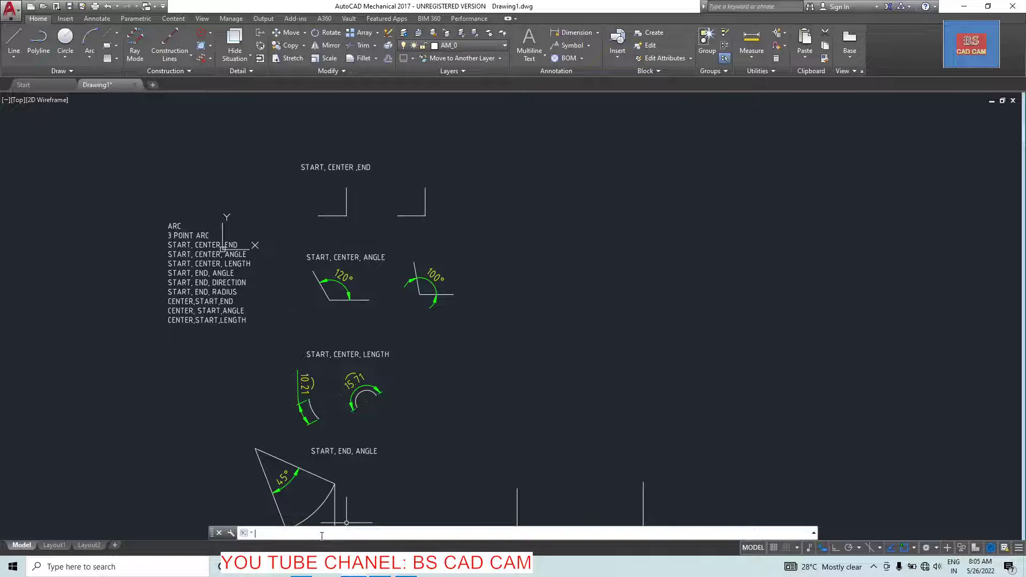
Start and cancel the ARC command, then show the Draw panel's Arc method list
text(ARC)
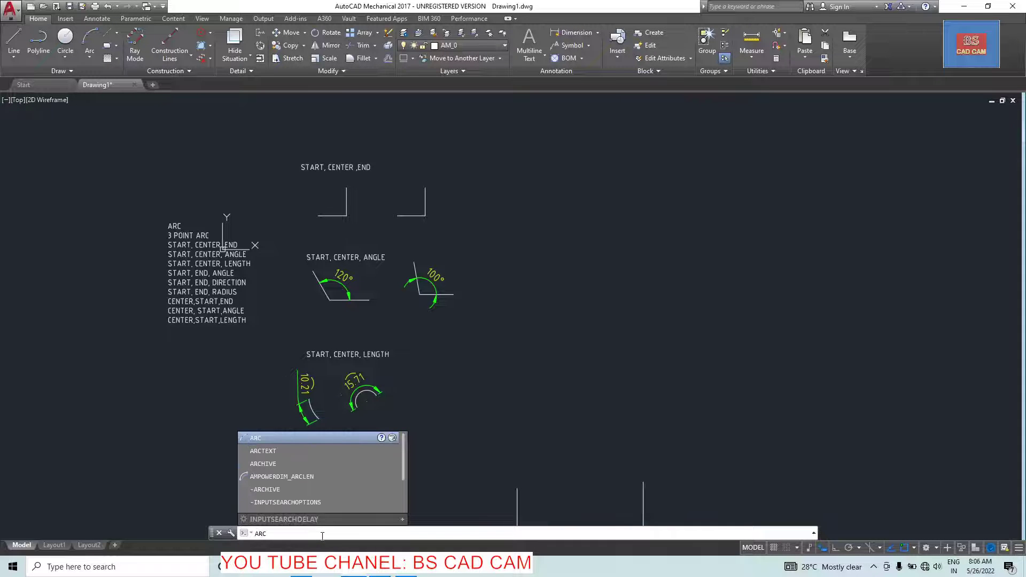
key(Return)
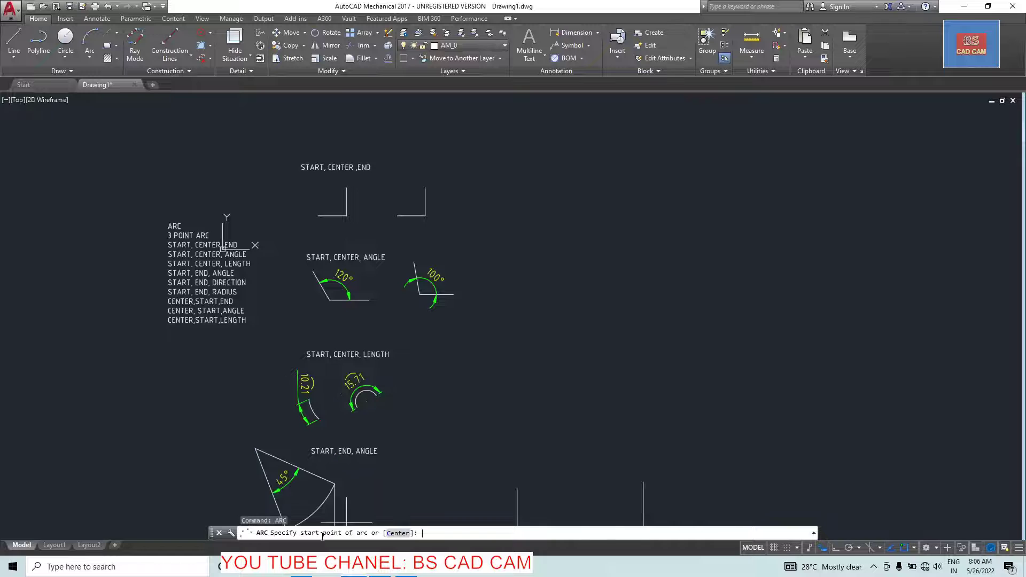
key(Escape)
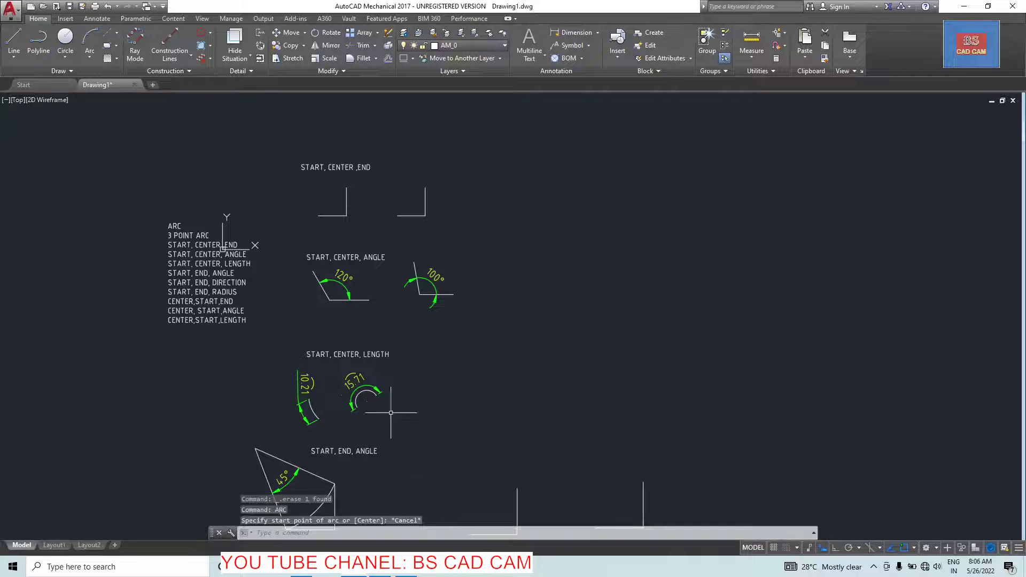
key(Escape)
click(89, 56)
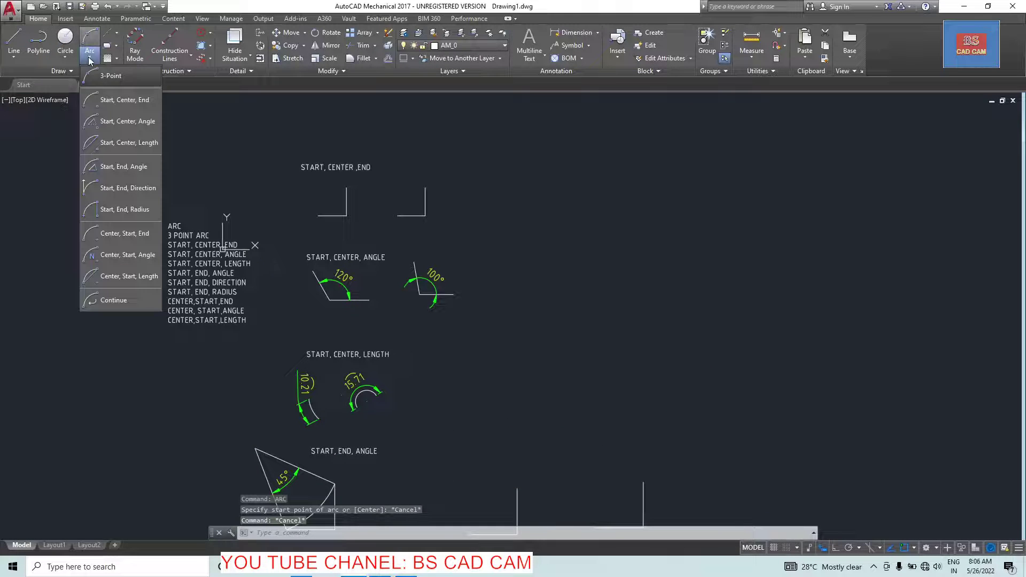
click(109, 79)
click(695, 208)
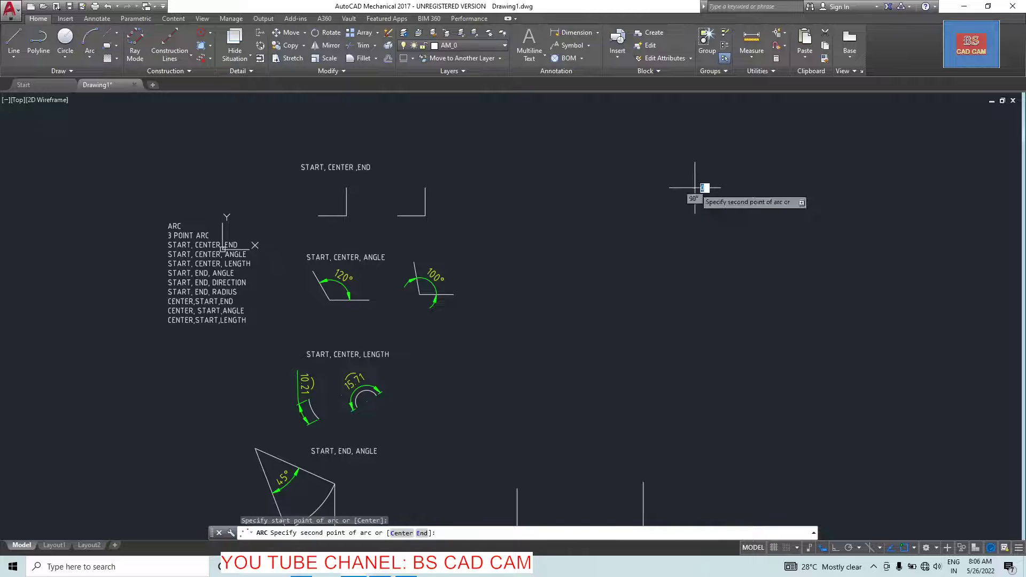
click(777, 149)
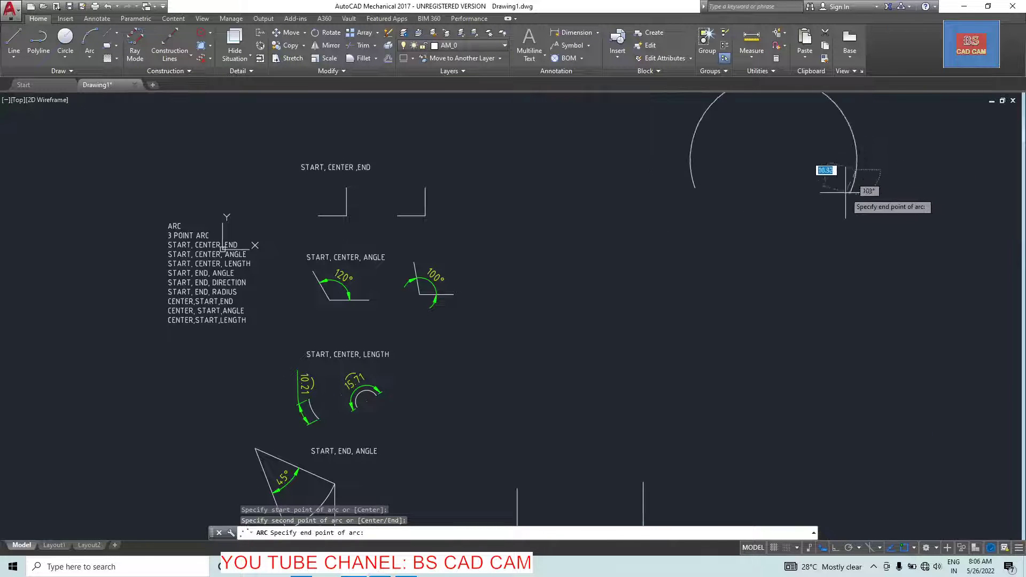
click(850, 192)
right_click(829, 202)
click(855, 209)
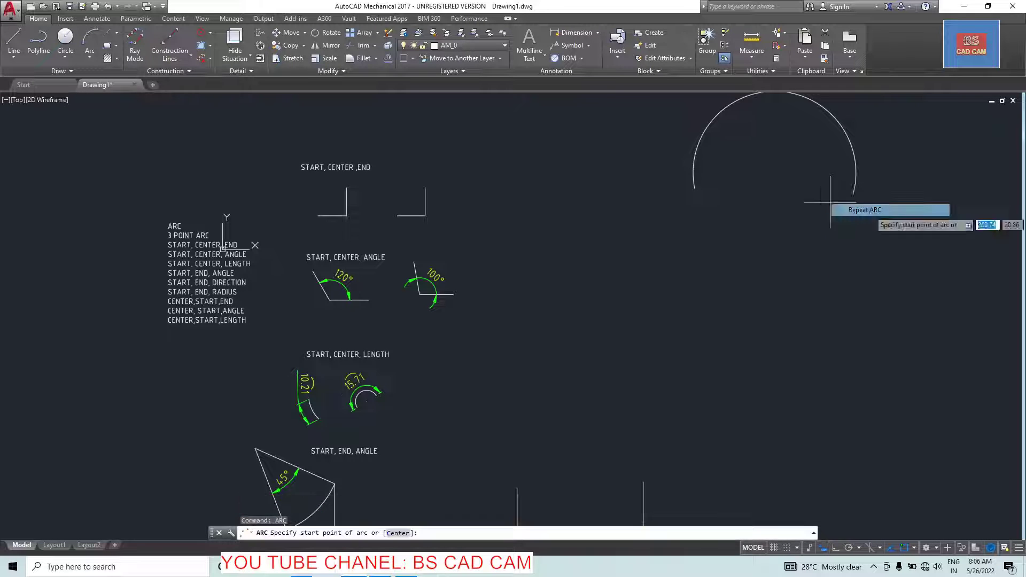
click(820, 260)
click(911, 229)
click(855, 232)
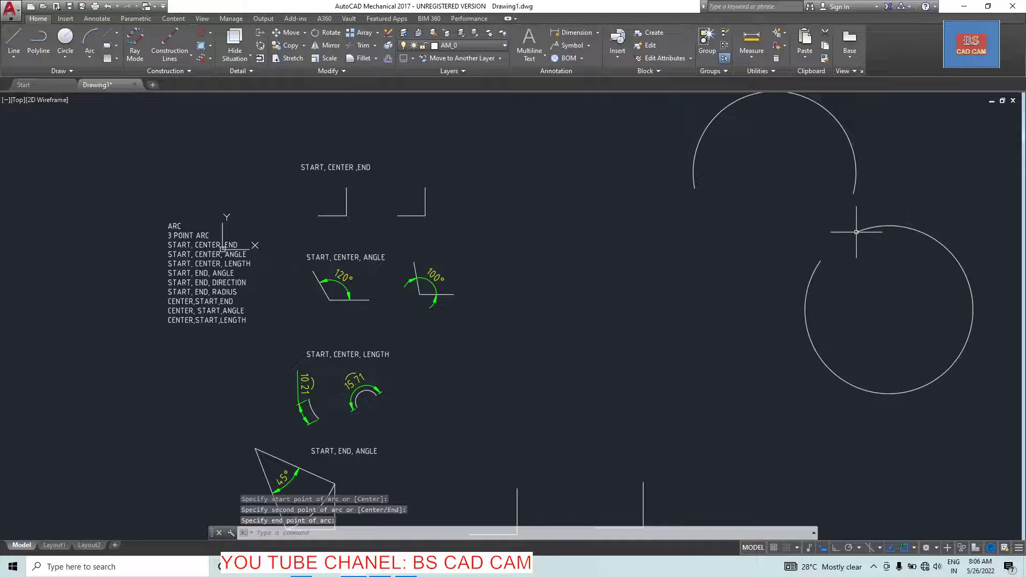
click(697, 268)
key(Escape)
click(870, 286)
click(790, 178)
key(Delete)
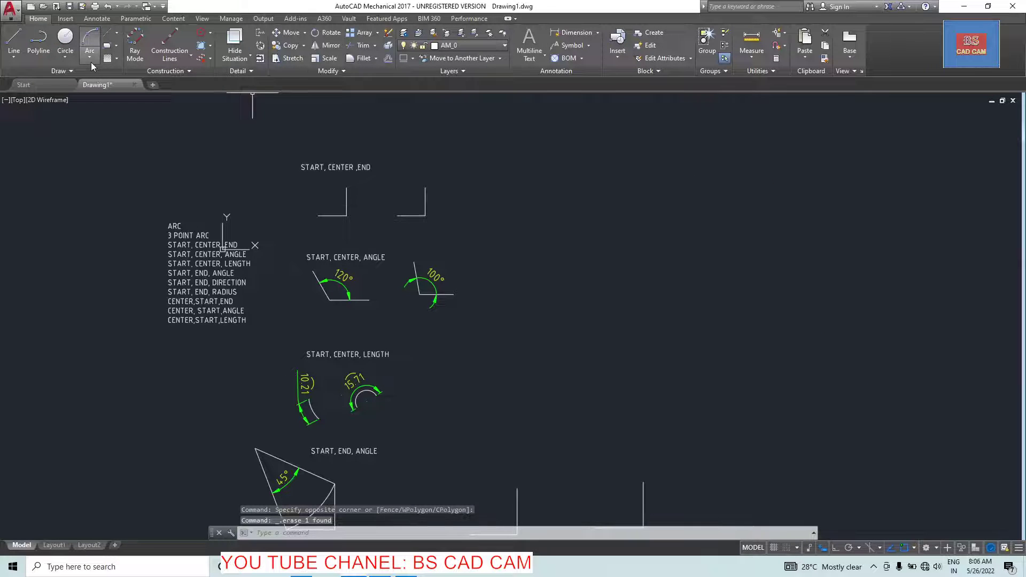
Draw a Start, Center, End arc from the vertical line's top, centred on the corner, ending up-left
click(90, 57)
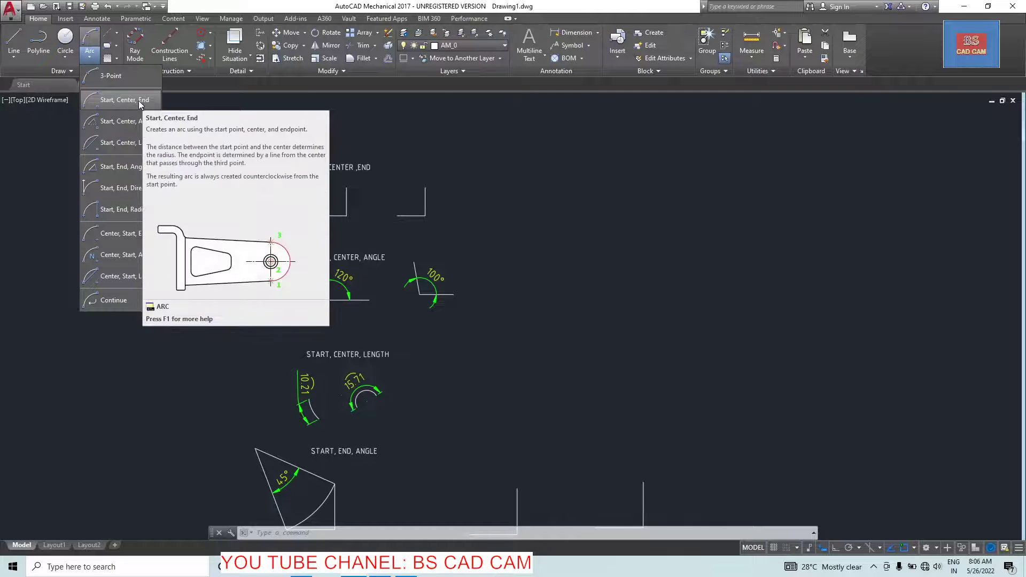
click(484, 230)
scroll(348, 216, up, 2)
scroll(327, 211, up, 2)
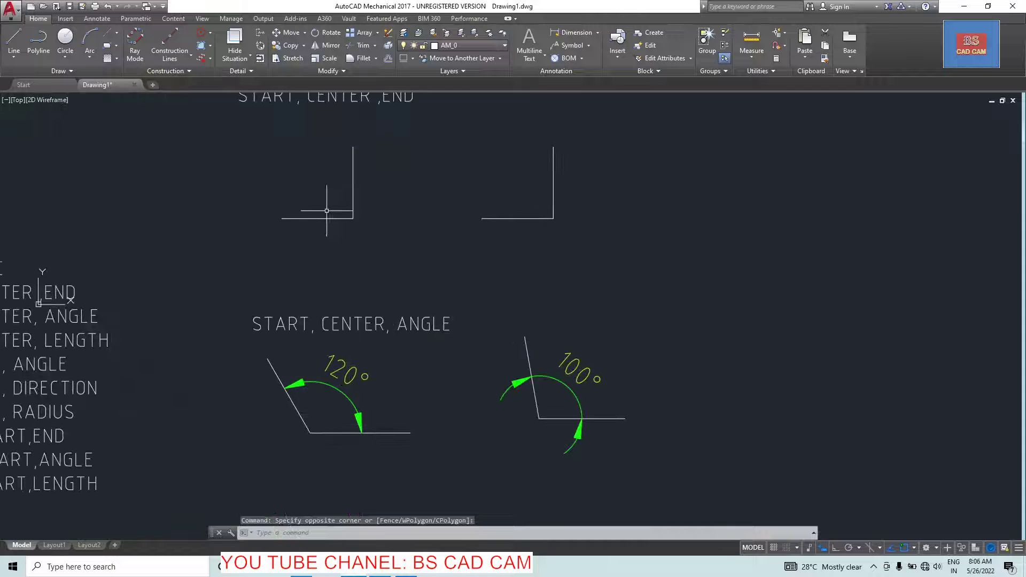
click(90, 59)
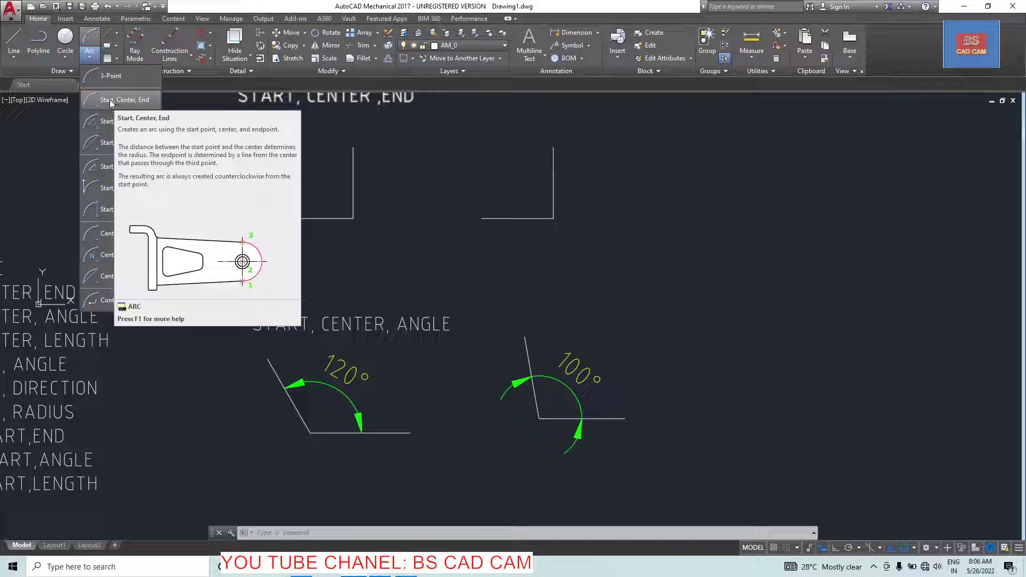
click(146, 101)
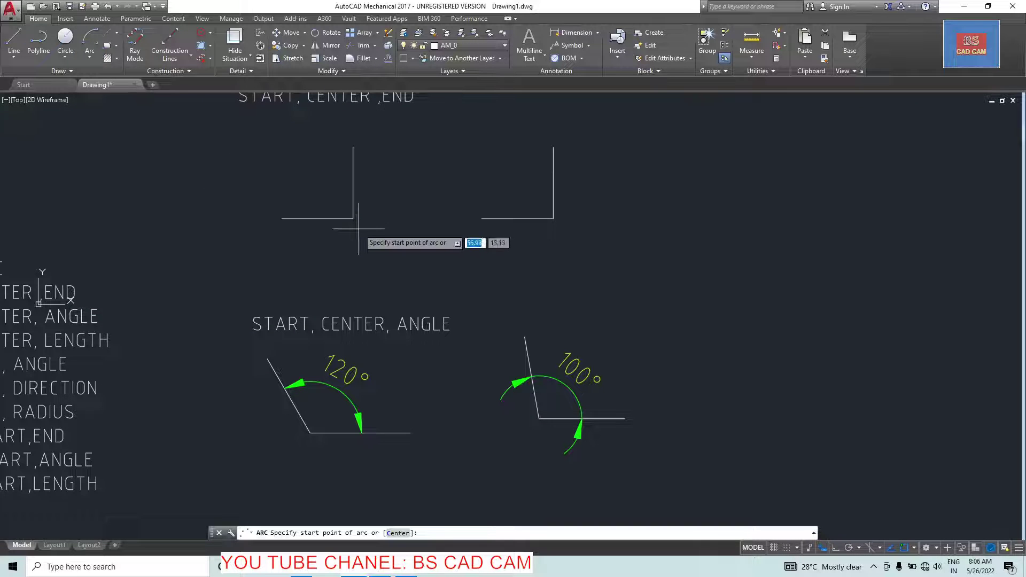
click(353, 146)
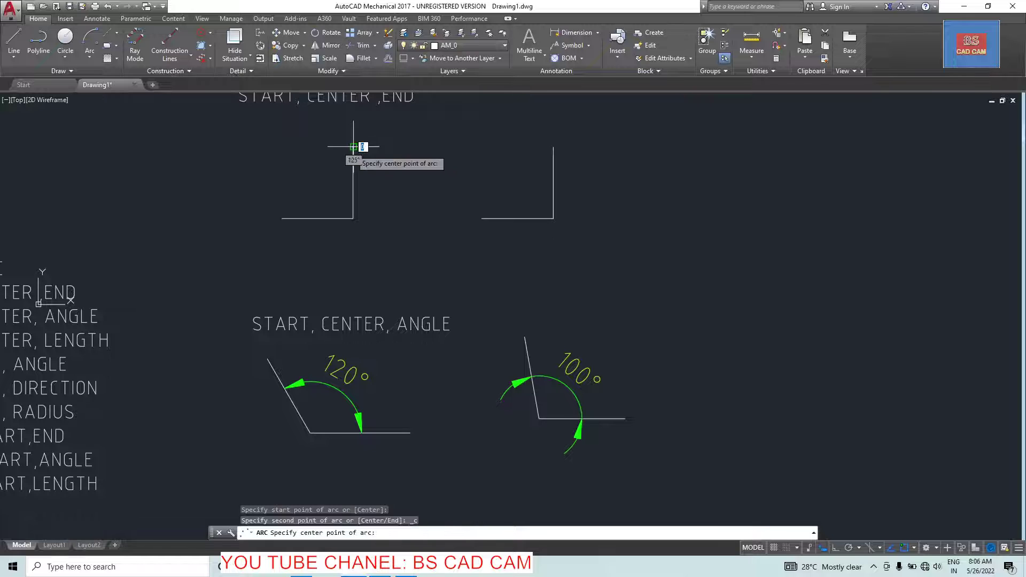
click(353, 218)
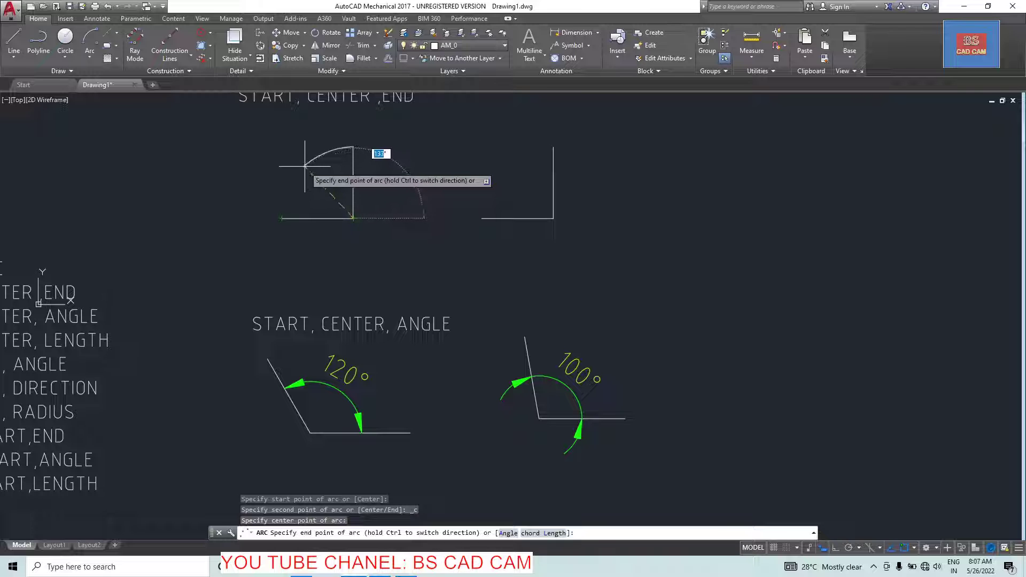
click(305, 166)
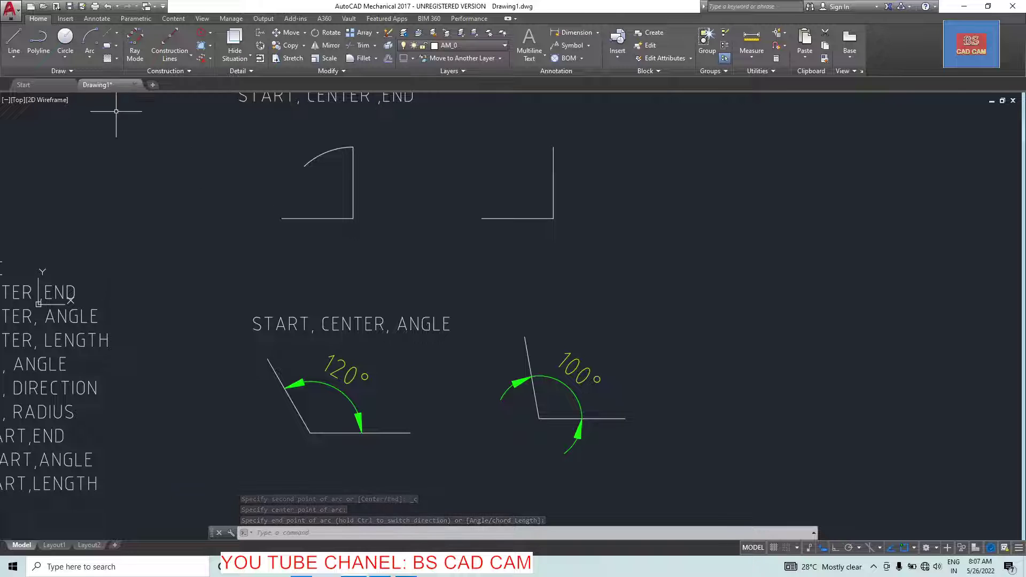
click(90, 54)
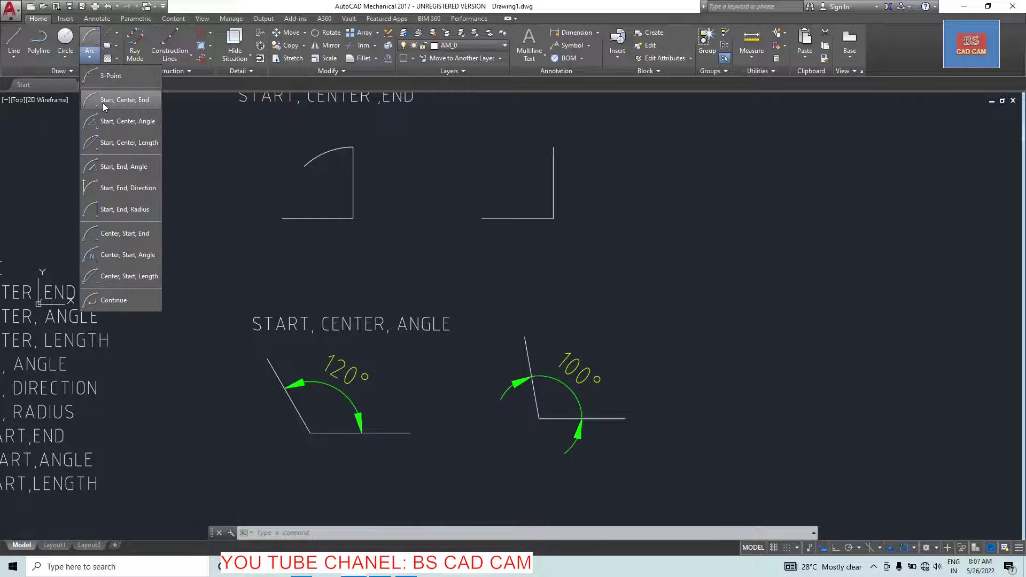
Draw a Start, Center, End arc from the horizontal line's left end, centred on the corner, ending below it
click(109, 101)
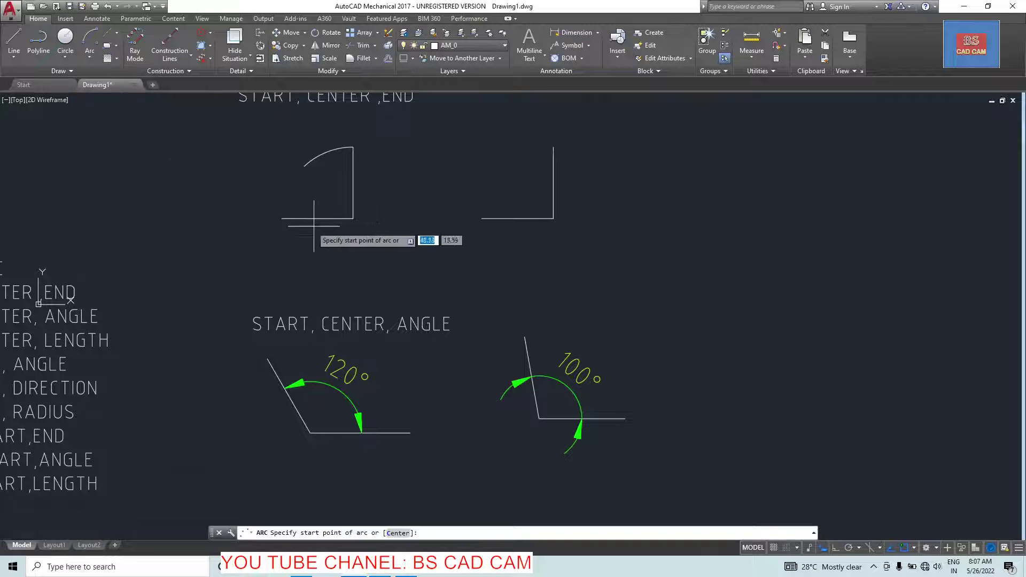
click(281, 219)
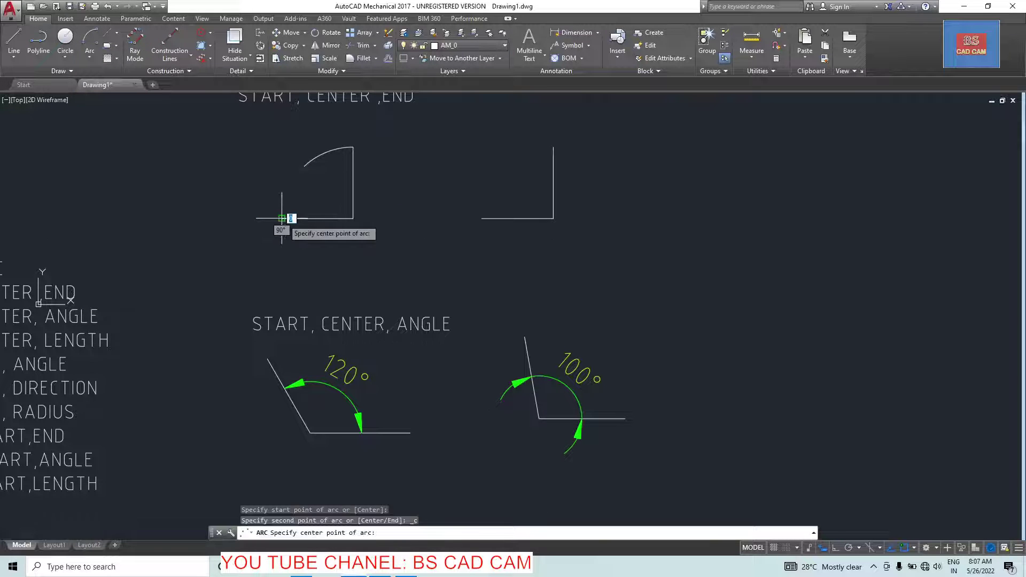
click(353, 218)
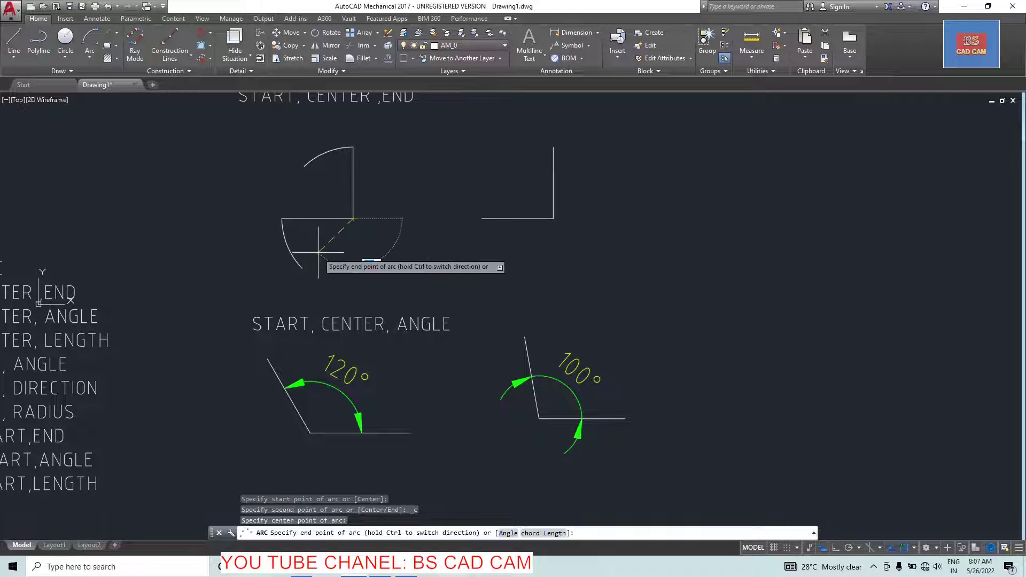
click(383, 279)
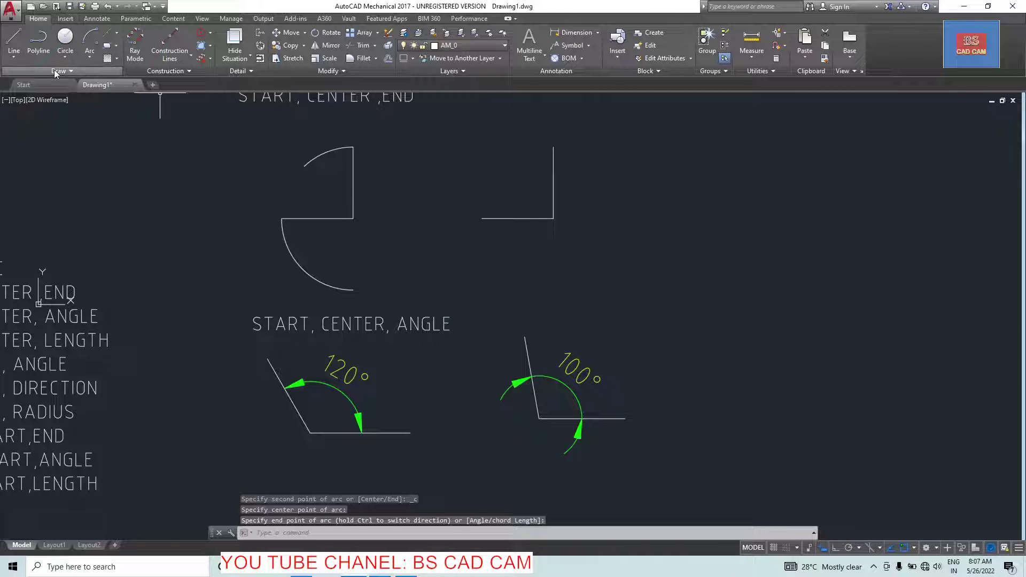
Draw a line extending the horizontal edge rightward from the sample's corner
click(13, 39)
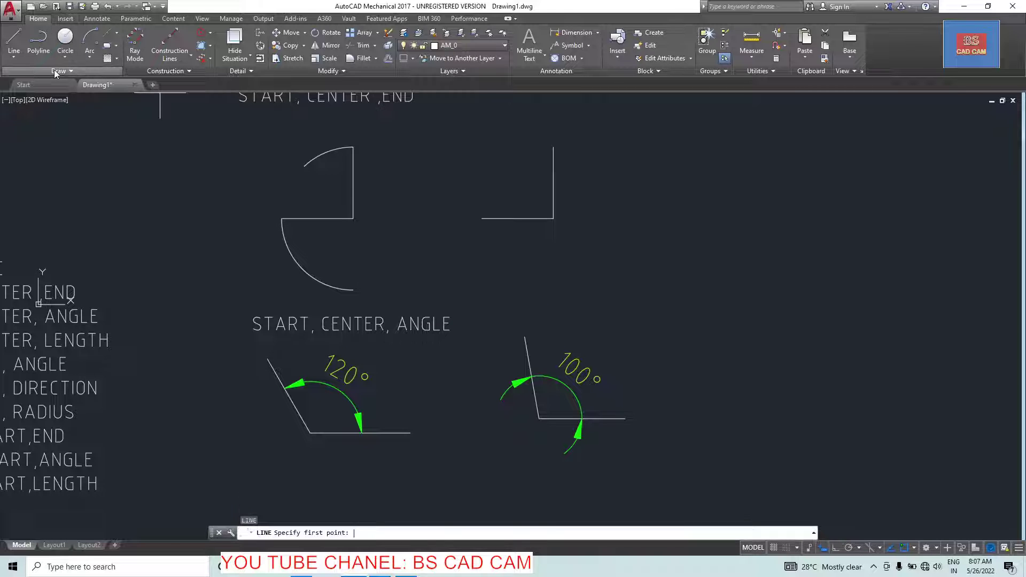
click(353, 218)
click(414, 218)
key(Escape)
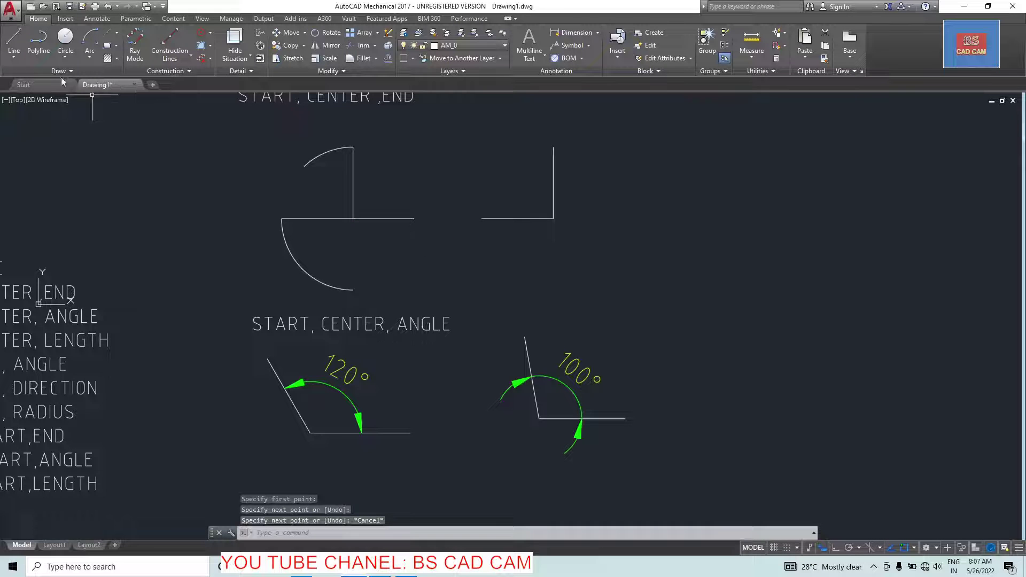
Draw a Start, Center, End arc from the new line's right end, centred on the corner, ending above it
click(89, 56)
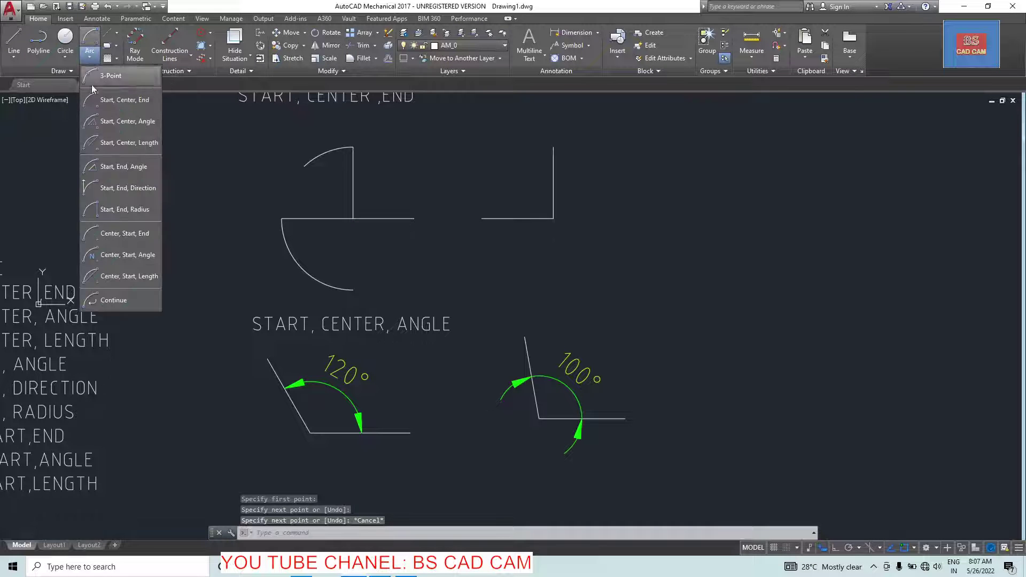
click(122, 101)
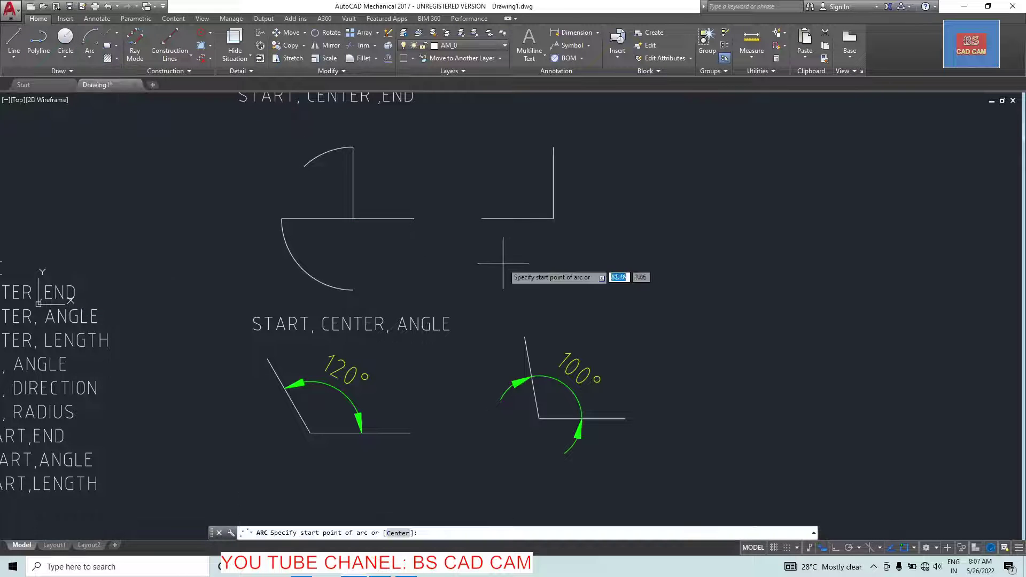
click(414, 218)
click(353, 219)
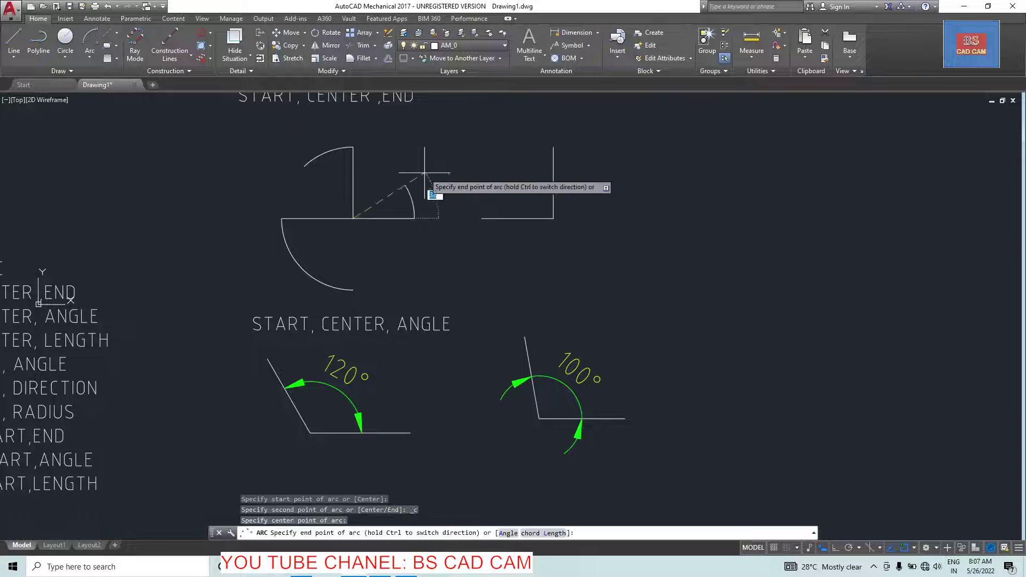
click(400, 162)
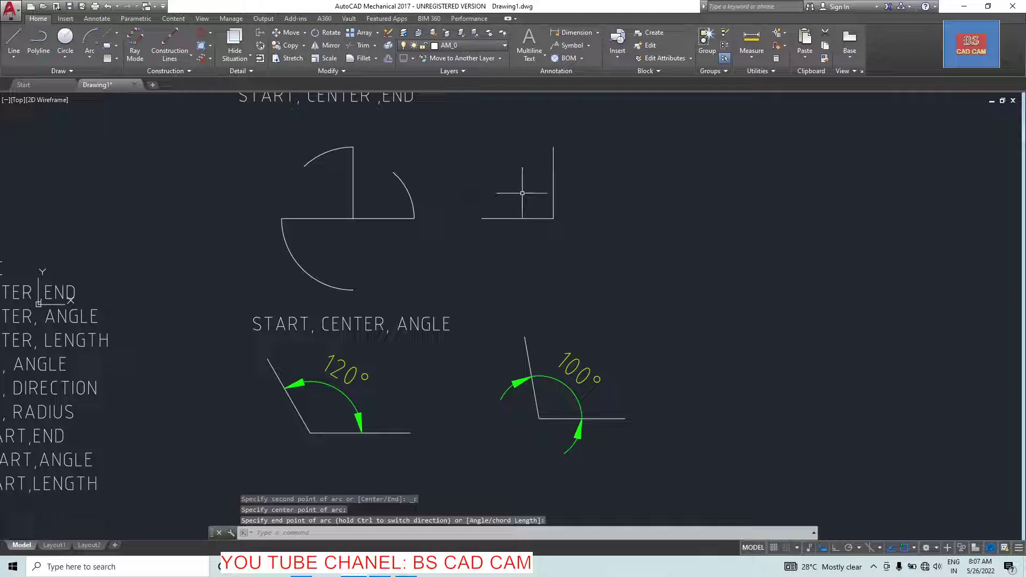
key(Escape)
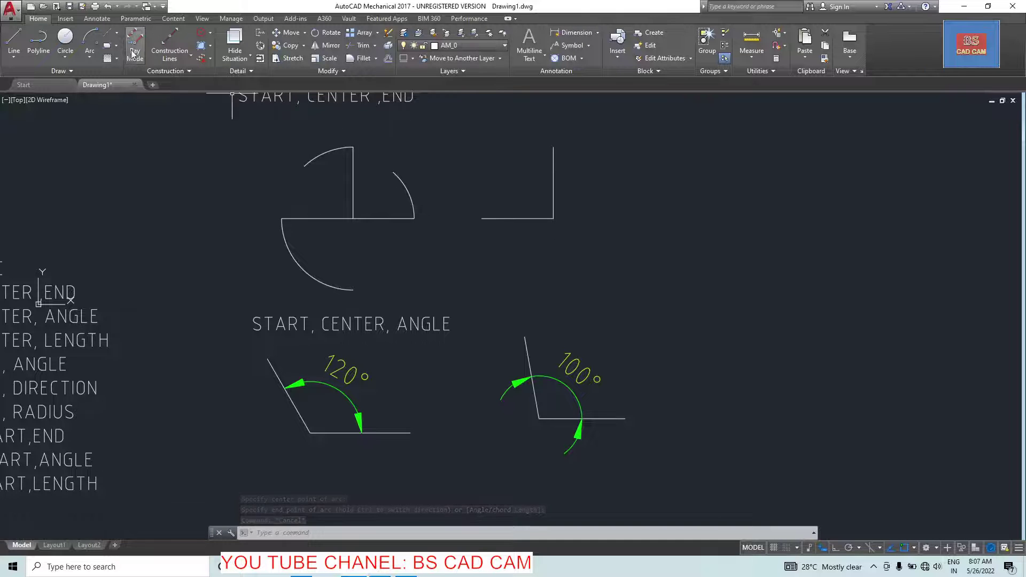
Draw a three-quarter Start, Center, End arc from the horizontal line's left end to the vertical line's top
click(88, 59)
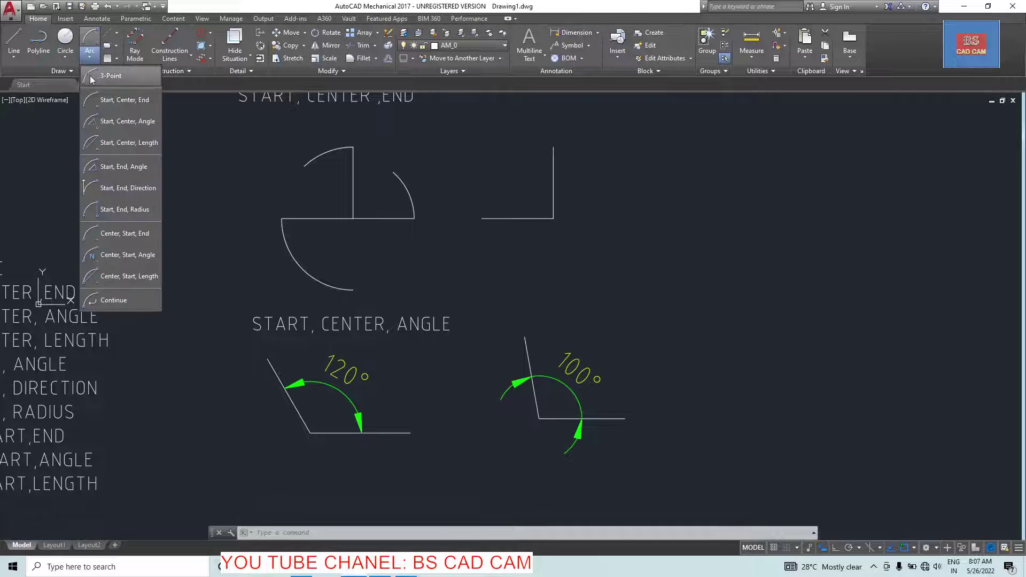
click(118, 100)
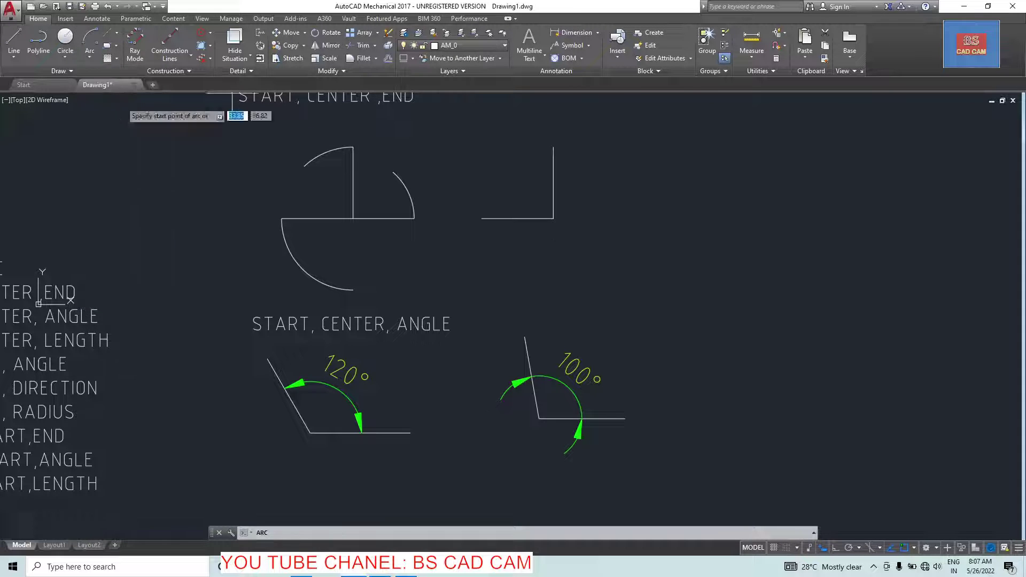
click(553, 147)
key(Escape)
key(Escape)
key(Escape)
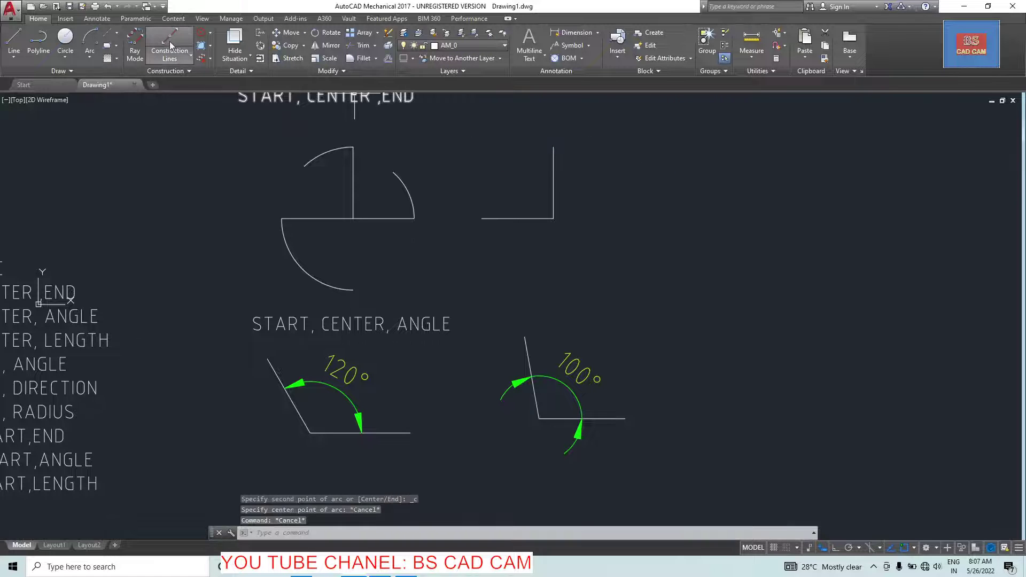
click(89, 58)
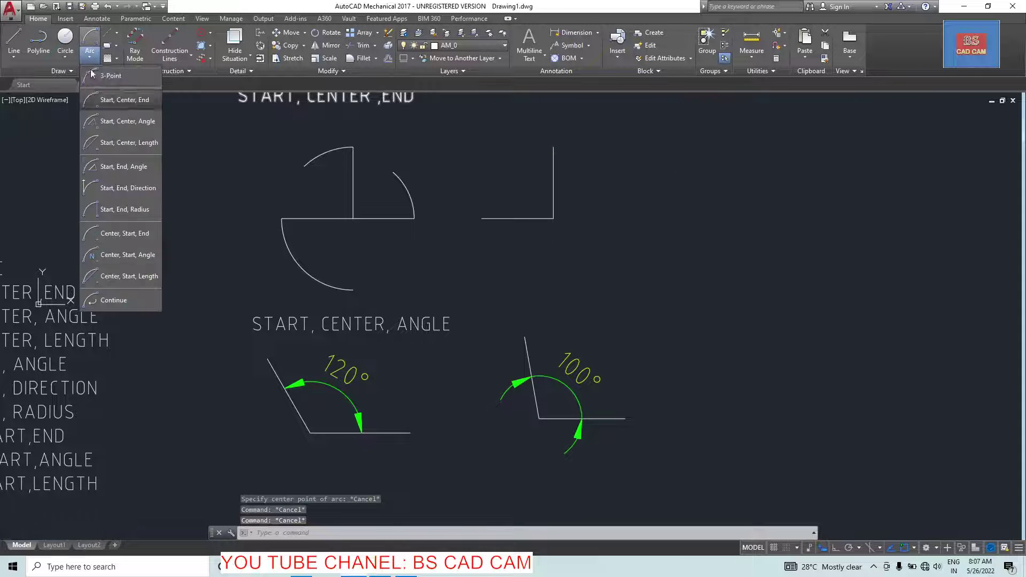
click(113, 103)
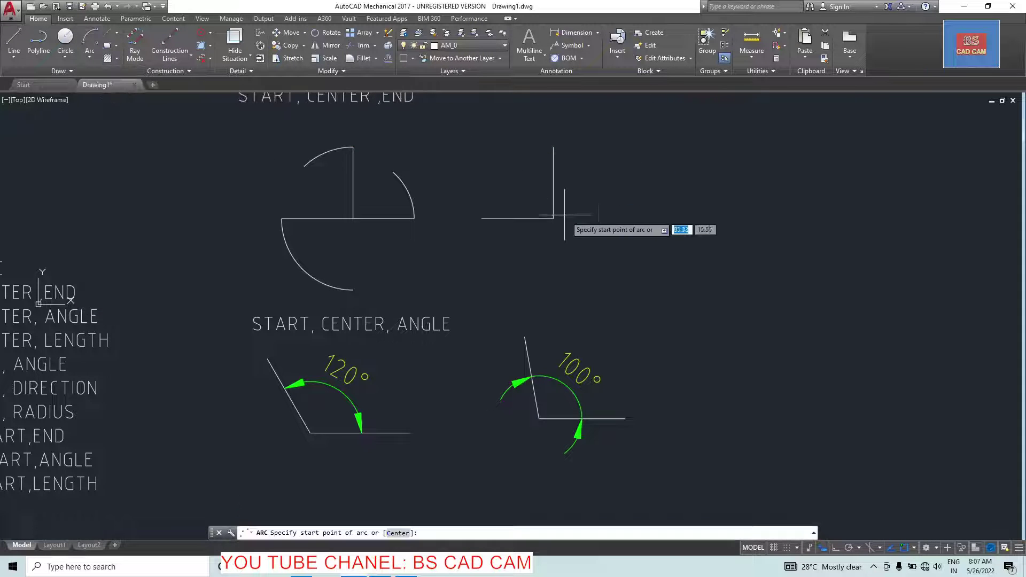
click(482, 218)
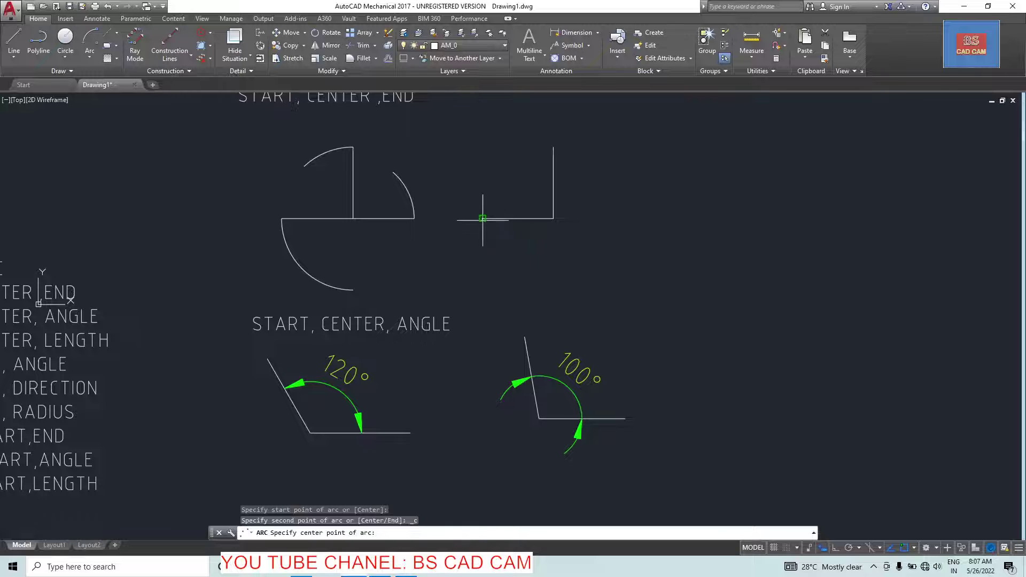
click(553, 217)
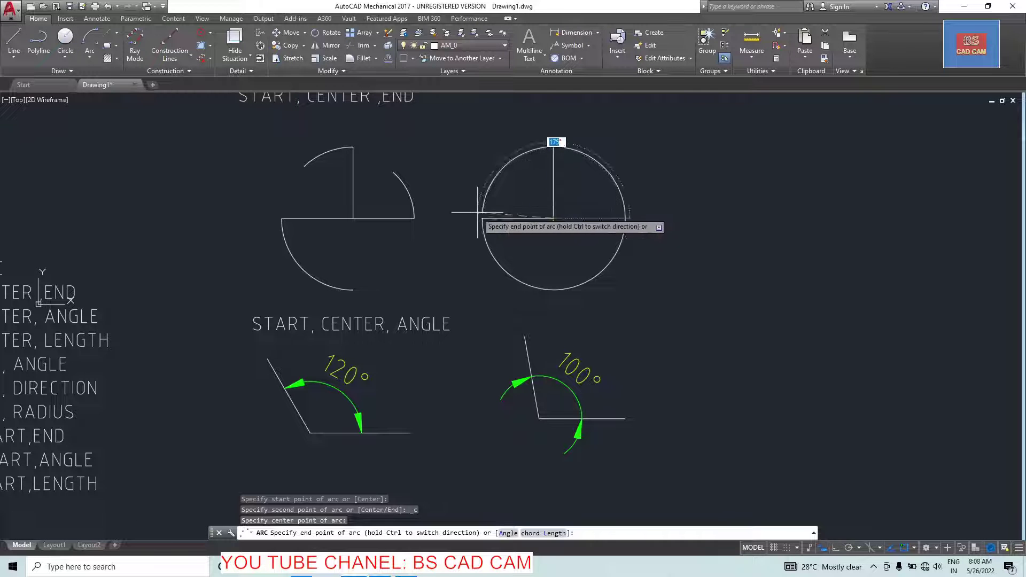
click(553, 146)
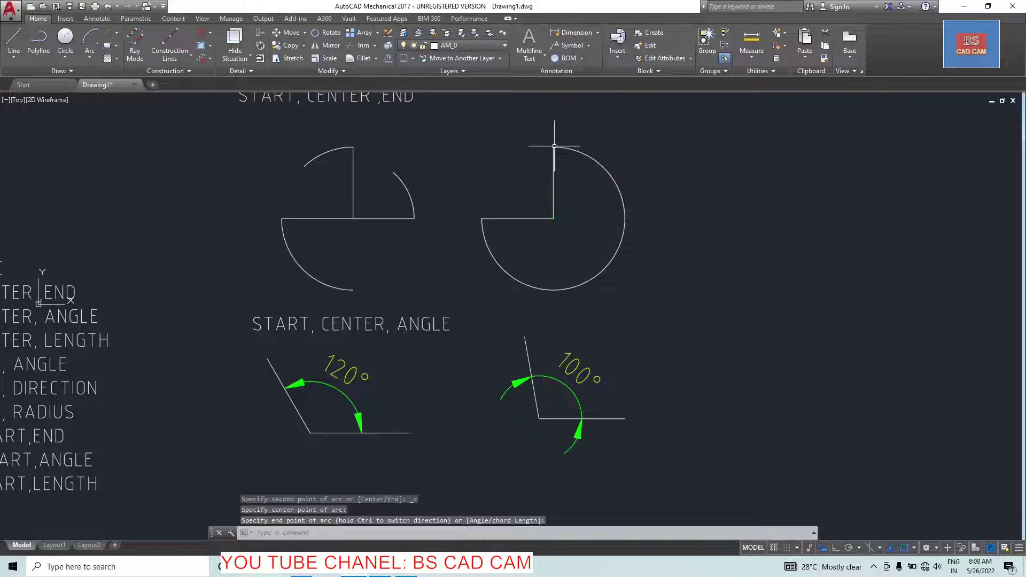
scroll(499, 239, down, 3)
scroll(425, 298, up, 3)
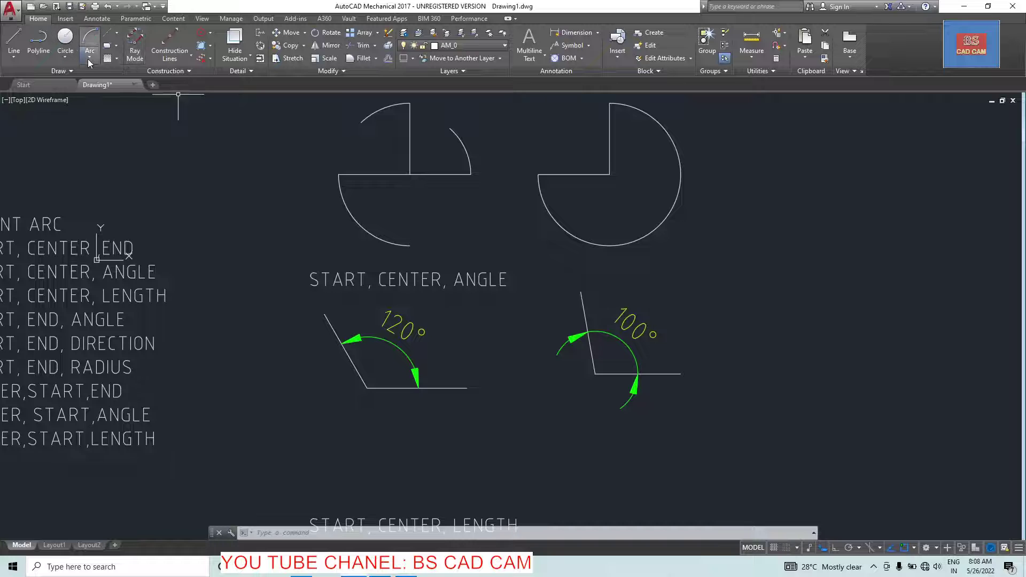
Window-select the START, CENTER, END arcs and label and move them upward
click(89, 60)
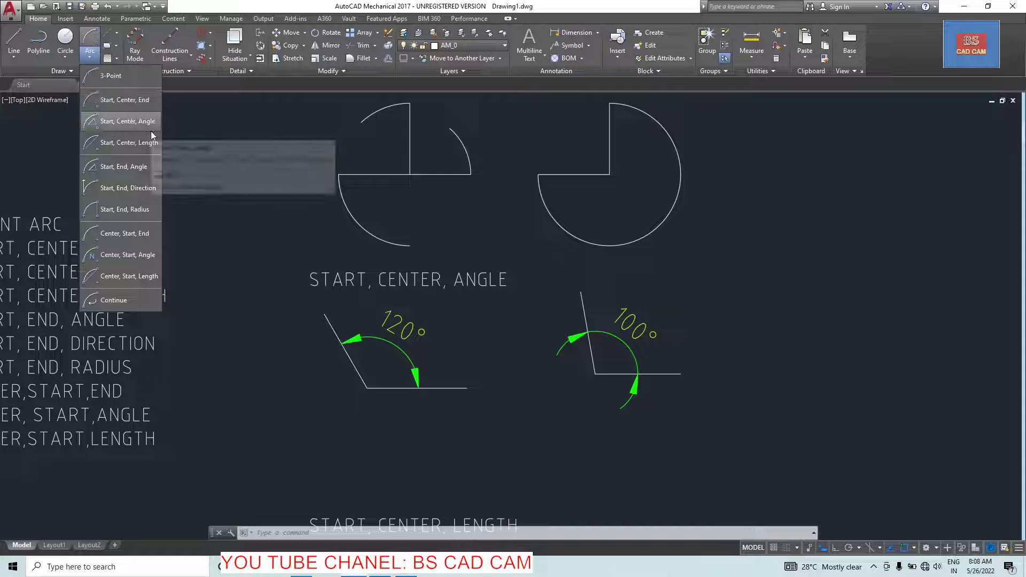
scroll(438, 226, down, 4)
scroll(461, 213, up, 2)
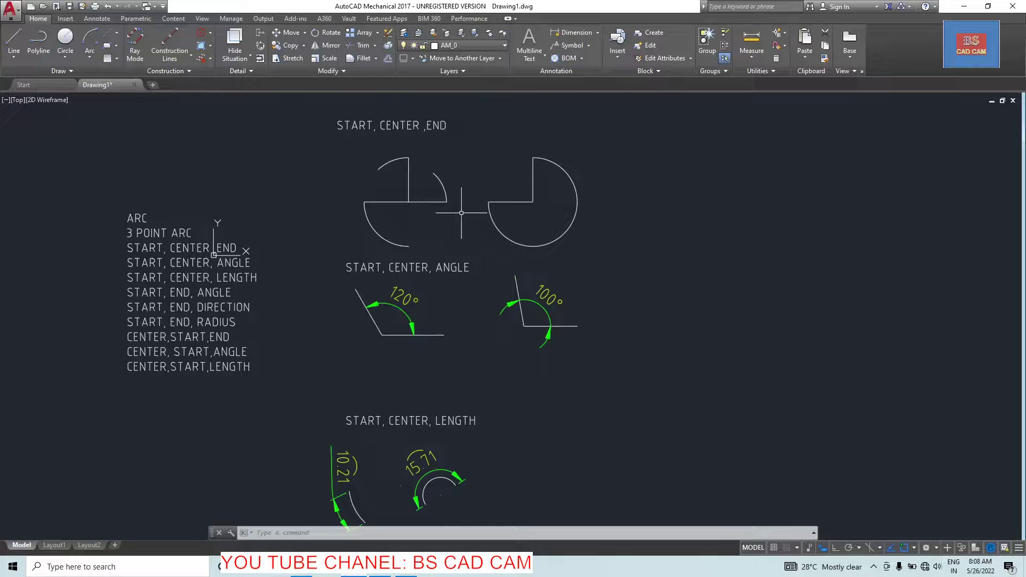
click(626, 100)
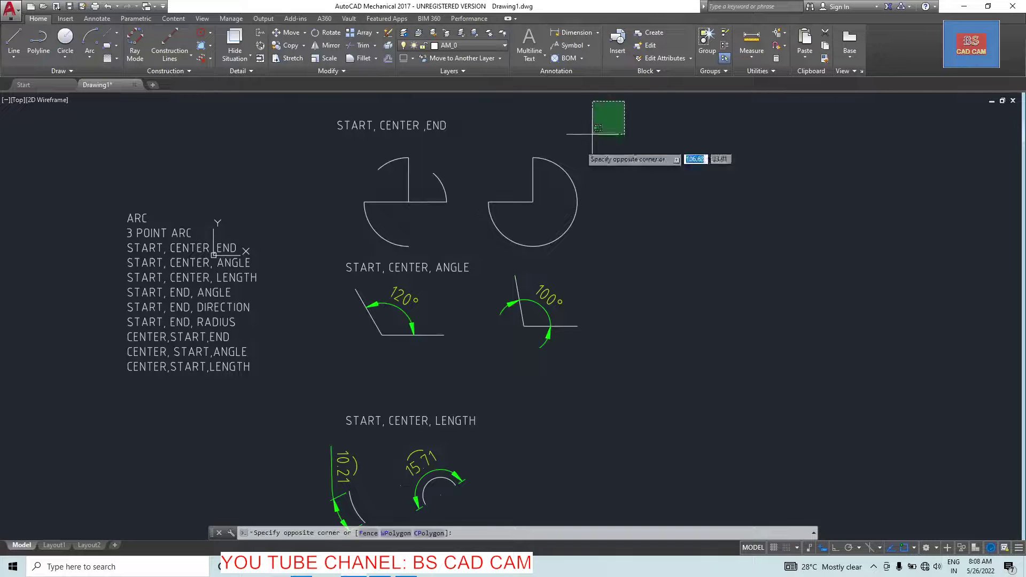
click(315, 254)
text(m)
key(Return)
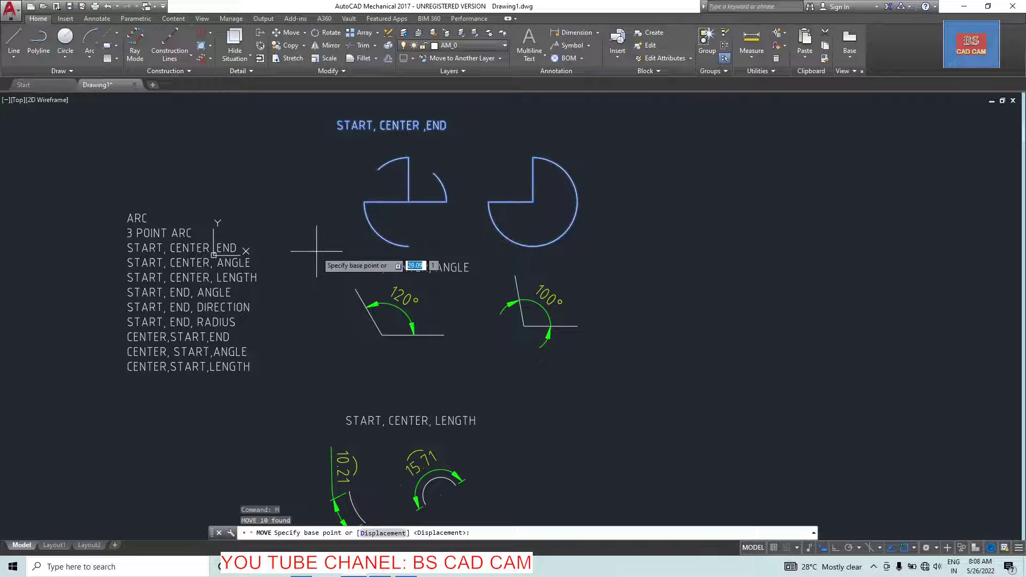
click(635, 219)
click(633, 155)
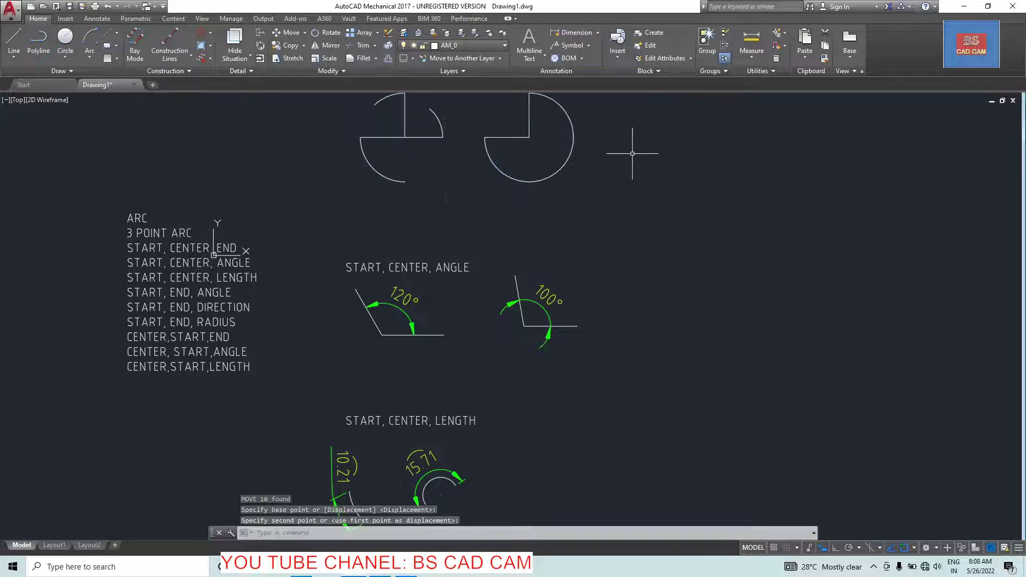
Move the START, CENTER, ANGLE label higher, above its samples
click(455, 248)
click(353, 270)
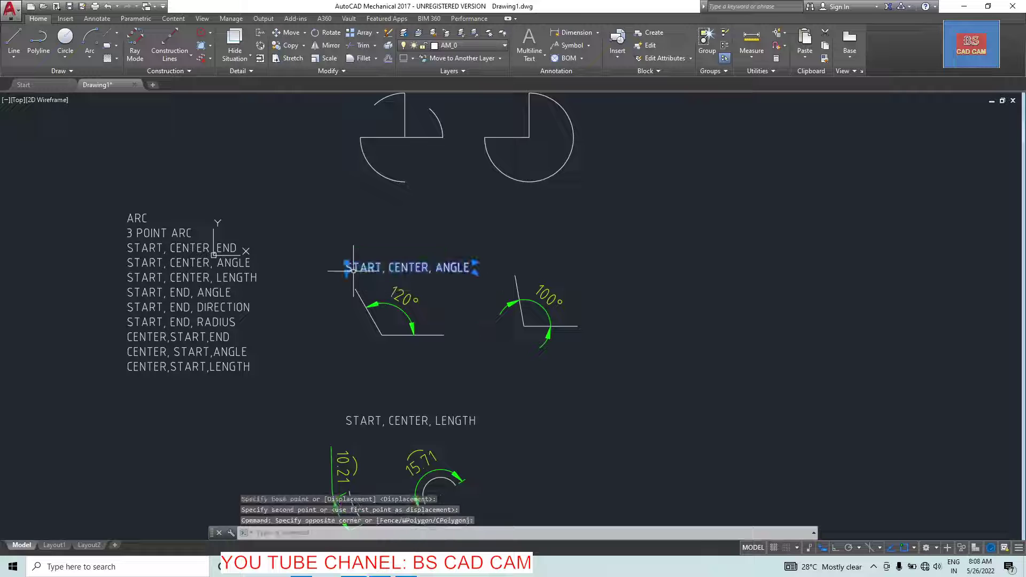
text(m)
key(Return)
click(330, 266)
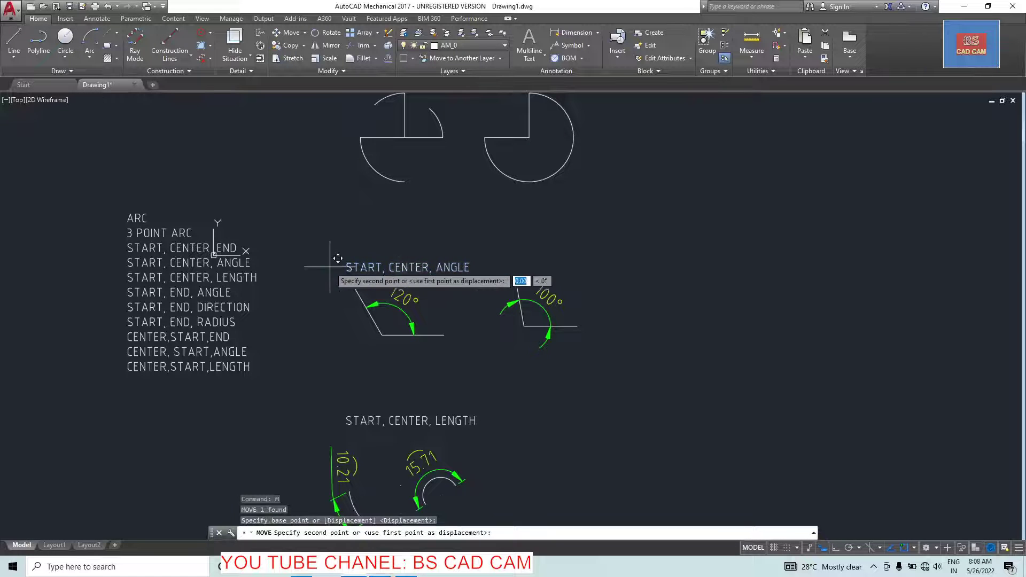
click(319, 211)
key(Escape)
scroll(441, 345, up, 2)
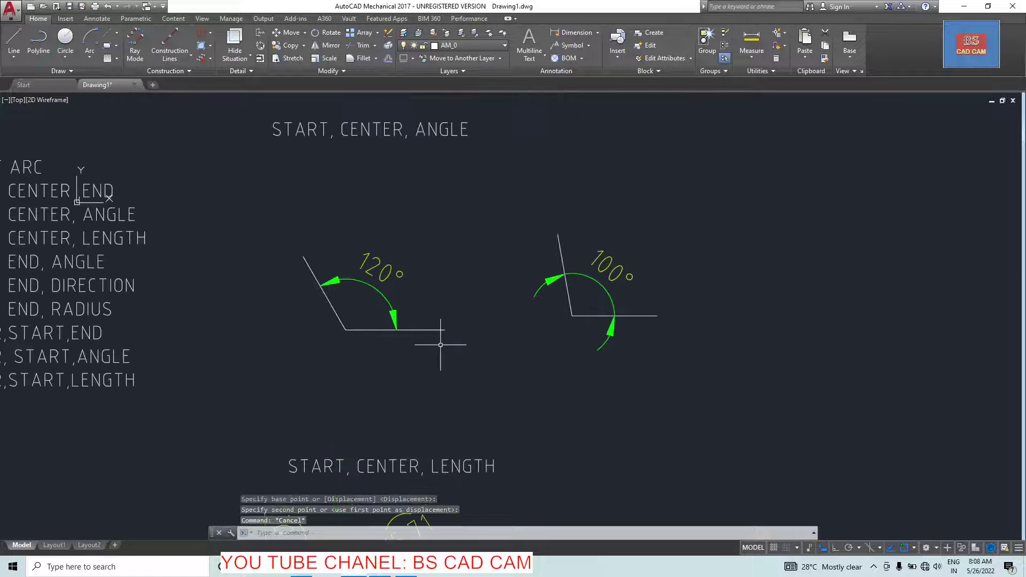
key(Escape)
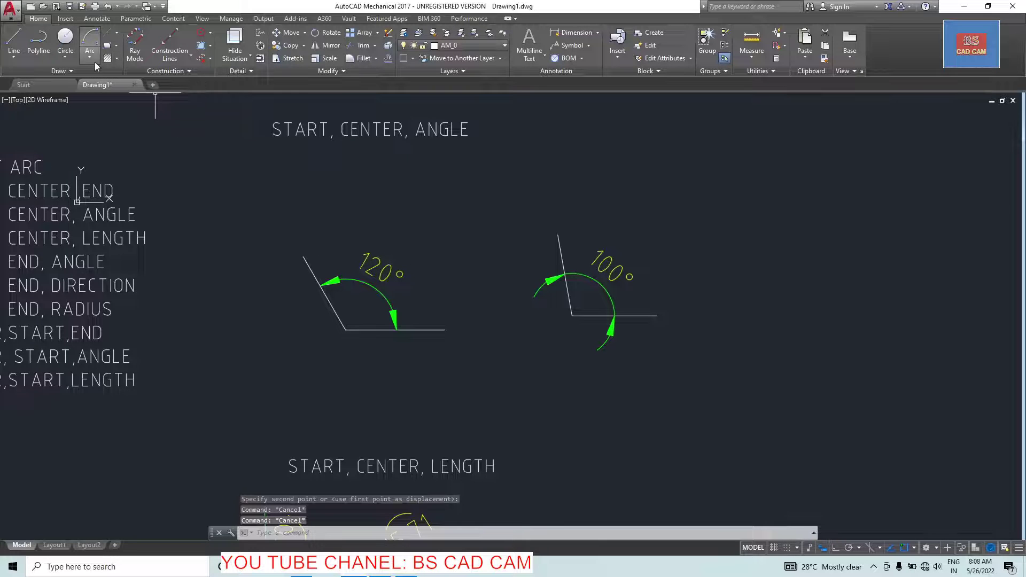
Draw a 120° Start, Center, Angle arc from the base line's right end around the corner
click(91, 60)
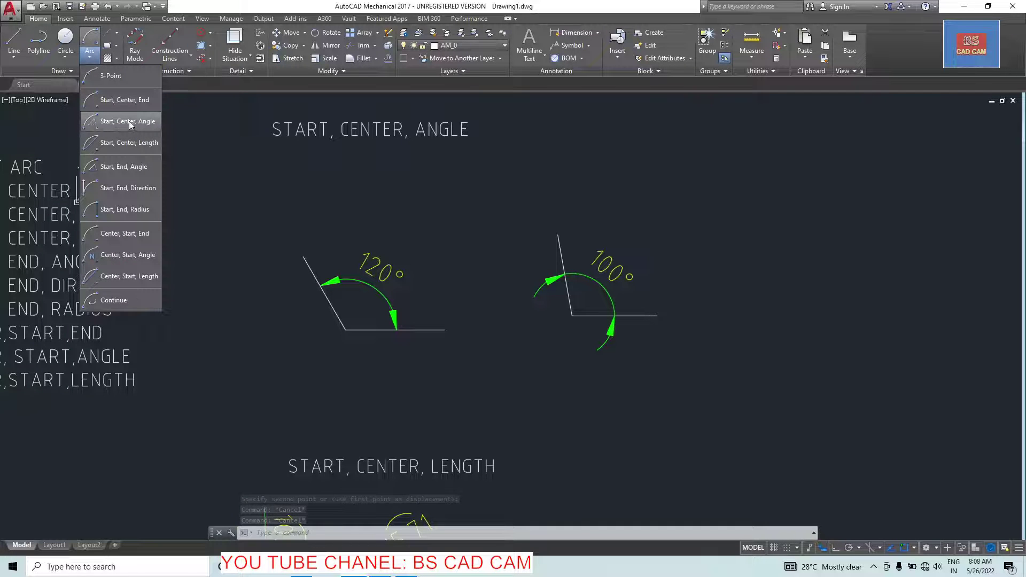
click(113, 126)
click(445, 330)
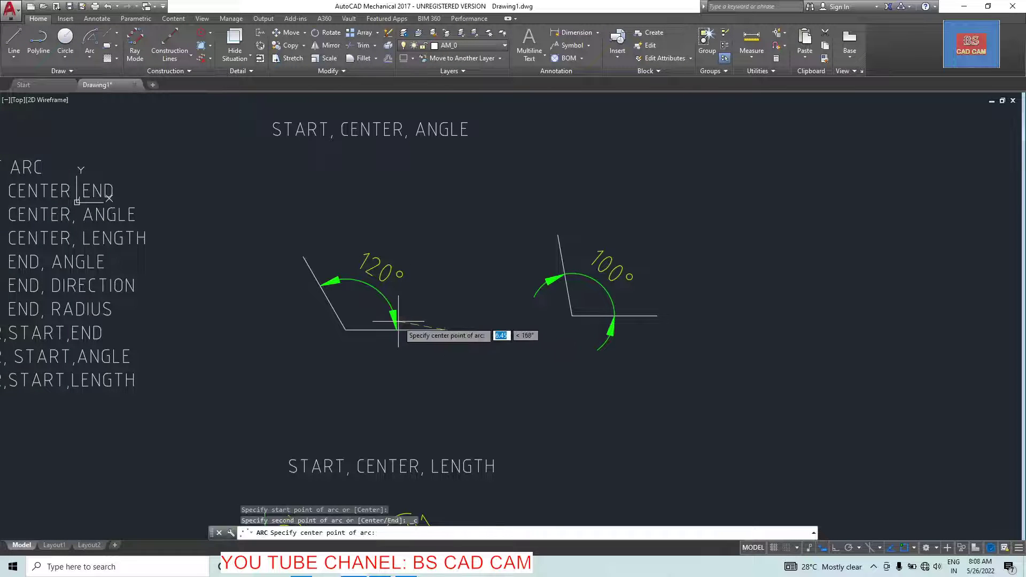
click(345, 330)
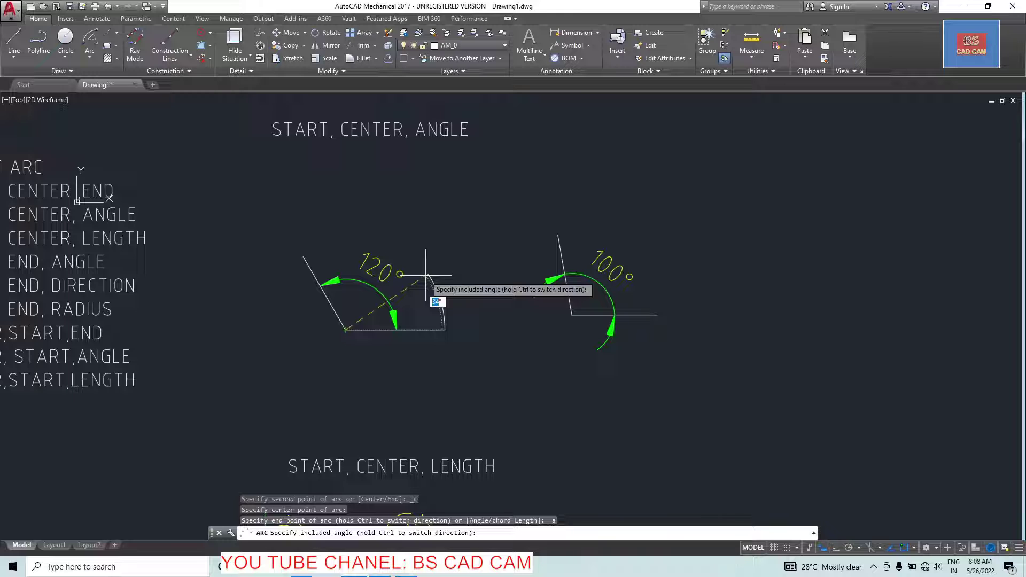
text(120)
key(Return)
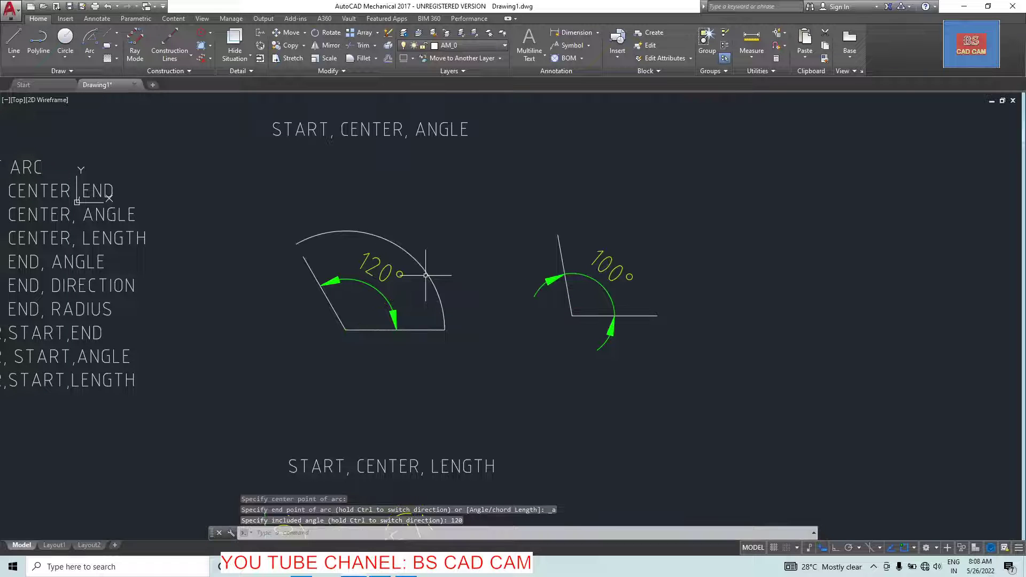
Grip-stretch the slanted line's top end so it extends past the new arc
click(305, 259)
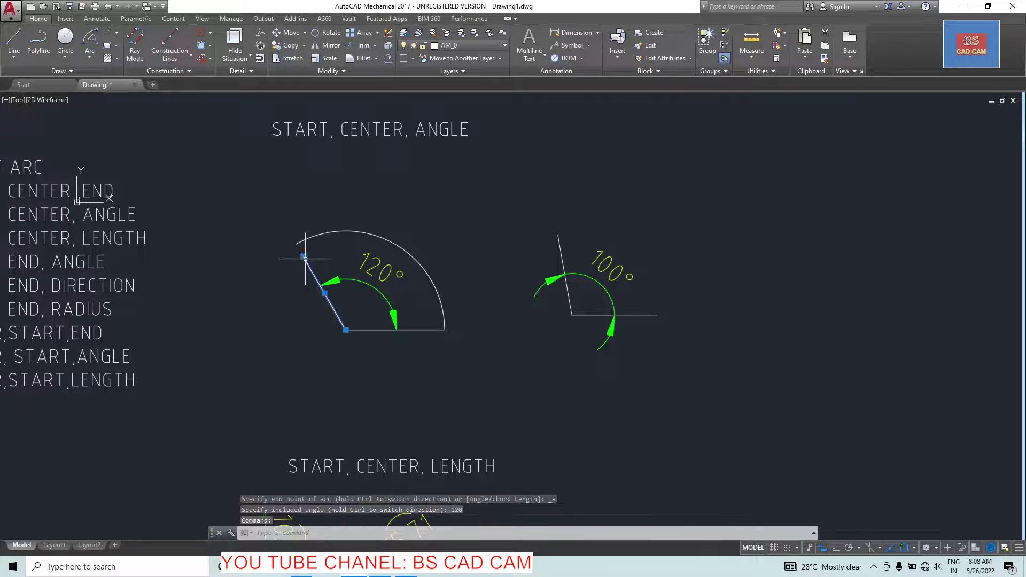
click(303, 256)
click(286, 226)
key(Escape)
key(Escape)
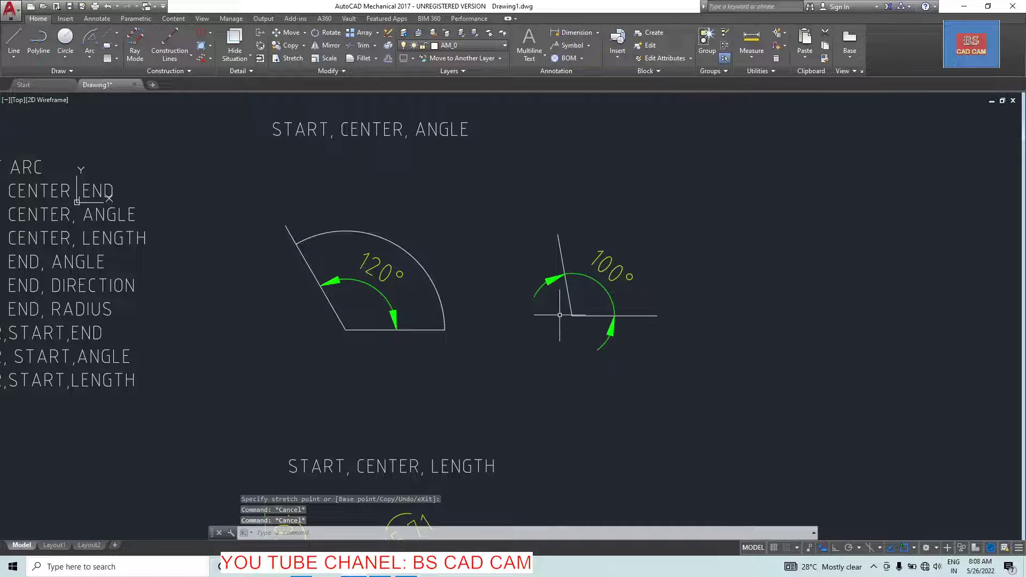
Draw a 100° Start, Center, Angle arc from the base line's right end, centred on the corner
key(Escape)
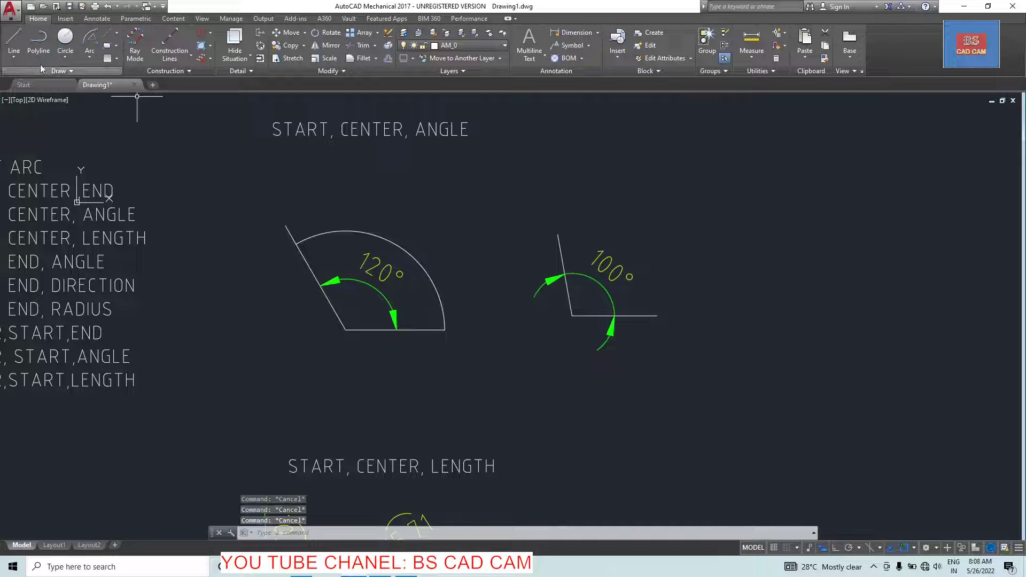
click(98, 63)
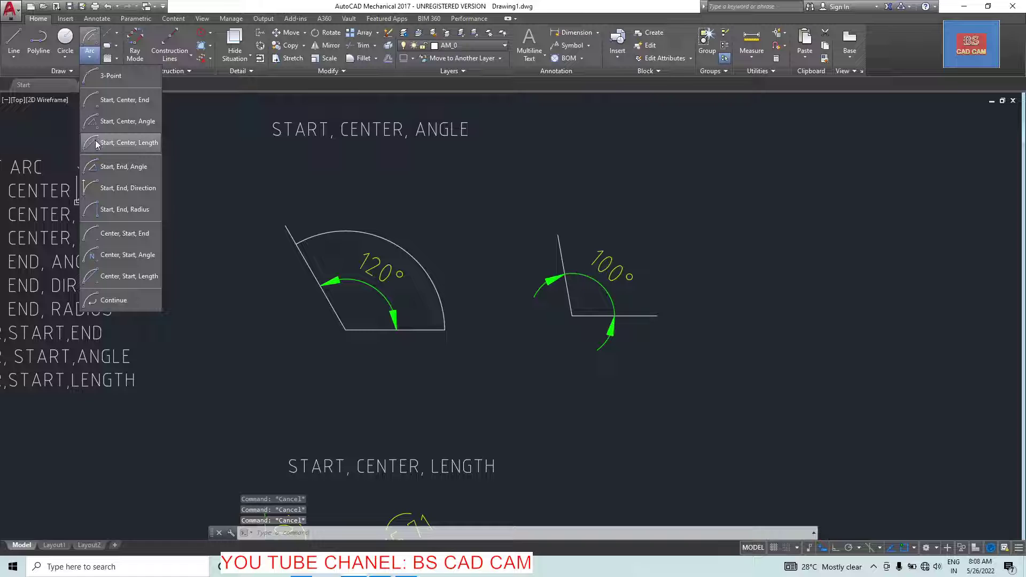
click(124, 128)
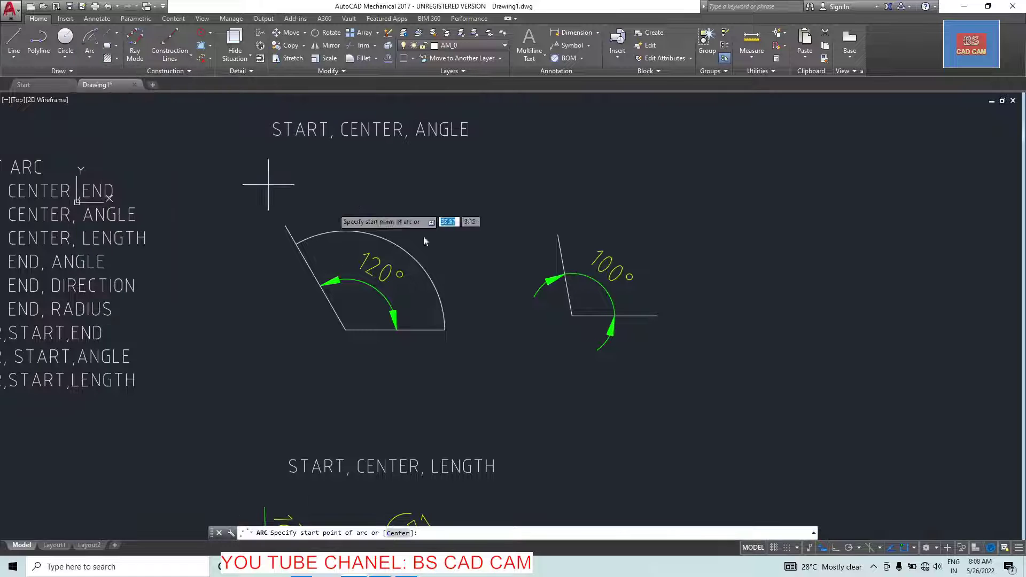
click(657, 315)
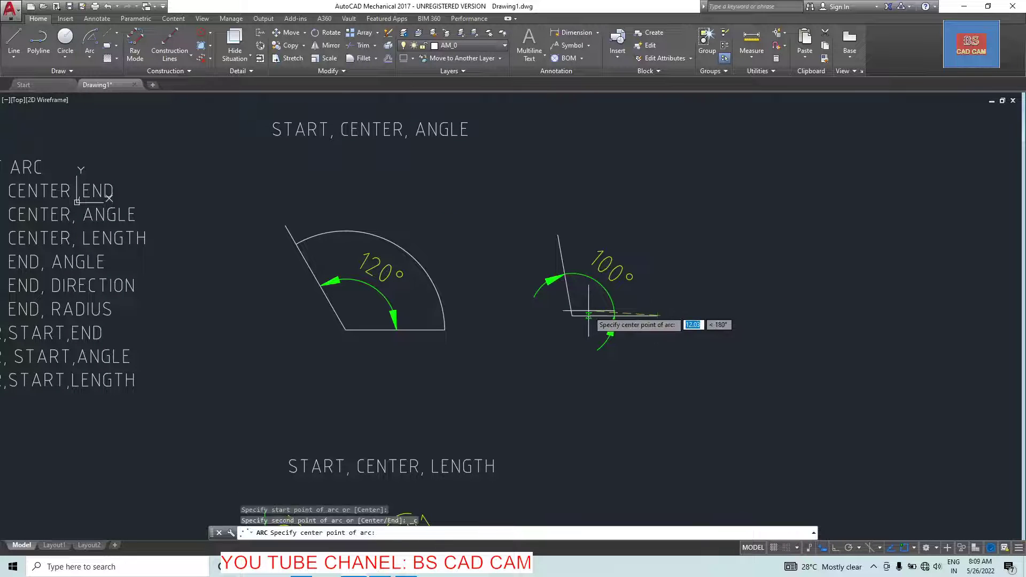
click(572, 315)
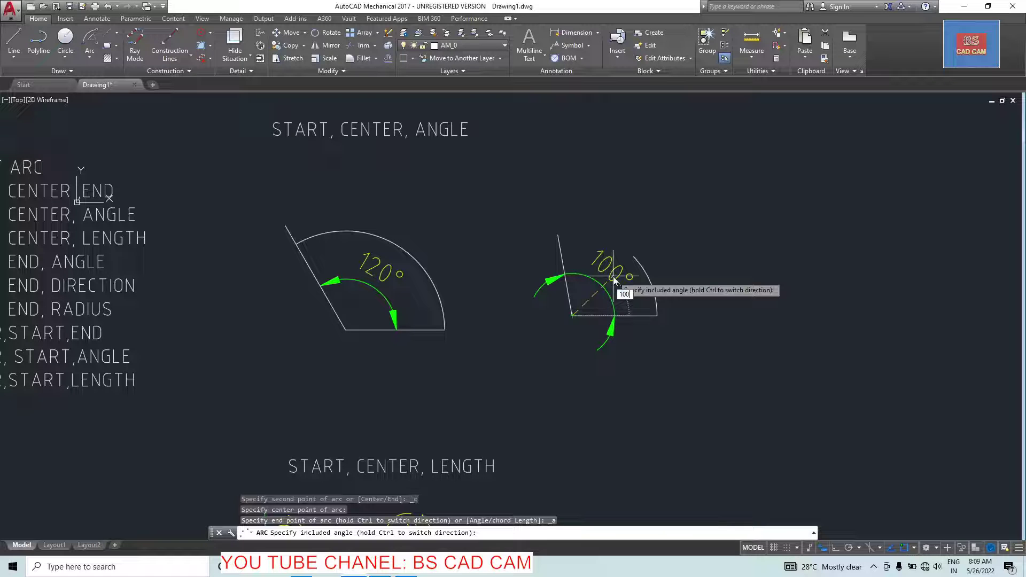
key(Return)
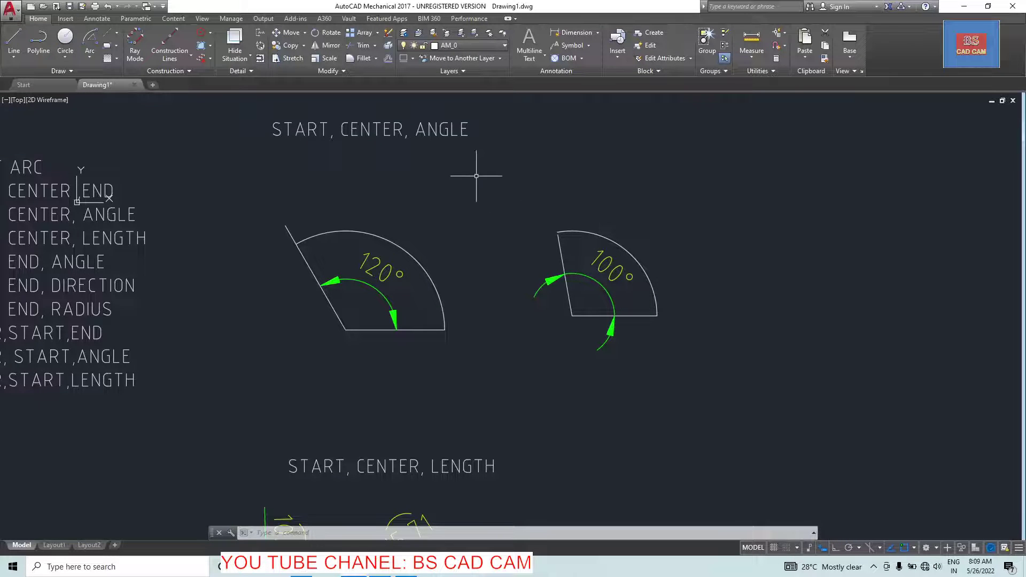
scroll(462, 184, down, 4)
Draw a Start, Center, Length arc right of the 15.71 arc with centre distance 10 and chord 18
scroll(435, 340, up, 2)
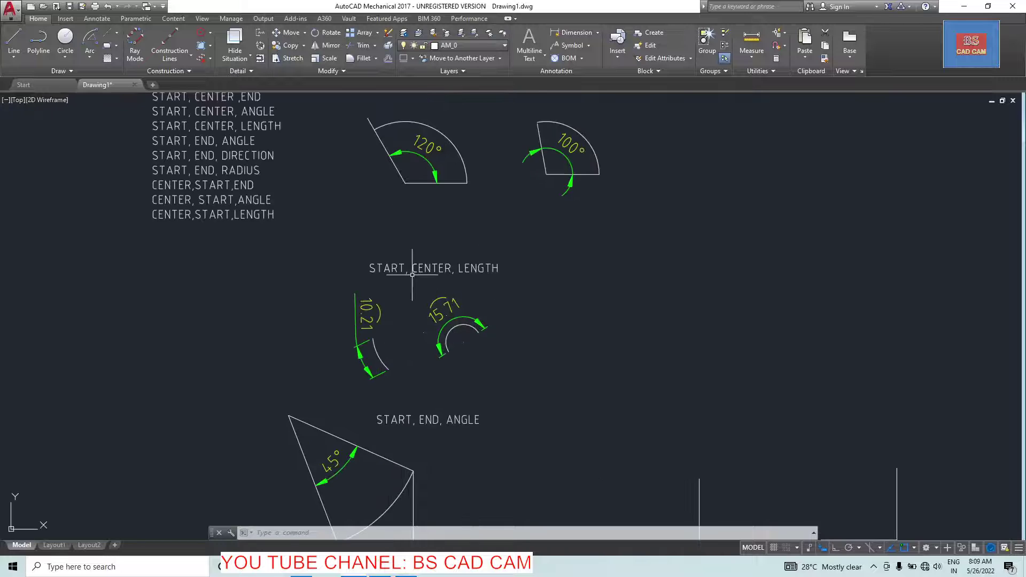
scroll(412, 279, up, 2)
scroll(364, 282, down, 2)
scroll(366, 282, up, 2)
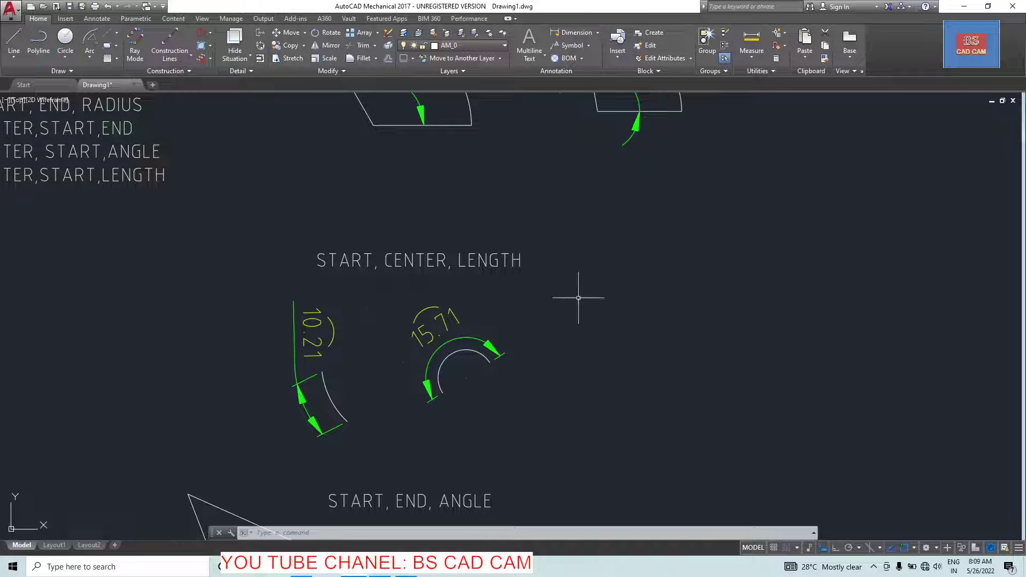
click(90, 61)
click(125, 148)
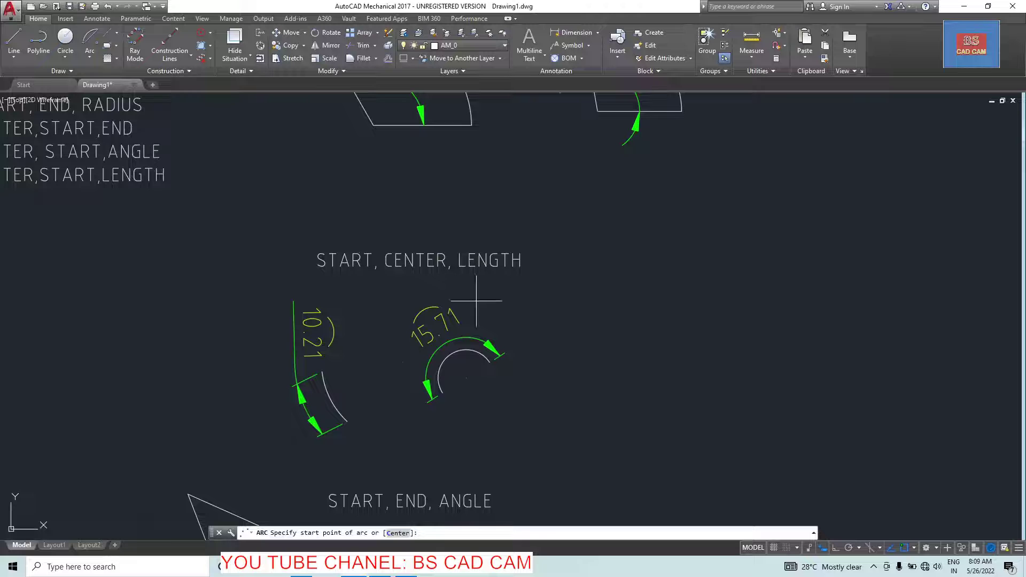
click(601, 330)
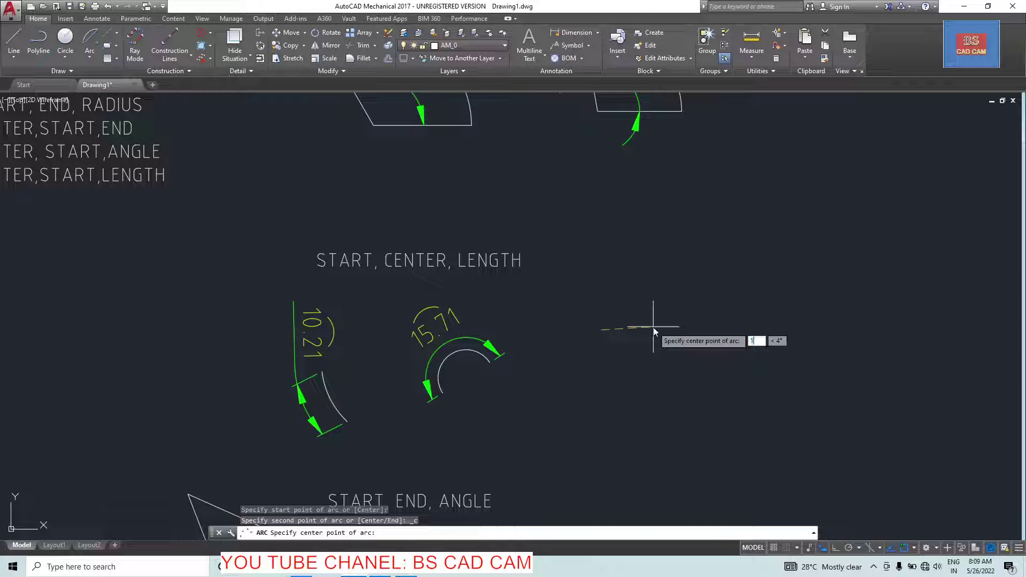
text(10)
key(Return)
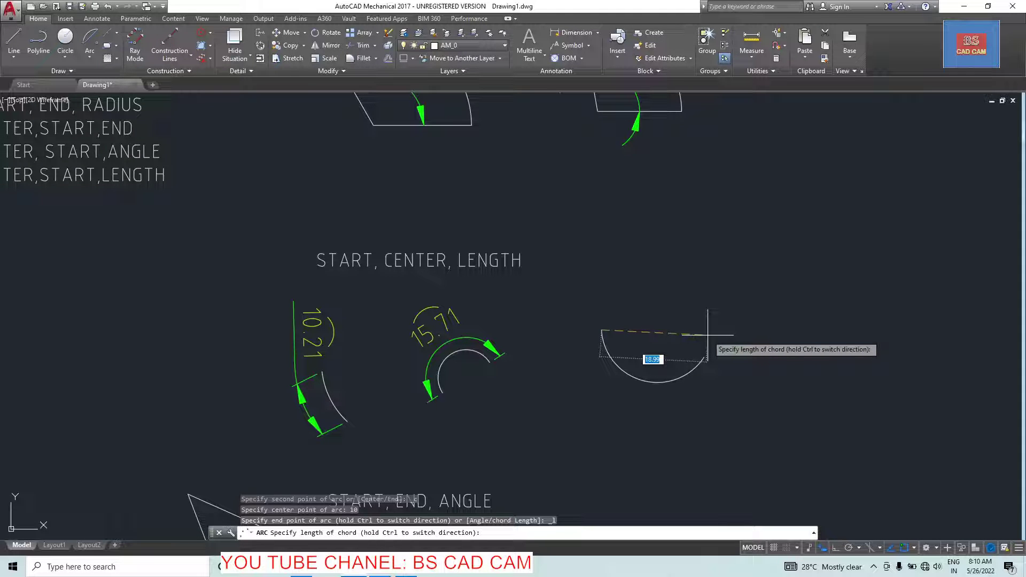
text(18)
key(Return)
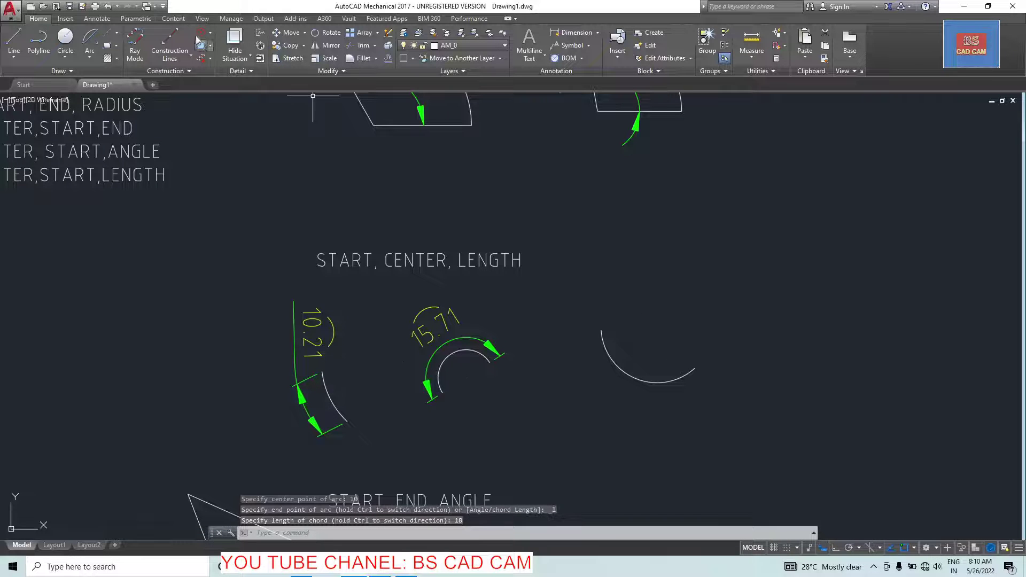
Add an aligned Power Dimension of 18 across the new arc's endpoints
click(130, 19)
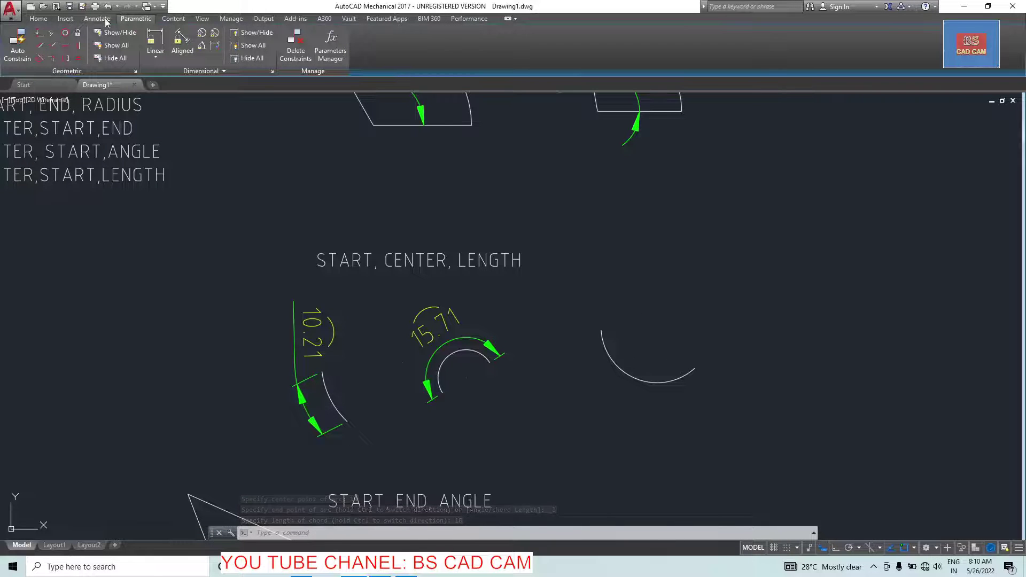
click(105, 20)
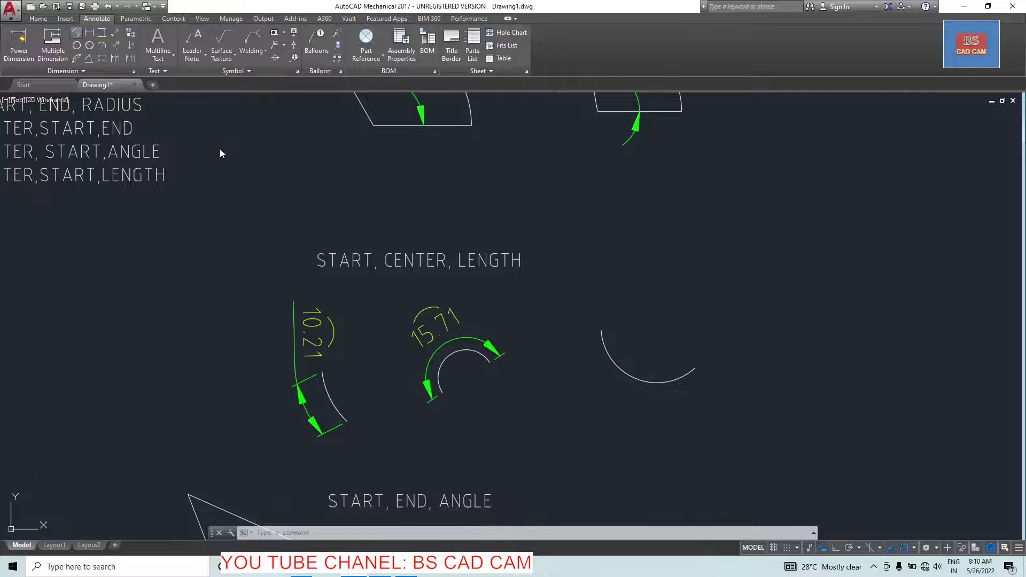
key(Return)
click(602, 329)
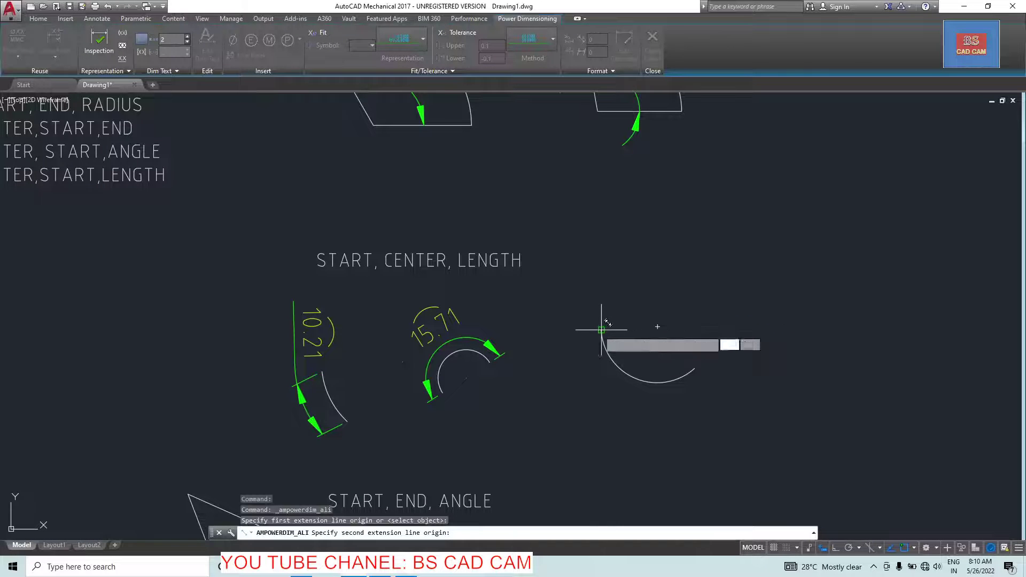
click(696, 362)
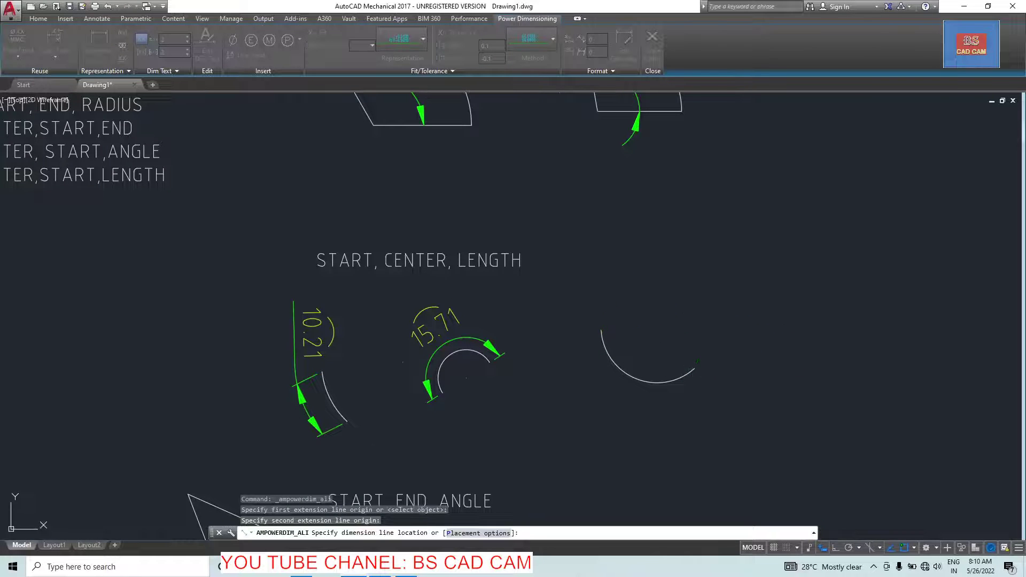
click(662, 329)
click(644, 356)
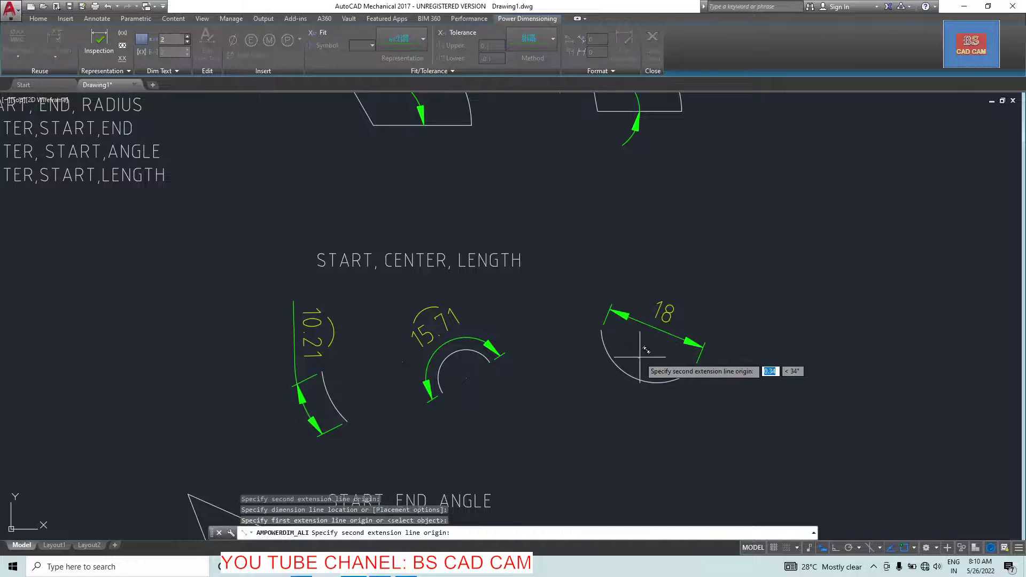
key(Escape)
key(Escape)
scroll(678, 348, down, 4)
scroll(664, 355, up, 3)
scroll(681, 343, up, 3)
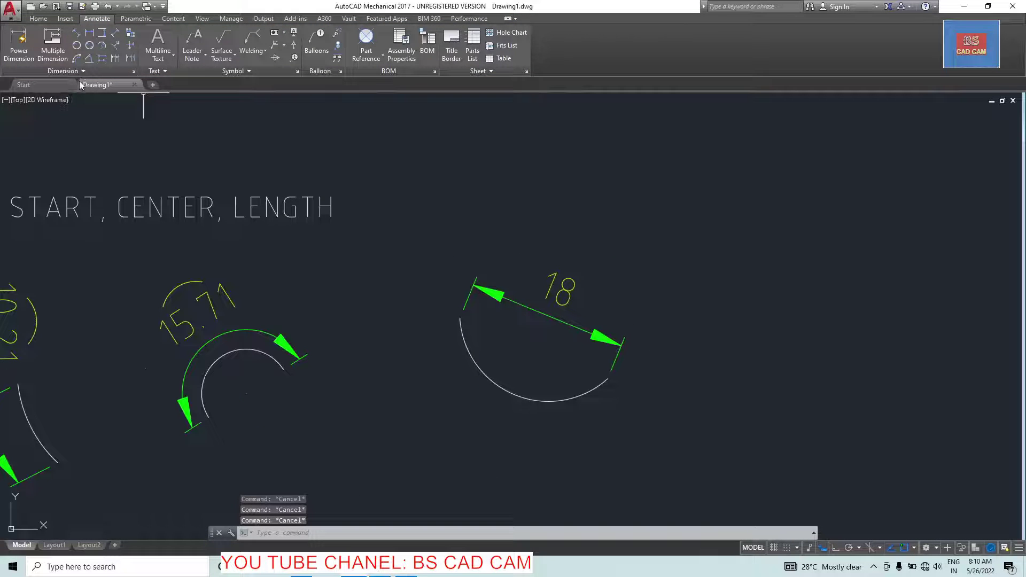
click(38, 19)
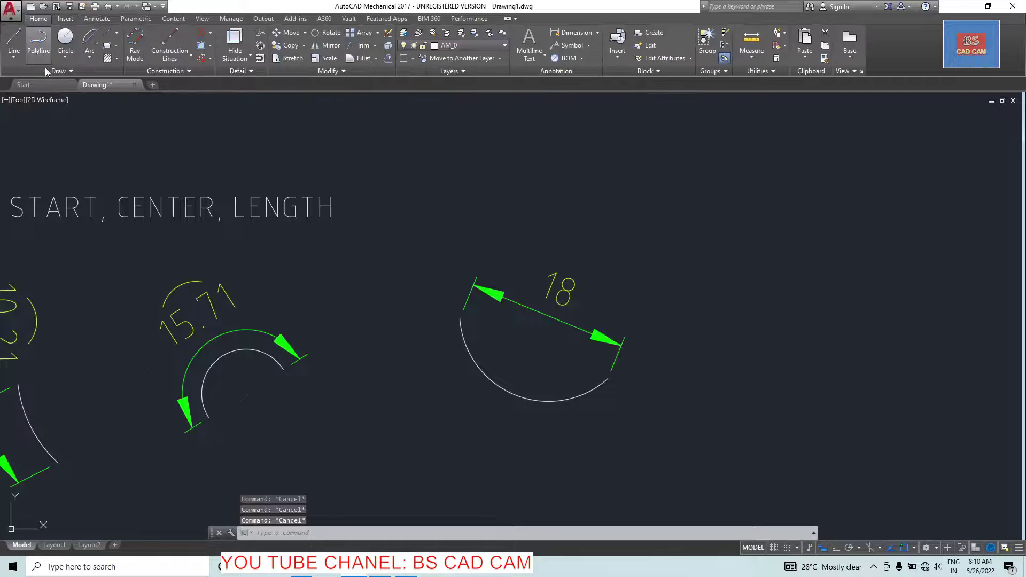
Draw a Start, Center, Length arc right of the 18 arc with a 15 chord
click(91, 58)
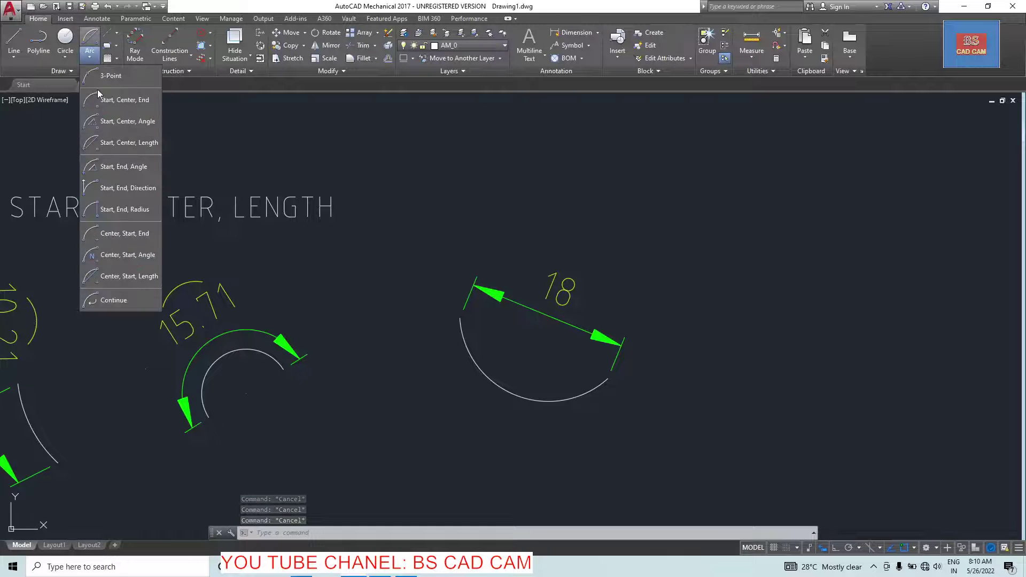
click(129, 143)
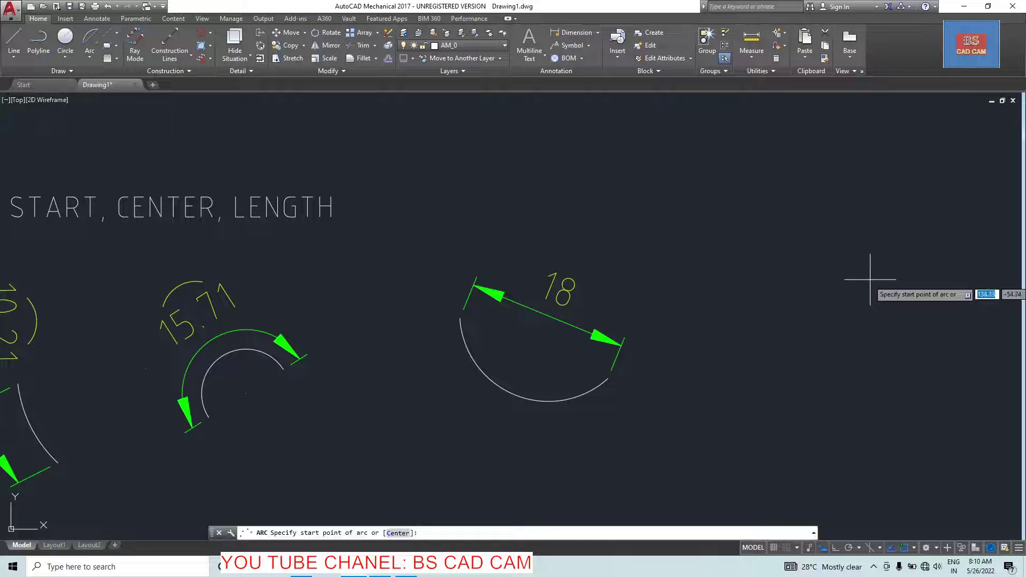
click(895, 250)
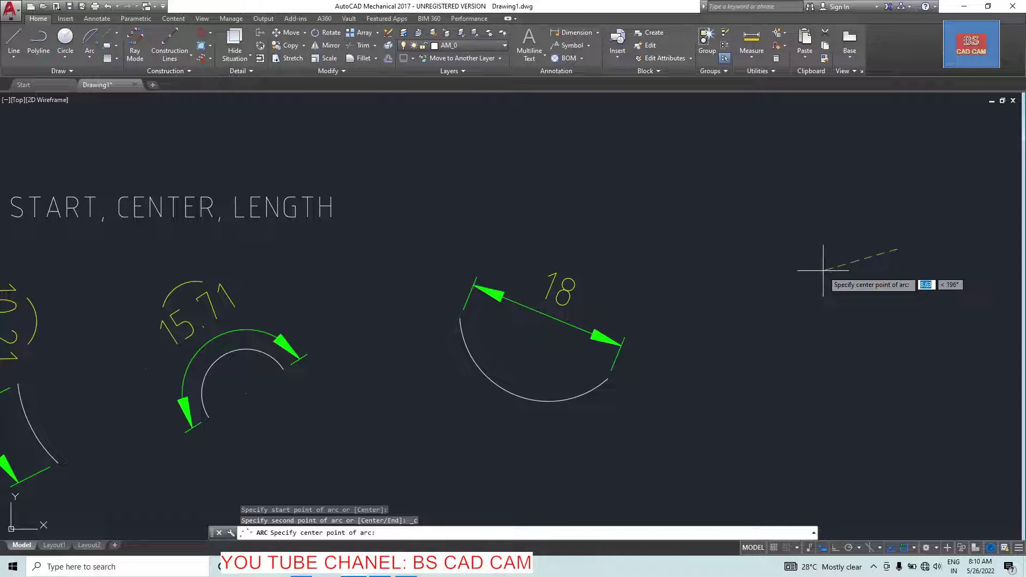
click(820, 270)
text(15)
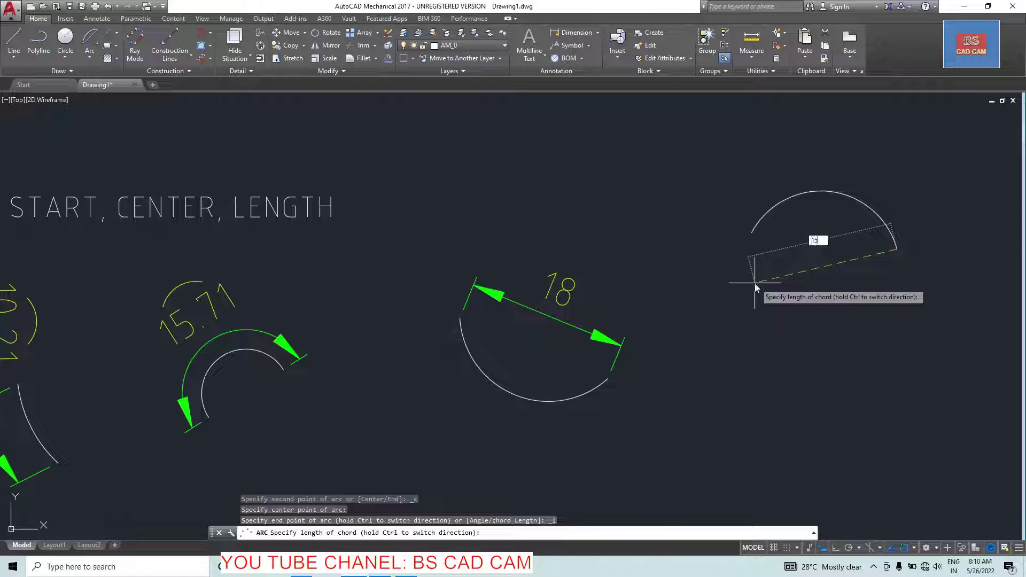
key(Return)
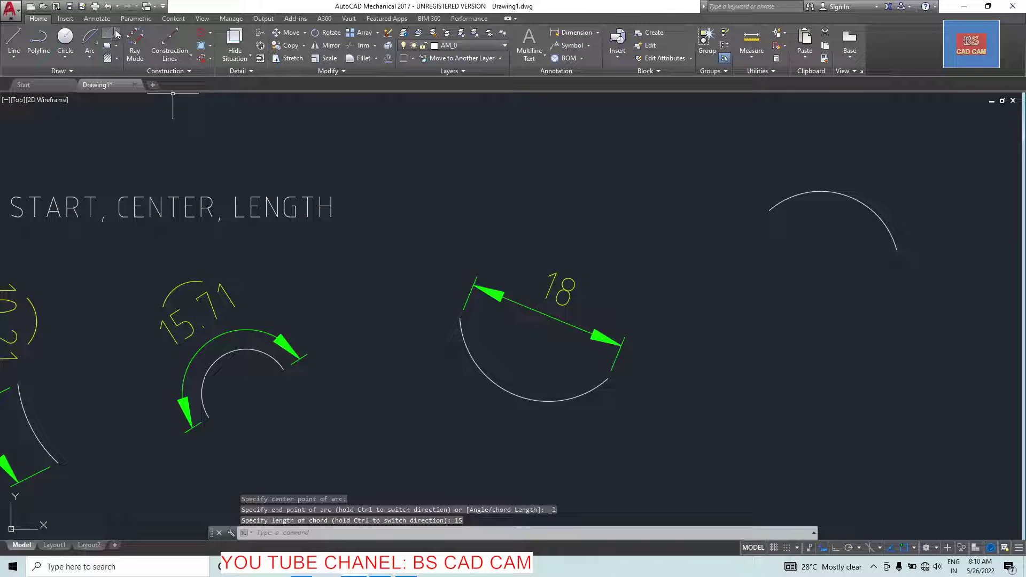
Dimension the new arc's endpoints with a 15 aligned dimension
click(99, 19)
click(53, 48)
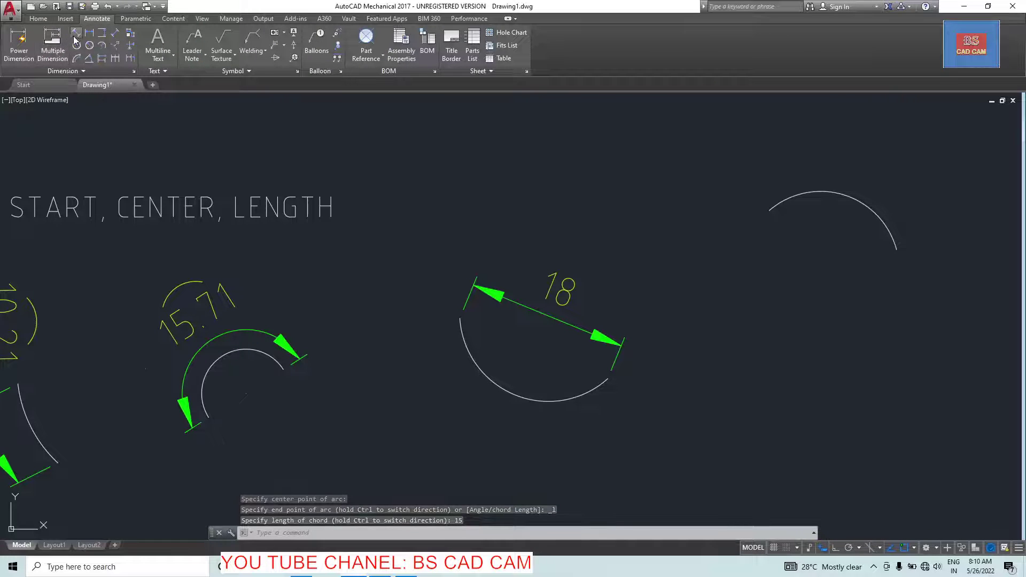
click(772, 214)
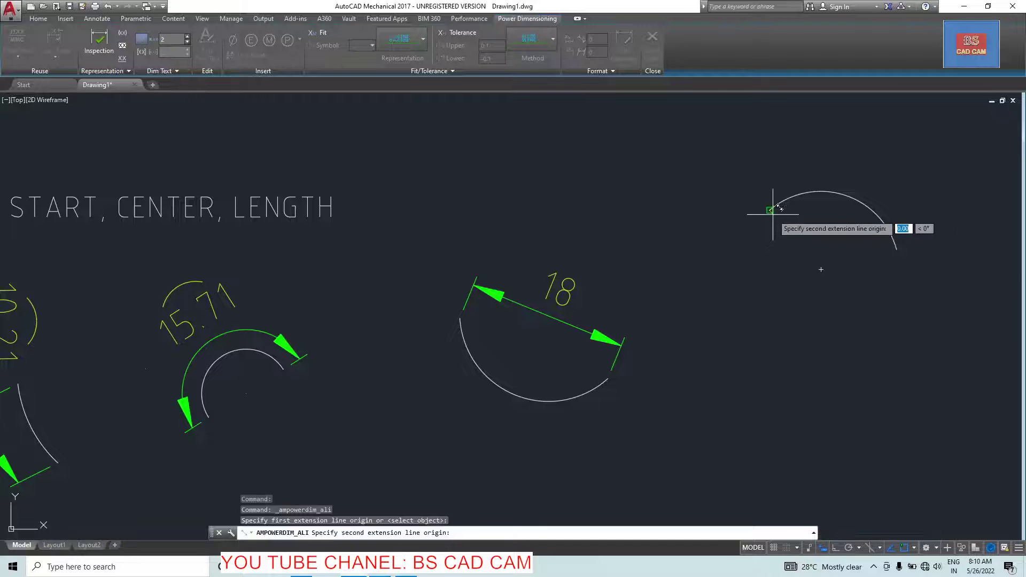
click(896, 249)
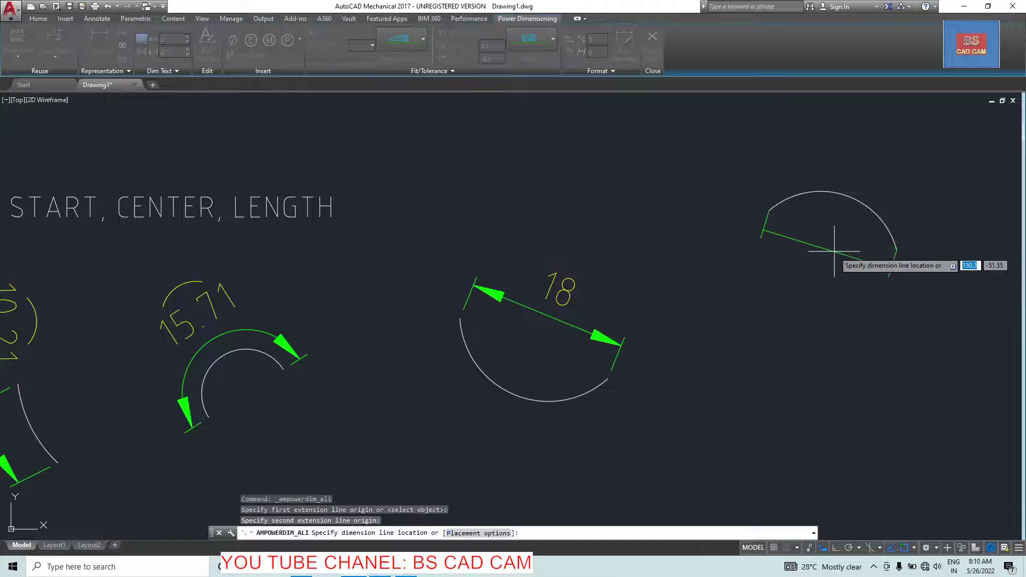
click(812, 307)
scroll(806, 293, down, 4)
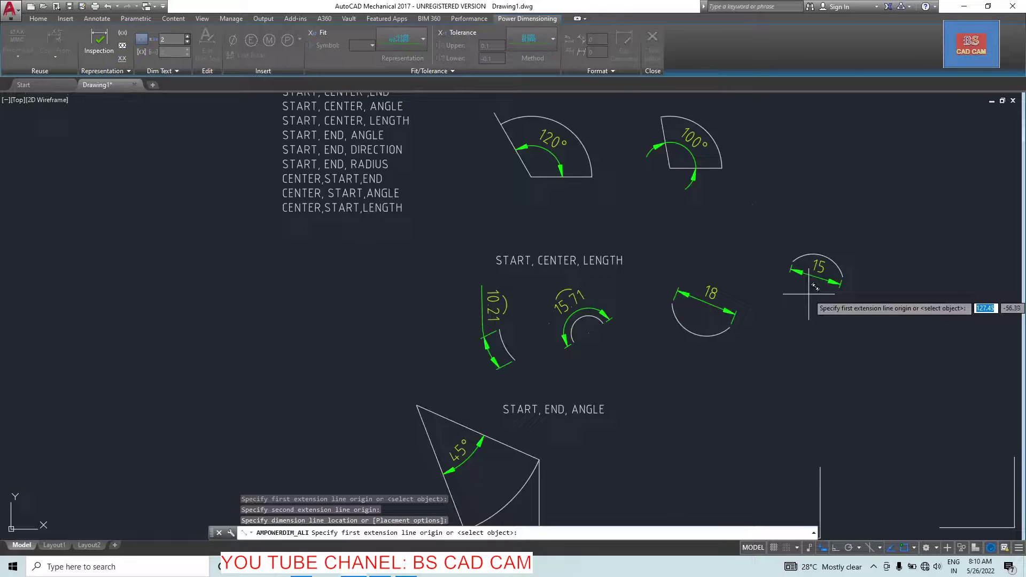
scroll(801, 294, down, 2)
key(Escape)
key(Escape)
middle_drag(665, 391, 552, 284)
Draw a 60° Start, End, Angle arc from the horizontal line's left end to the vertical line's top
scroll(530, 274, up, 2)
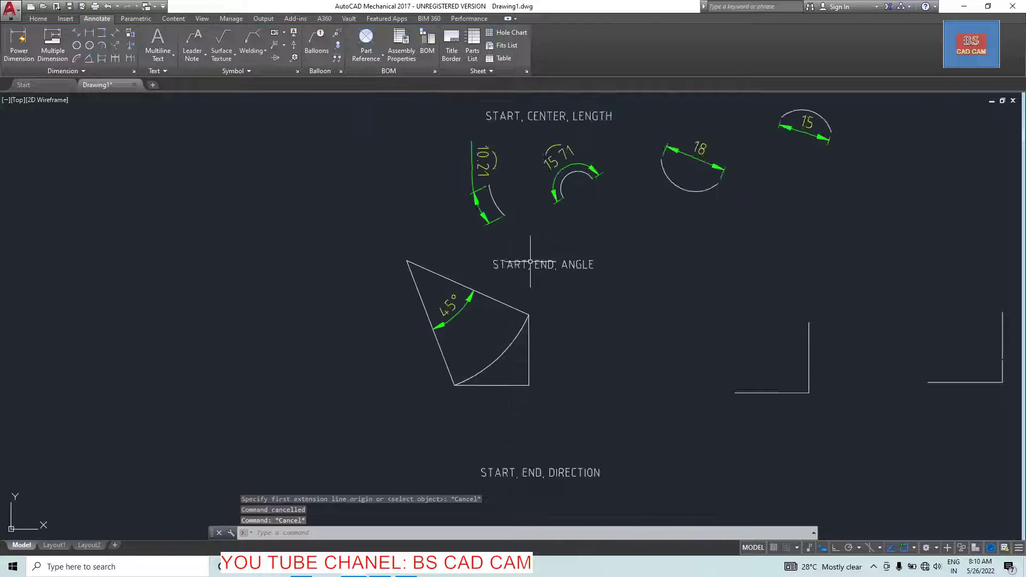
scroll(530, 274, up, 2)
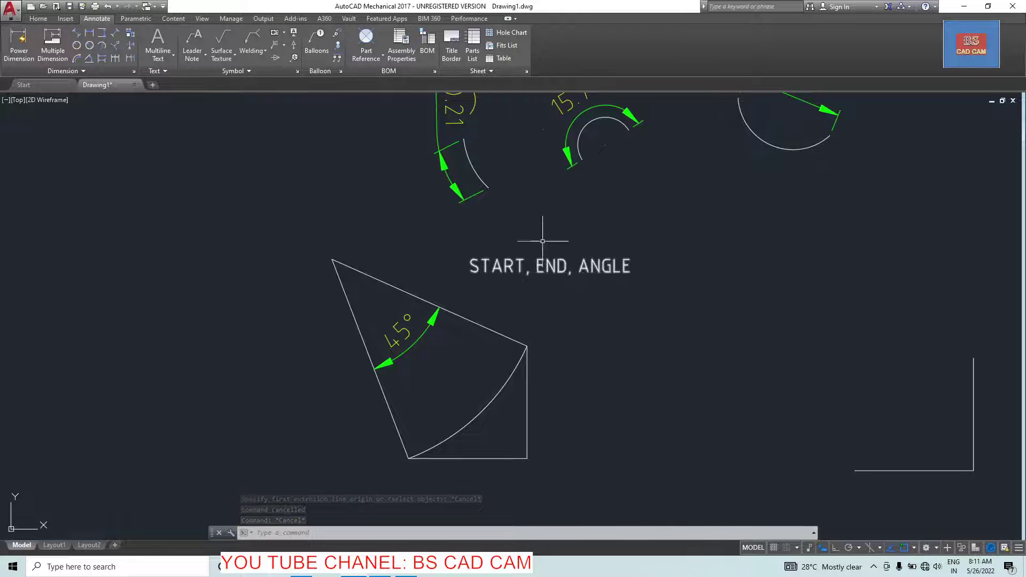
click(39, 20)
click(89, 62)
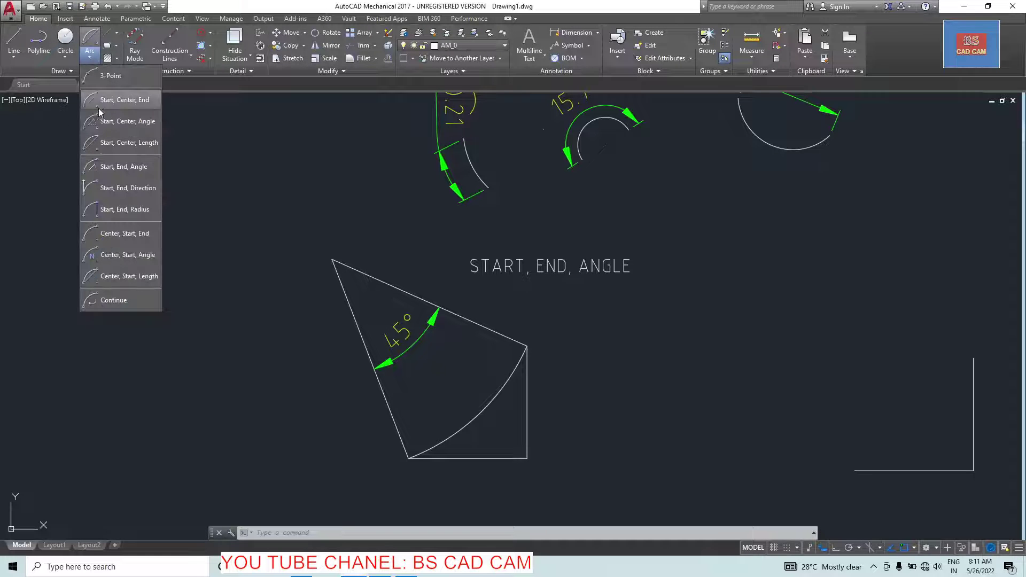
click(117, 166)
scroll(417, 195, down, 3)
scroll(680, 299, up, 3)
scroll(531, 339, up, 2)
click(538, 345)
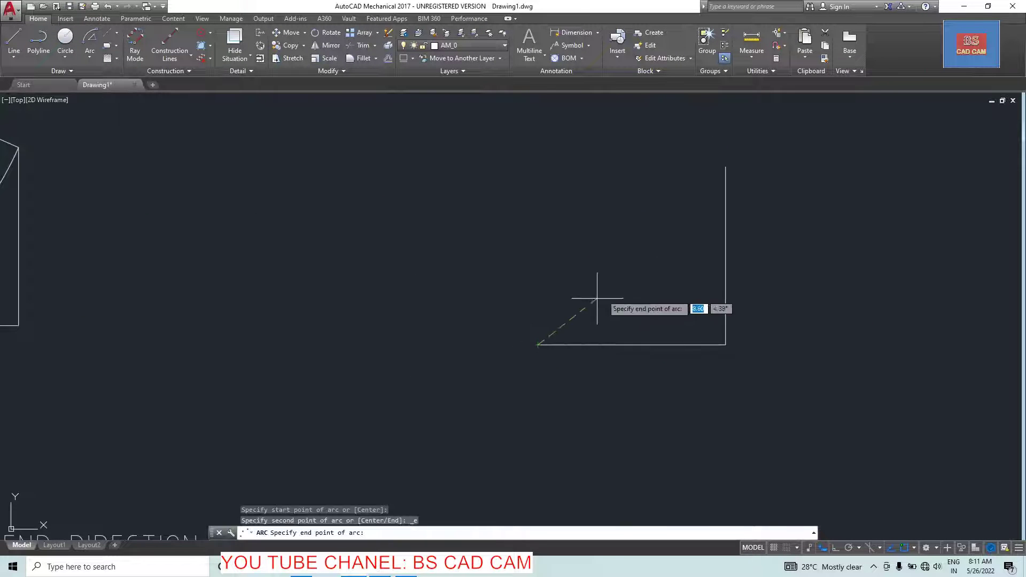
click(721, 170)
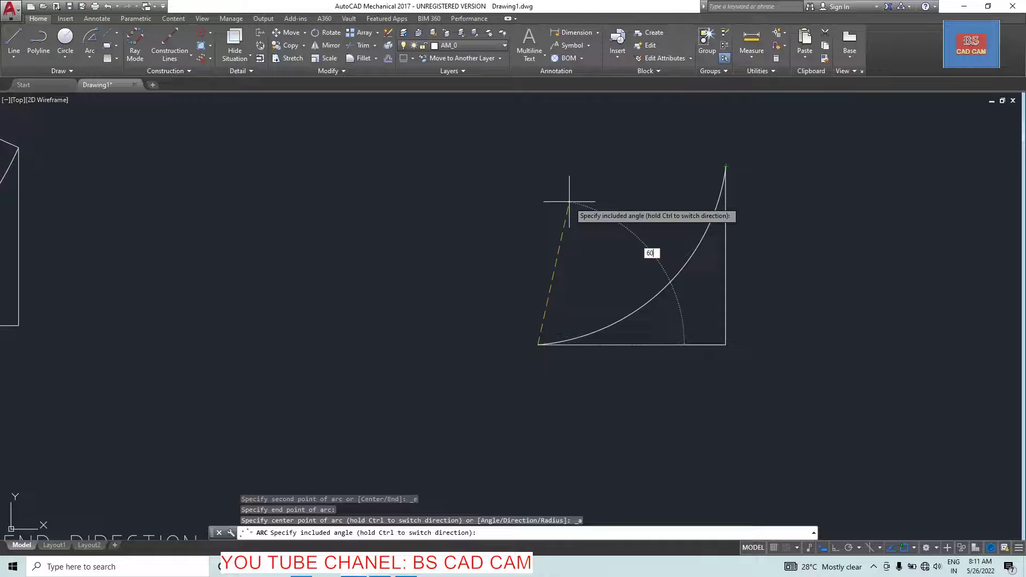
key(Return)
scroll(665, 275, down, 5)
Draw two radial lines from the arc's top end to the centre and down to its lower end
scroll(668, 262, up, 4)
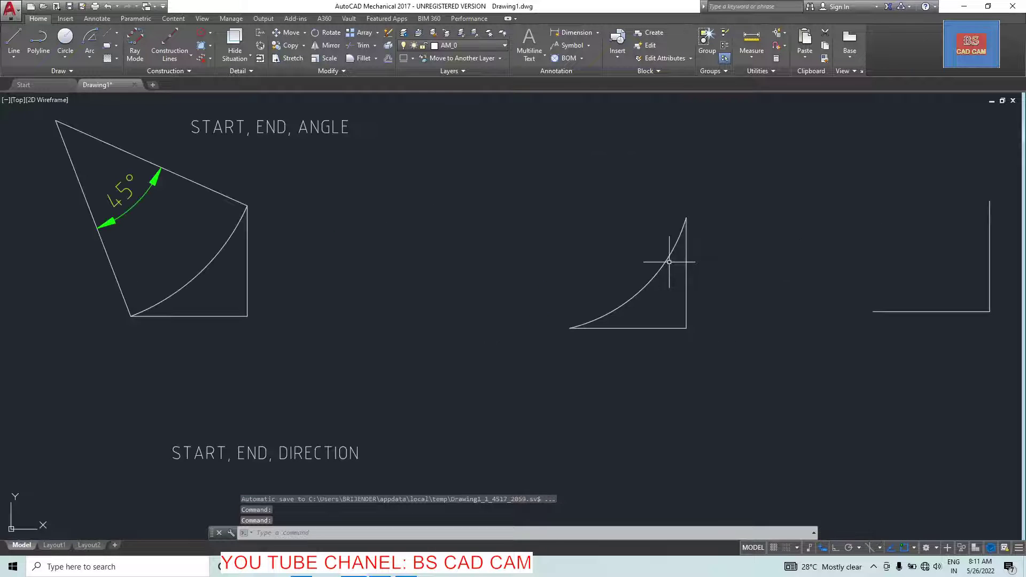
click(14, 47)
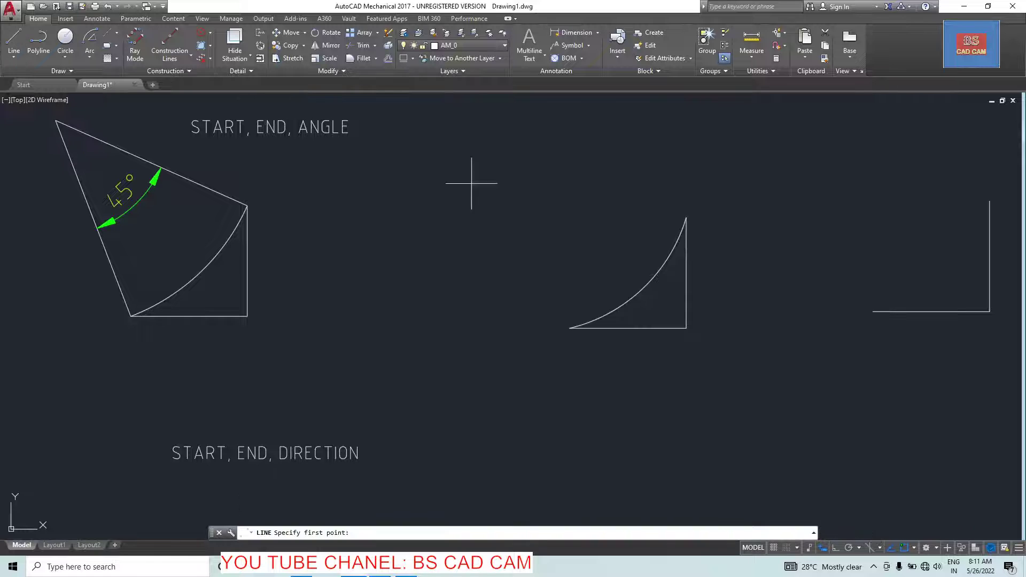
click(686, 217)
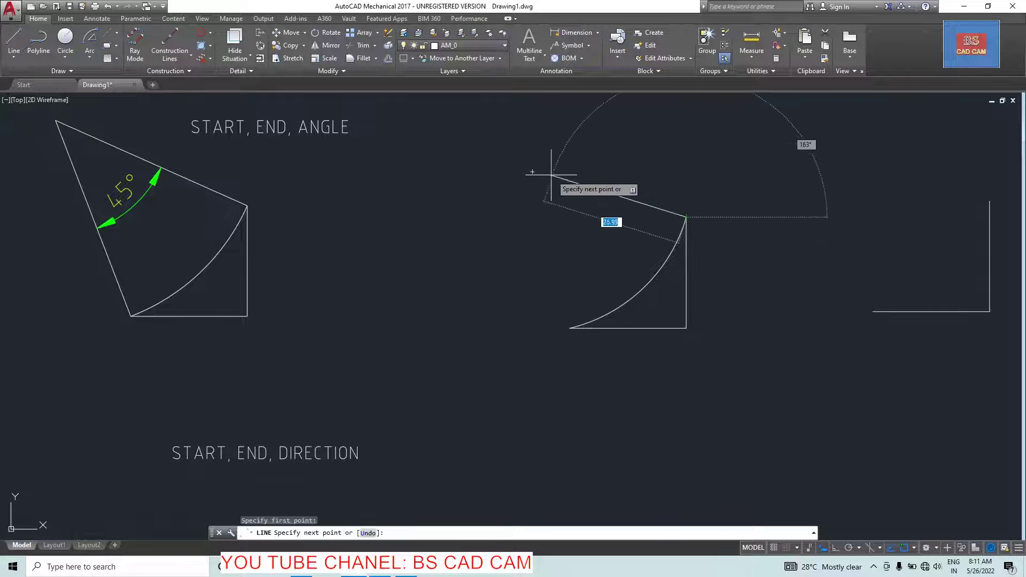
click(533, 172)
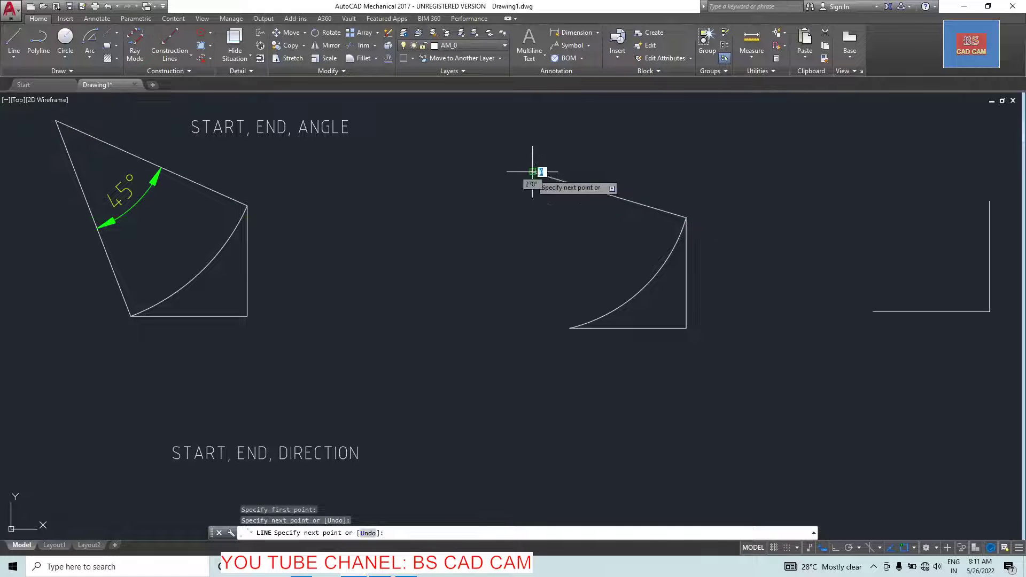
click(571, 327)
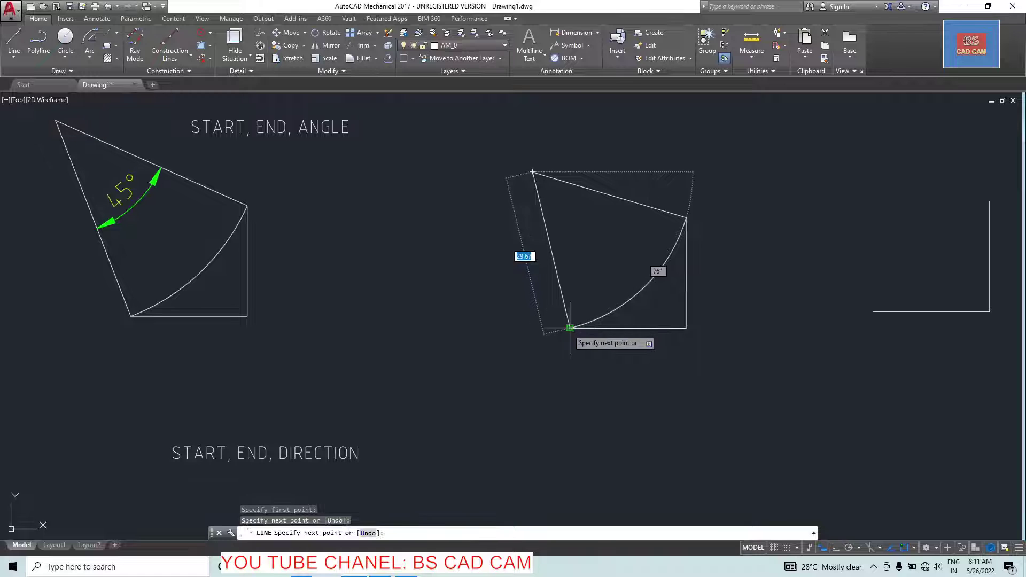
key(Escape)
Add a 60° angular dimension between the sector's left and top edges
click(98, 21)
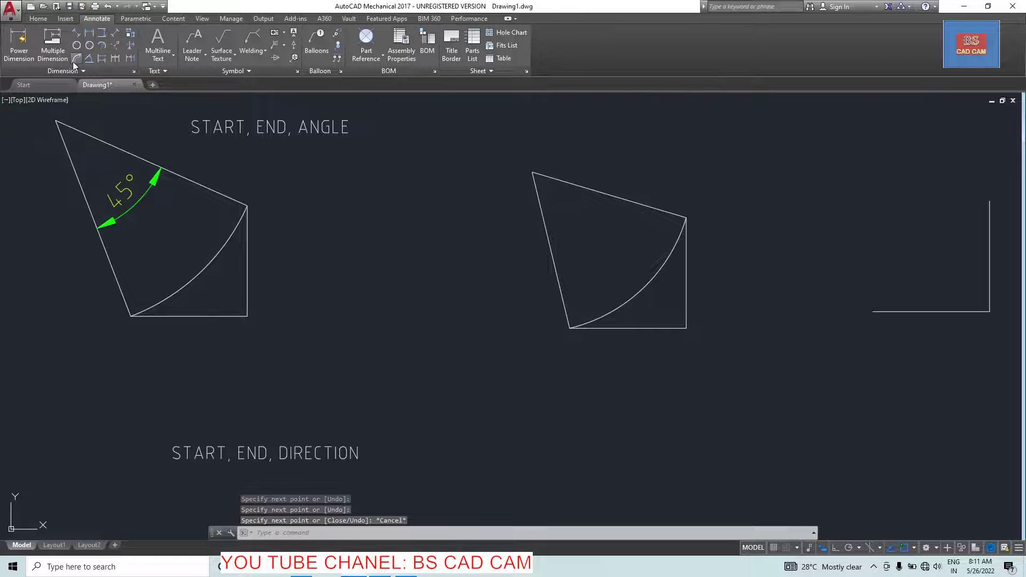
click(90, 64)
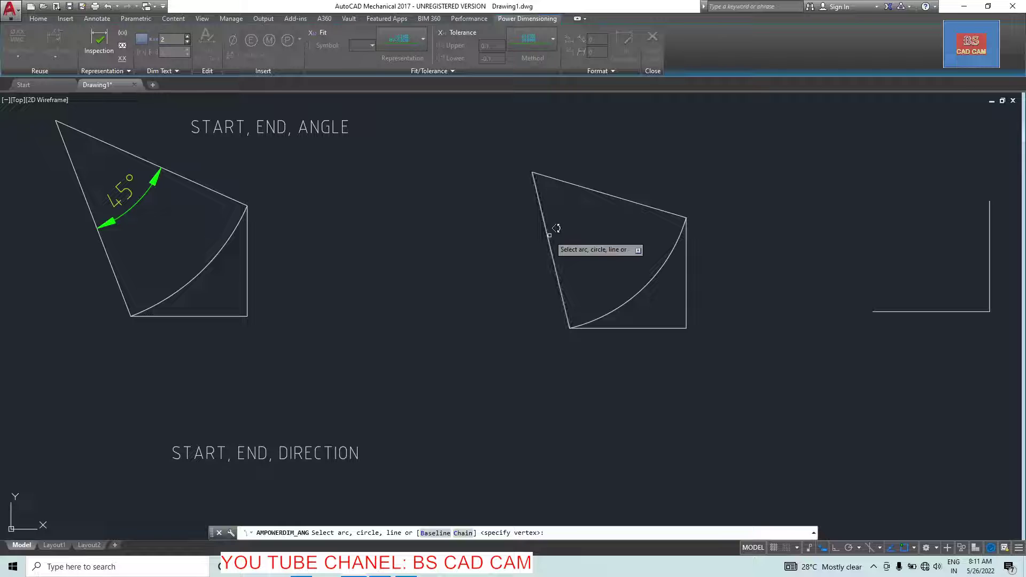
click(547, 234)
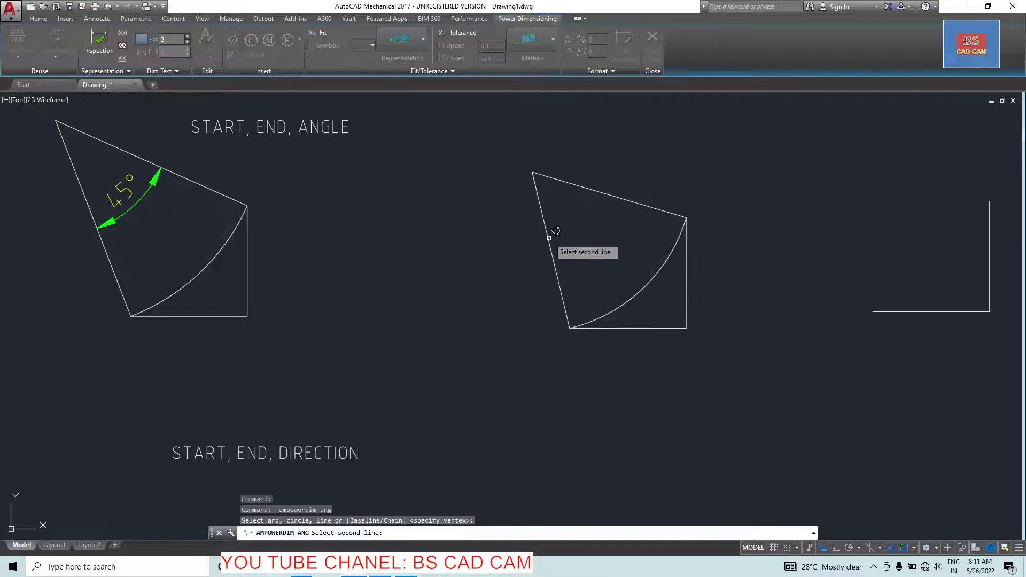
click(601, 193)
click(597, 234)
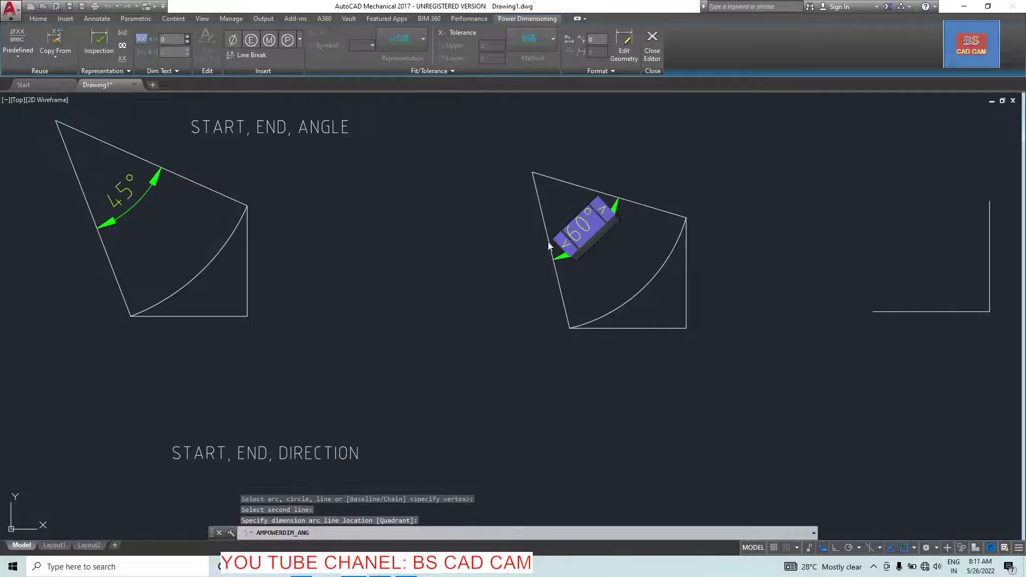
key(Return)
scroll(457, 230, down, 5)
scroll(561, 233, up, 2)
scroll(614, 206, up, 4)
key(Escape)
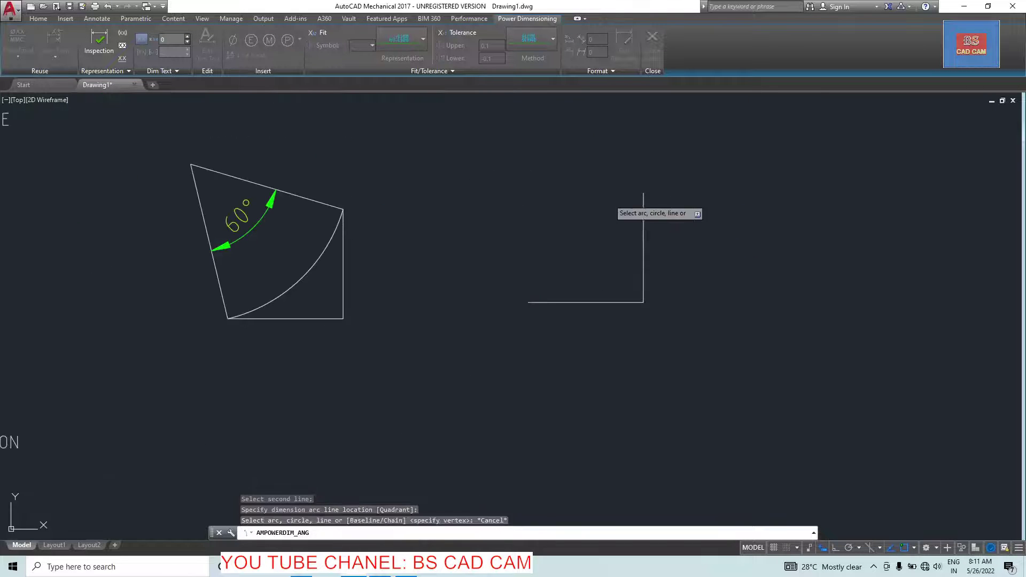
key(Escape)
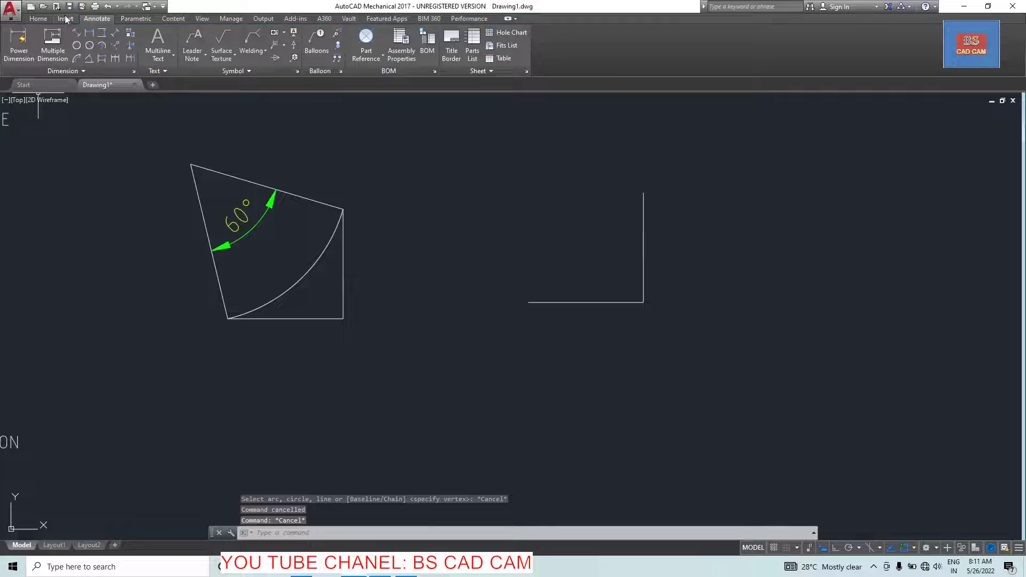
Draw a 90° Start, End, Angle arc from the horizontal line's left end to the vertical line's top
click(37, 19)
click(95, 60)
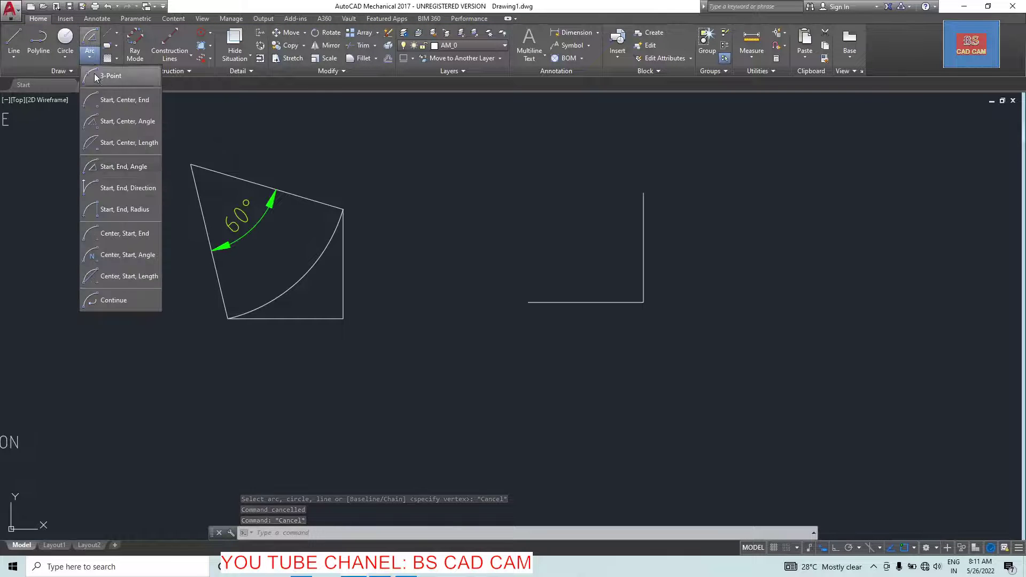
click(131, 165)
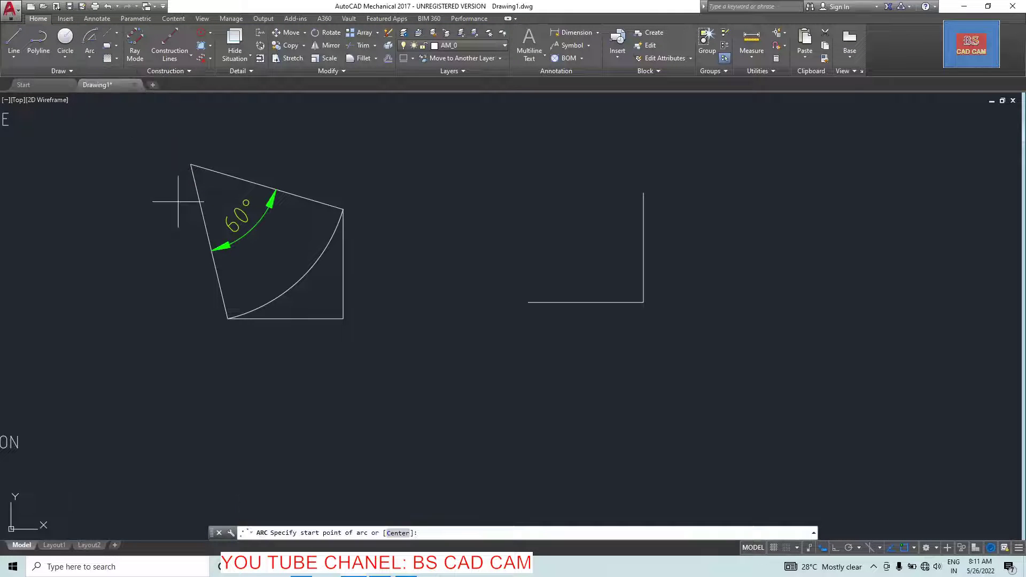
click(531, 302)
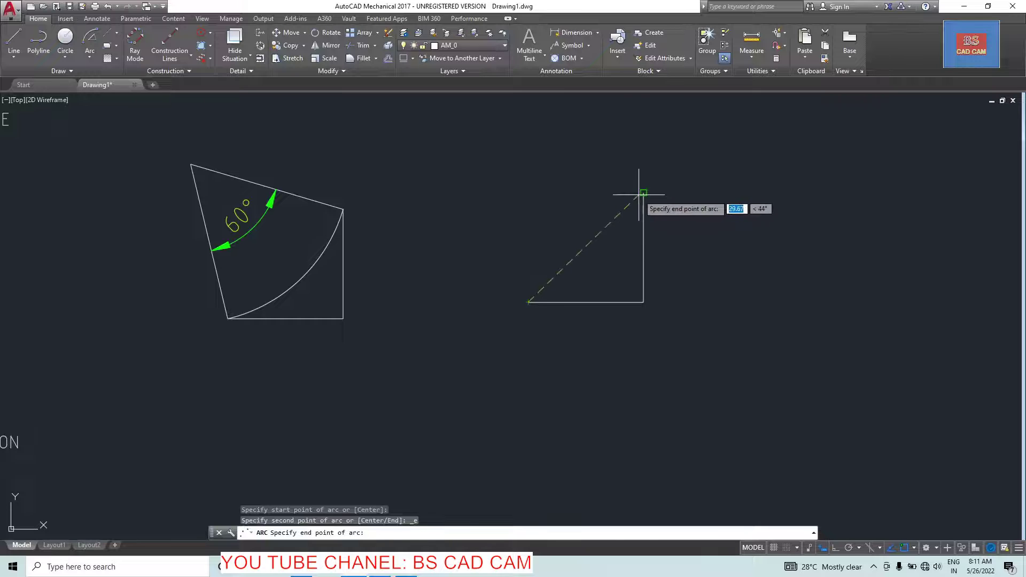
click(639, 195)
text(0)
key(Return)
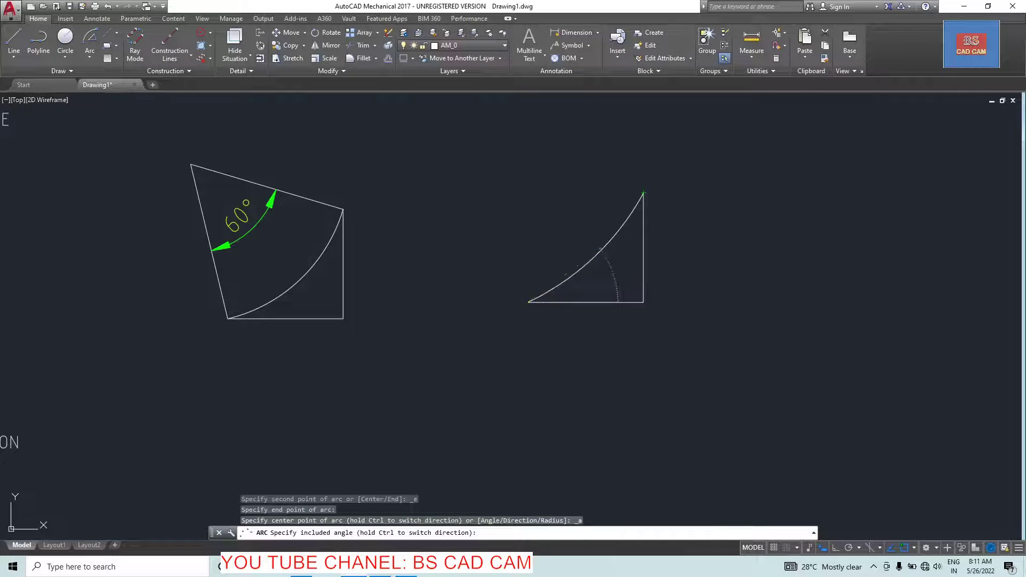
key(Escape)
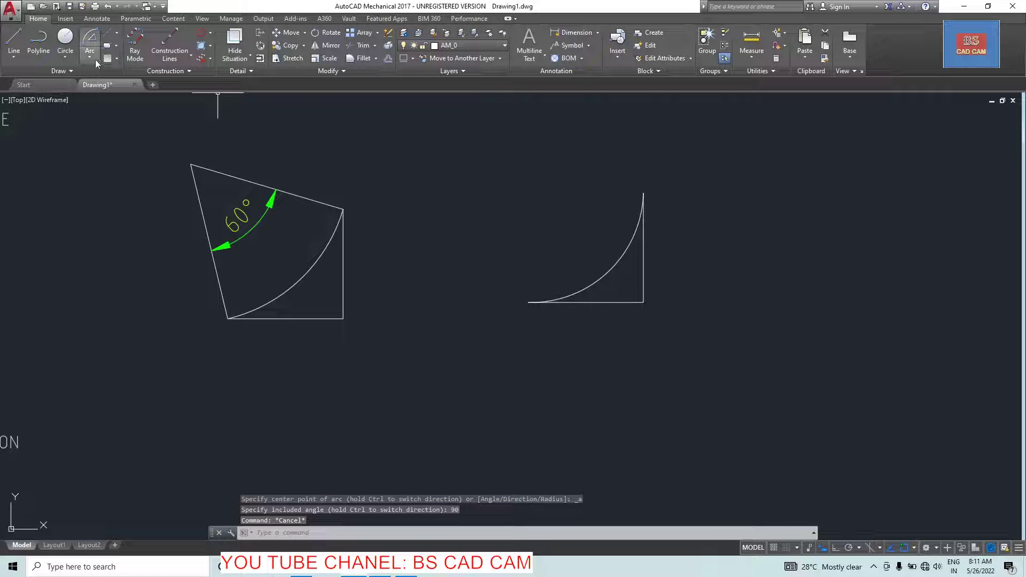
Close the quarter arc into a square with top and left lines
text(l)
key(Return)
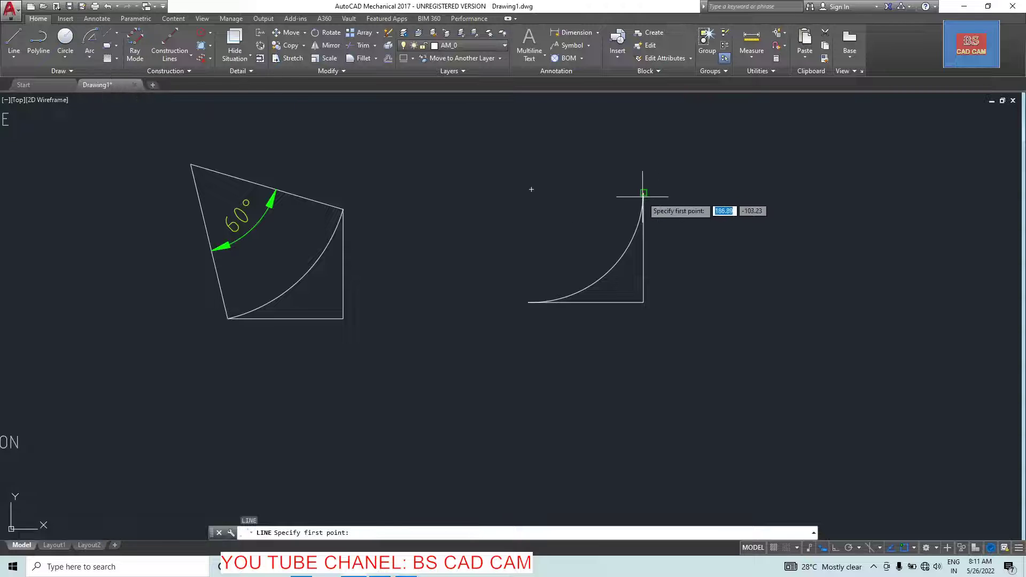
click(644, 193)
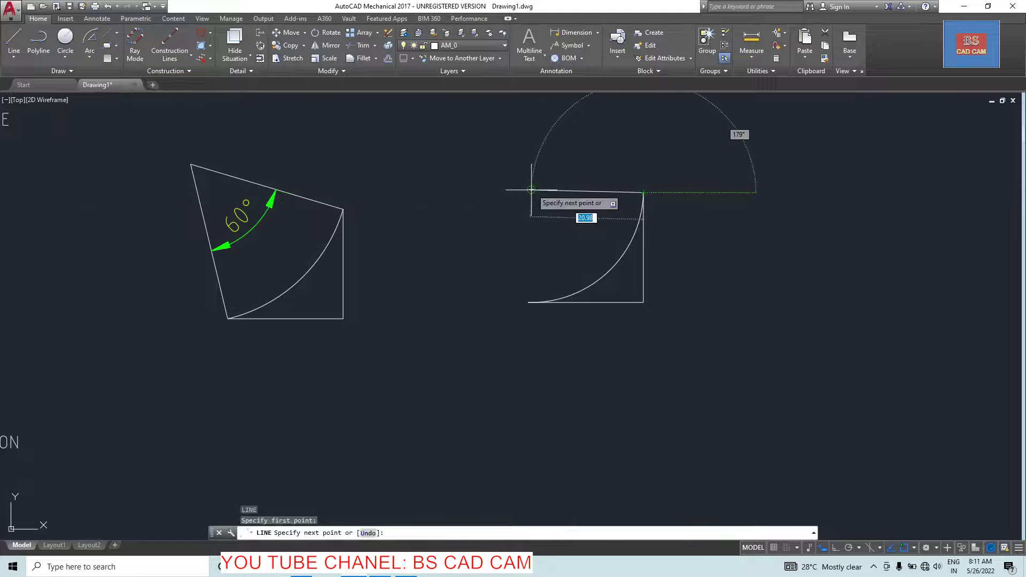
click(531, 190)
click(529, 302)
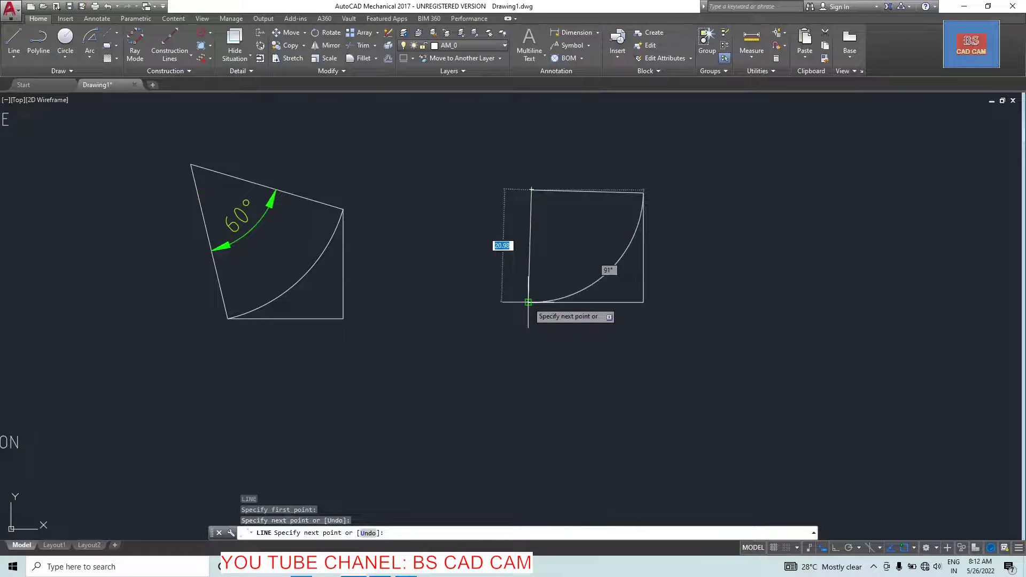
key(Escape)
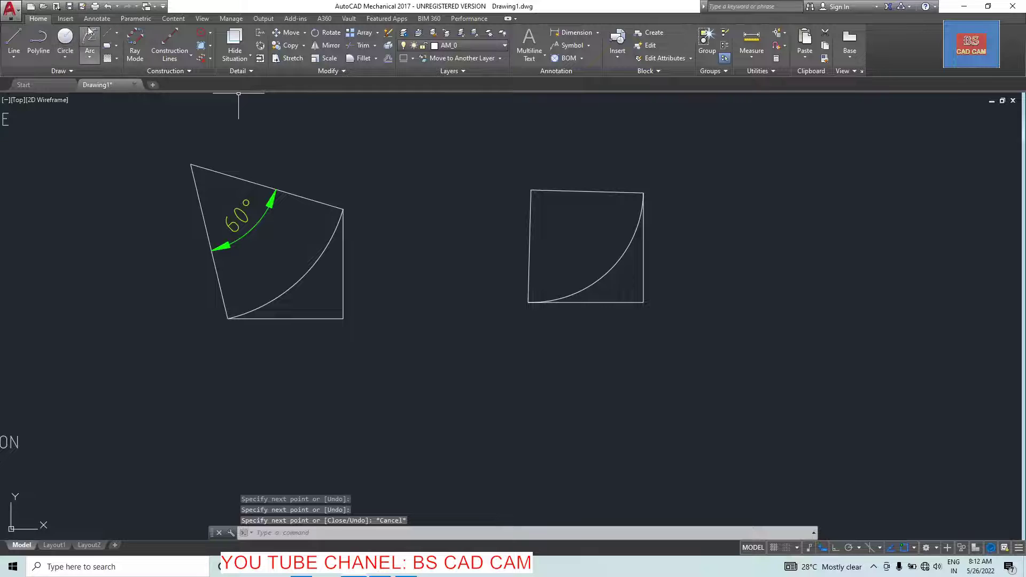
Add a 90° angular dimension between the square's left and top edges
click(96, 19)
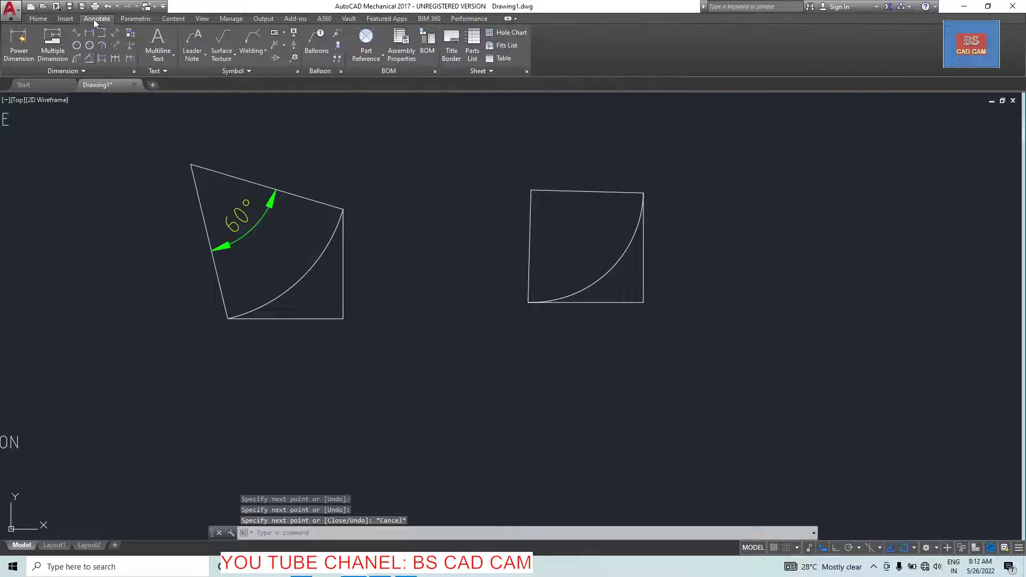
click(89, 59)
click(530, 210)
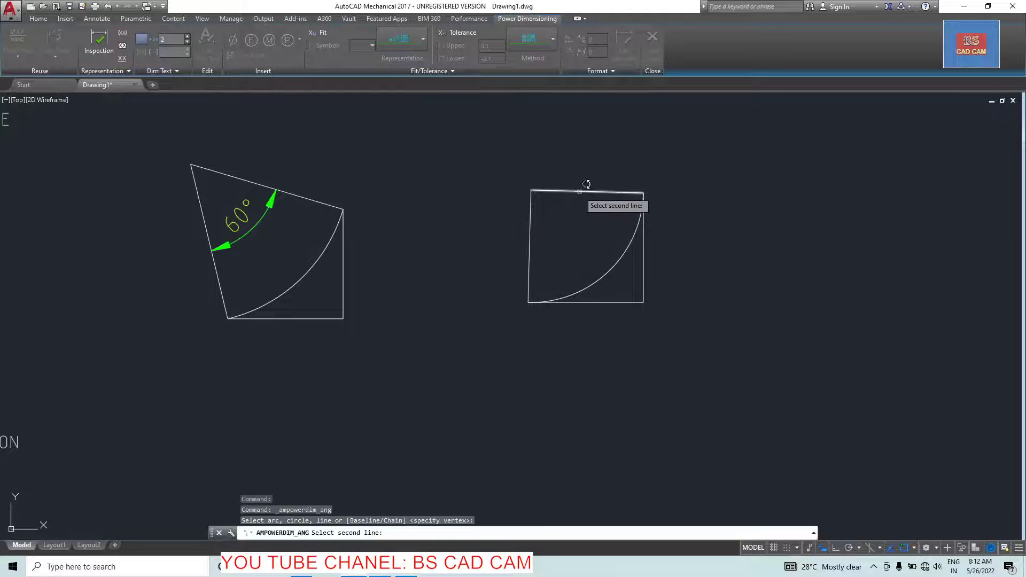
click(579, 192)
click(577, 235)
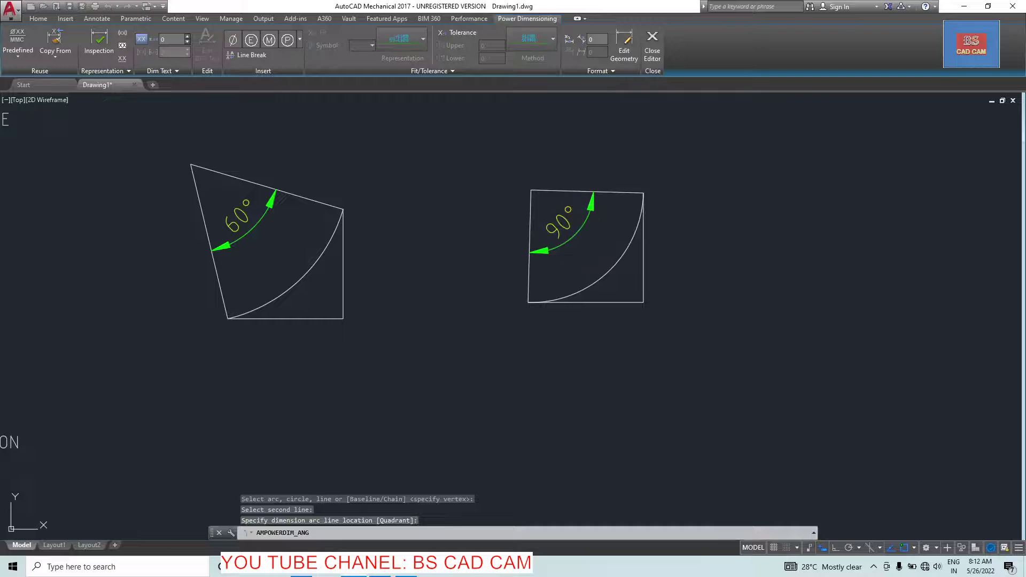
key(Escape)
scroll(453, 206, down, 6)
scroll(413, 214, down, 2)
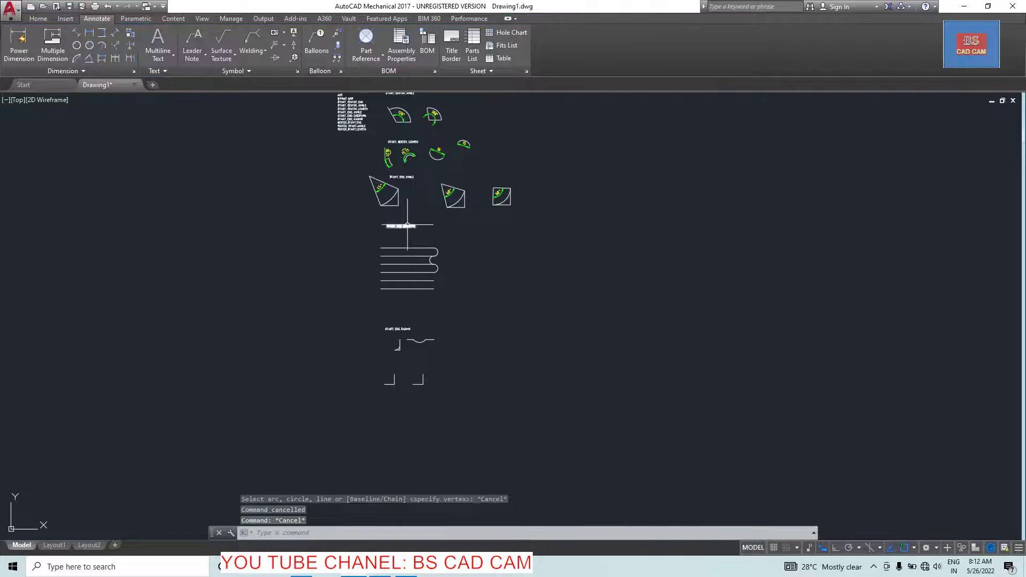
scroll(407, 224, up, 2)
scroll(407, 225, down, 3)
scroll(400, 232, up, 3)
middle_drag(400, 233, 396, 287)
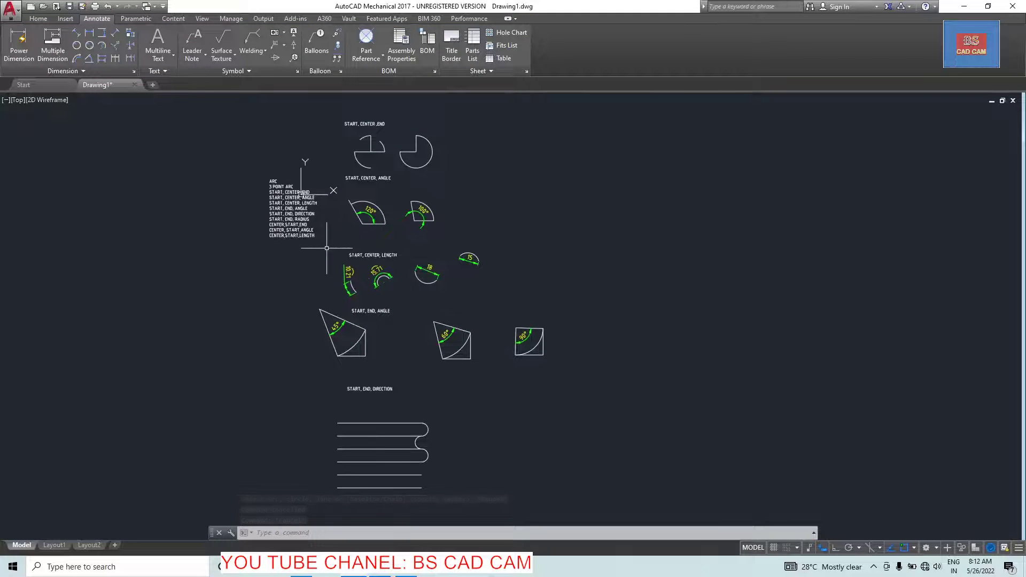
scroll(371, 176, up, 6)
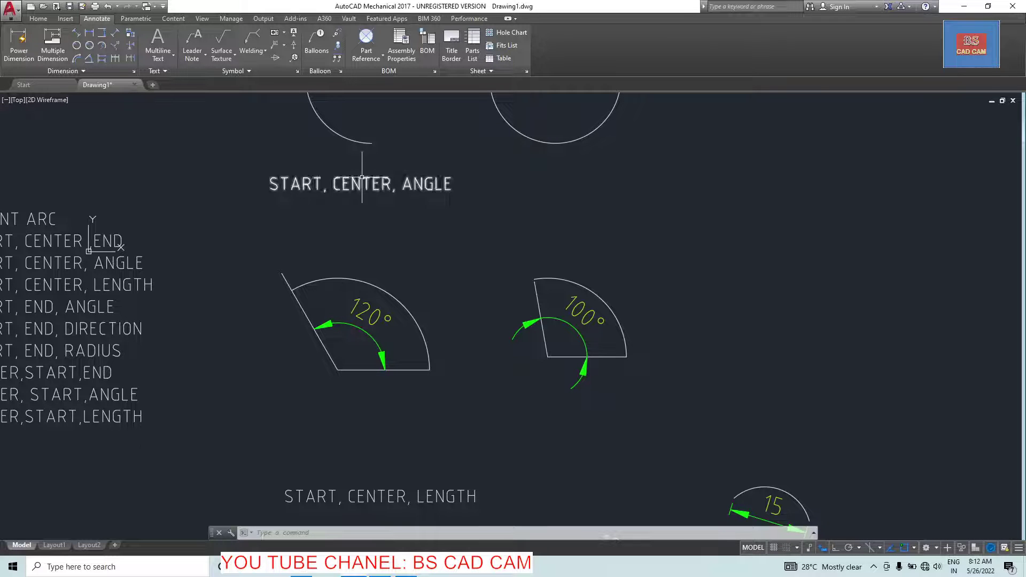
scroll(378, 169, down, 1)
middle_drag(436, 325, 413, 149)
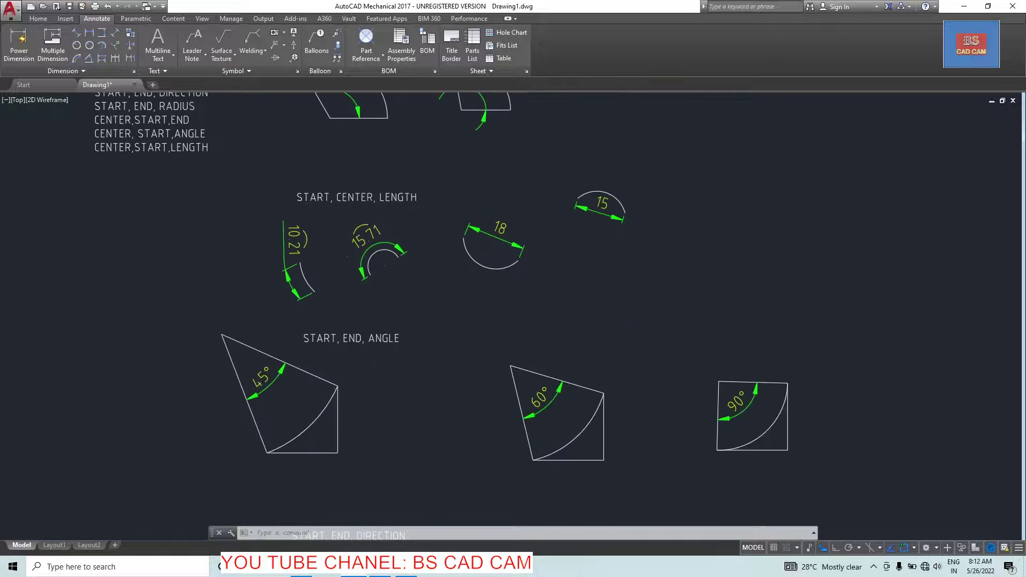
scroll(412, 267, down, 3)
scroll(430, 344, up, 1)
scroll(424, 354, up, 1)
scroll(330, 320, up, 2)
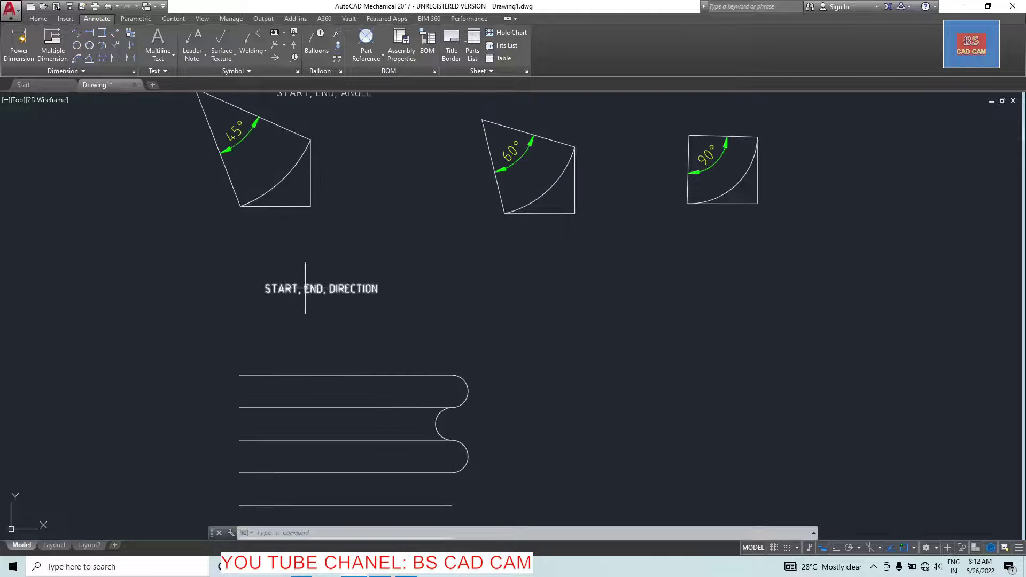
scroll(395, 287, down, 2)
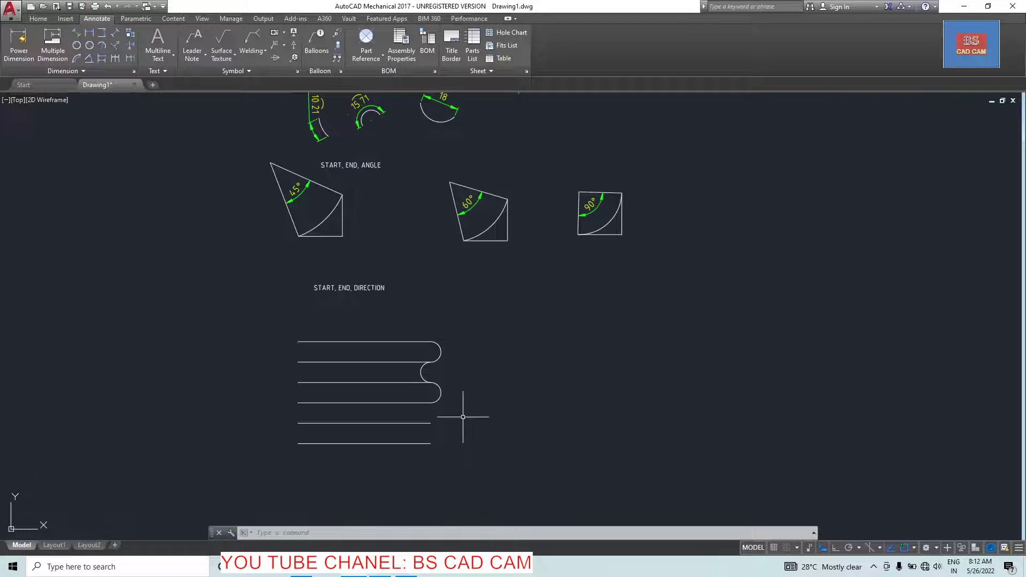
scroll(355, 330, up, 2)
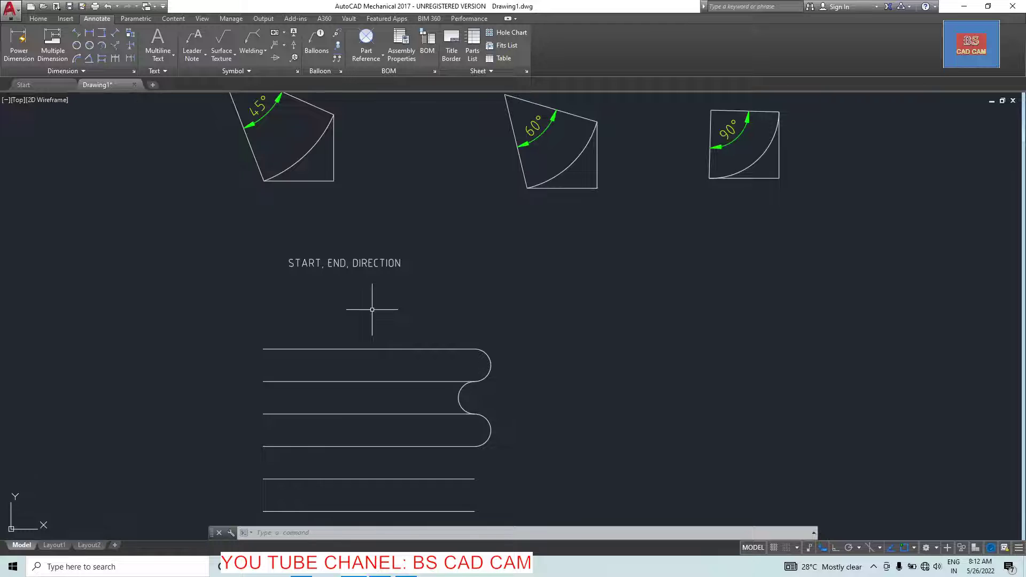
Draw a Start, End, Direction arc joining the bottom pair's right line ends, bulging right with ortho on
click(37, 19)
click(92, 60)
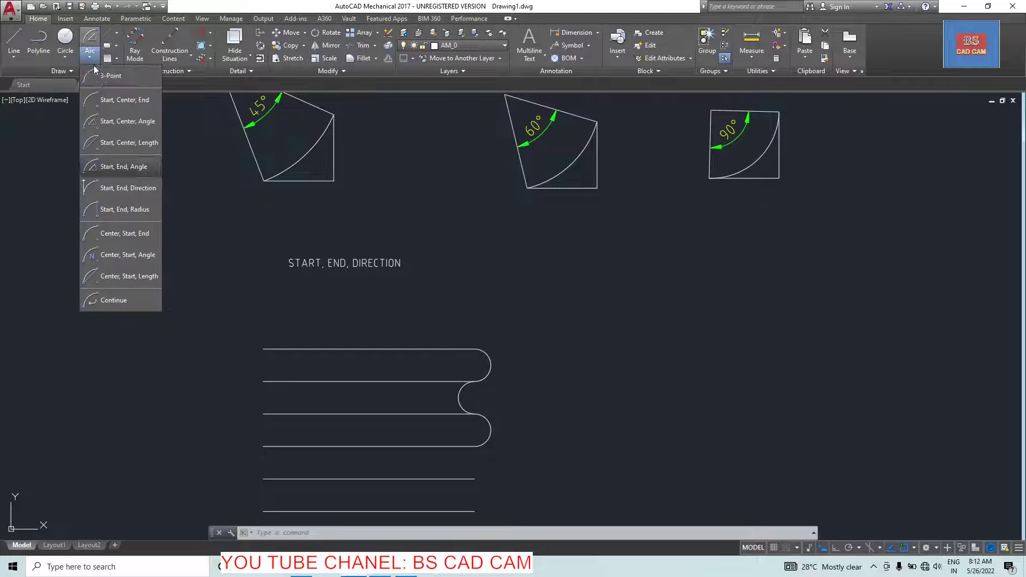
click(137, 189)
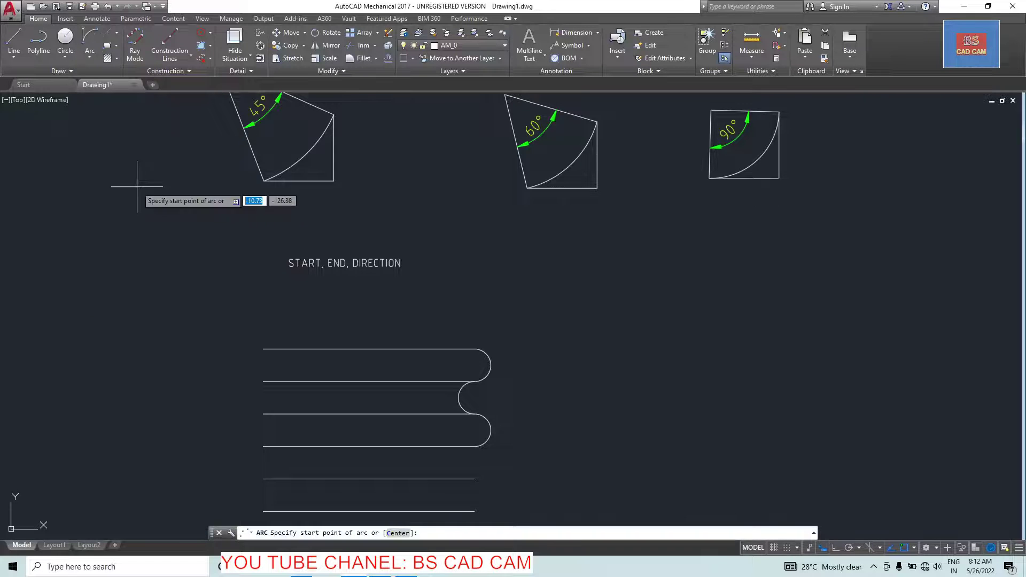
scroll(492, 340, down, 3)
scroll(499, 401, up, 5)
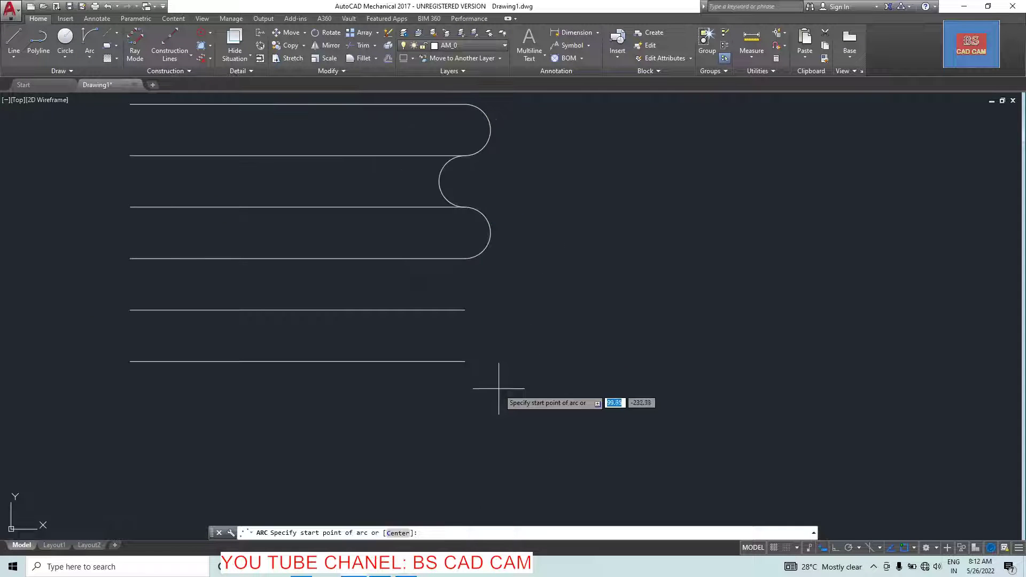
click(465, 361)
click(465, 309)
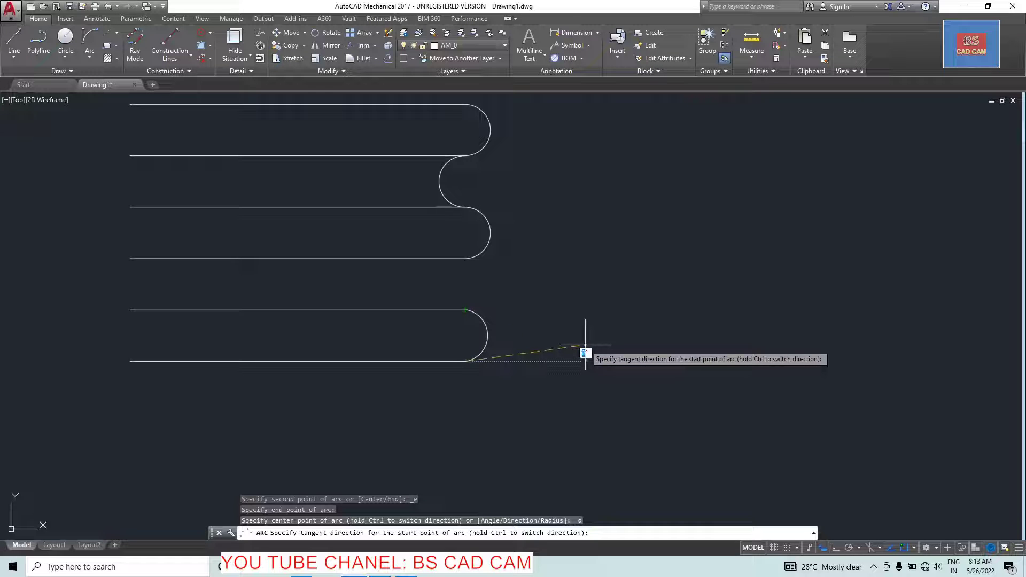
key(F8)
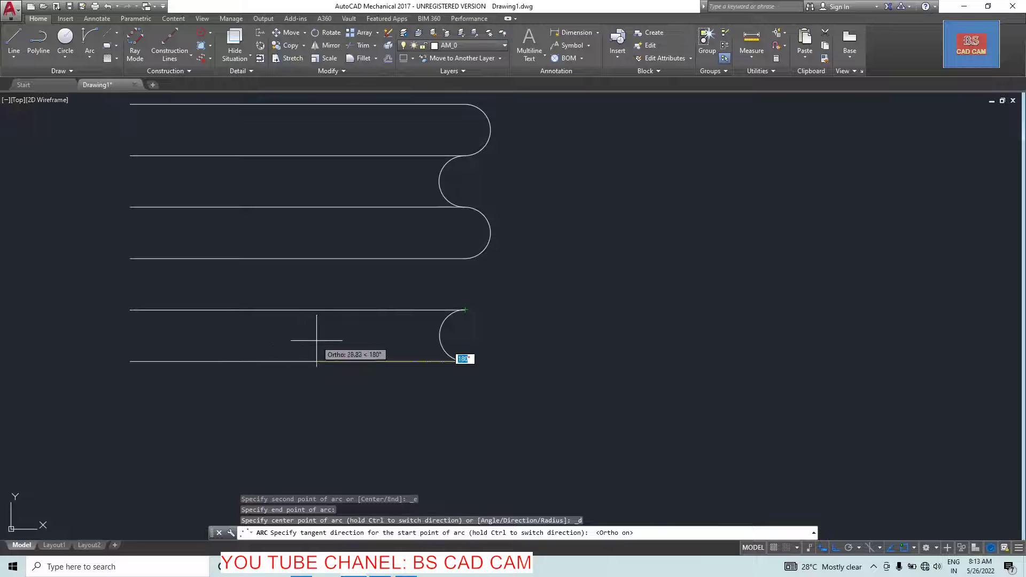
click(612, 367)
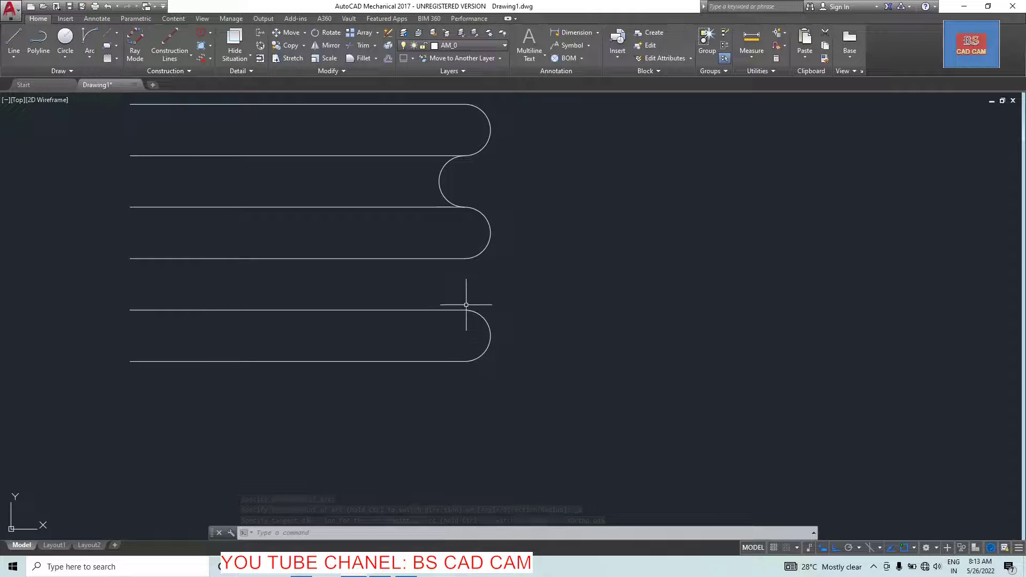
Join the second pair of line ends with an inward-curving Start, End, Direction arc
click(89, 62)
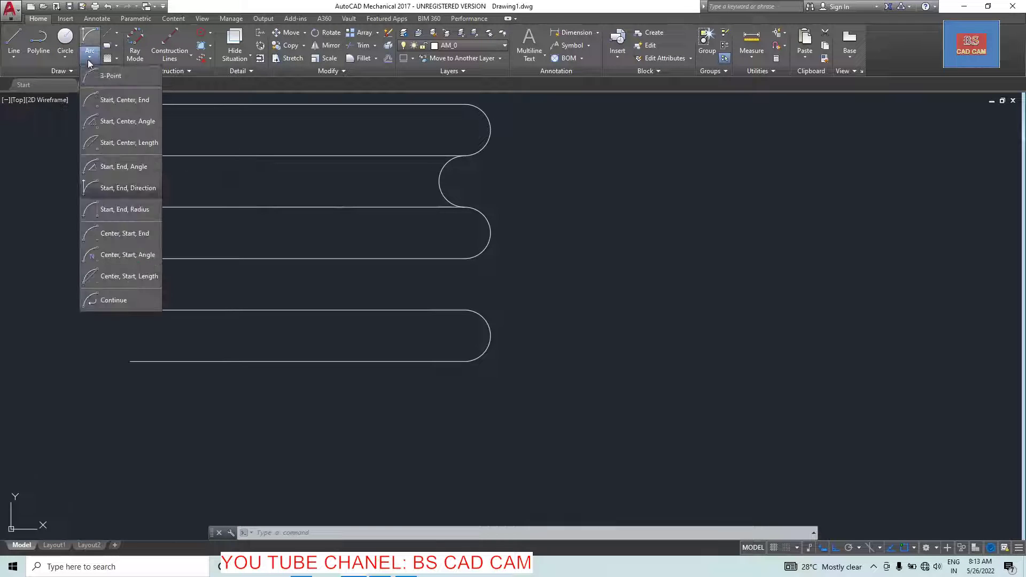
click(121, 190)
click(466, 310)
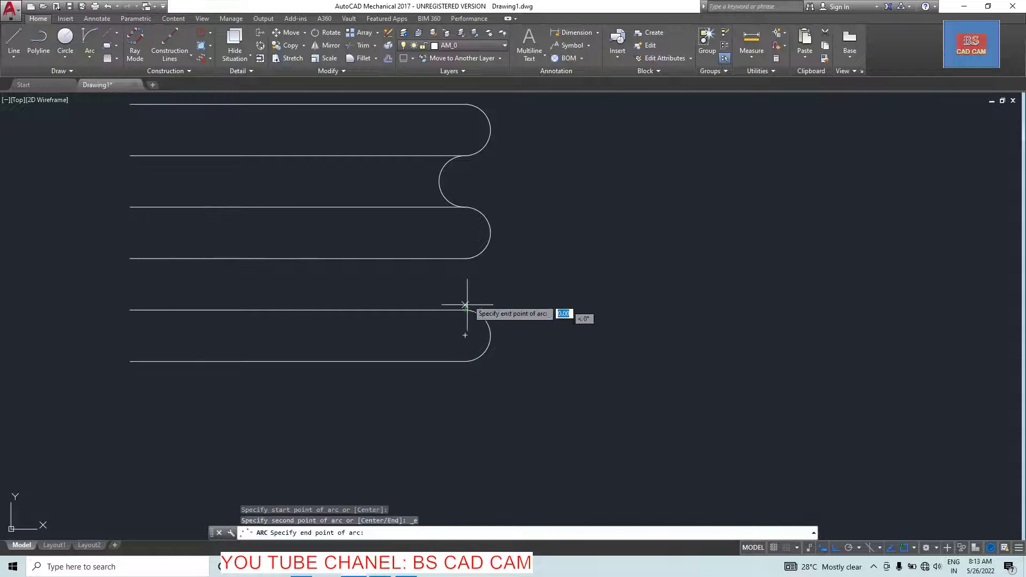
click(465, 258)
click(359, 311)
Erase the three old arcs on the right, inward and top of the lines
click(531, 237)
click(470, 229)
key(Delete)
click(514, 175)
click(400, 165)
key(Delete)
click(499, 133)
click(390, 142)
key(Delete)
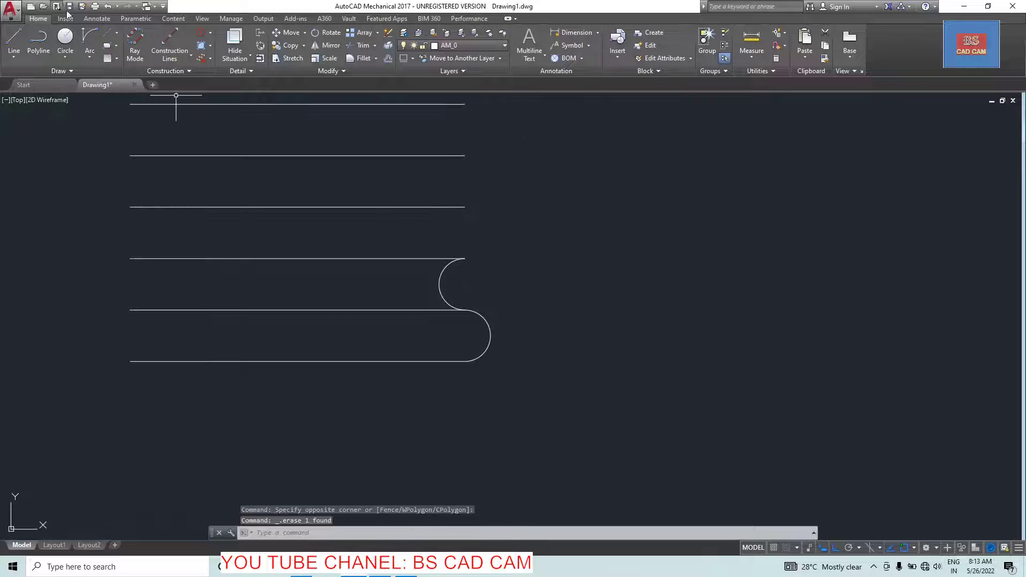
Join the next two line pairs with a right-bulging arc, then an inward-curving arc
click(92, 37)
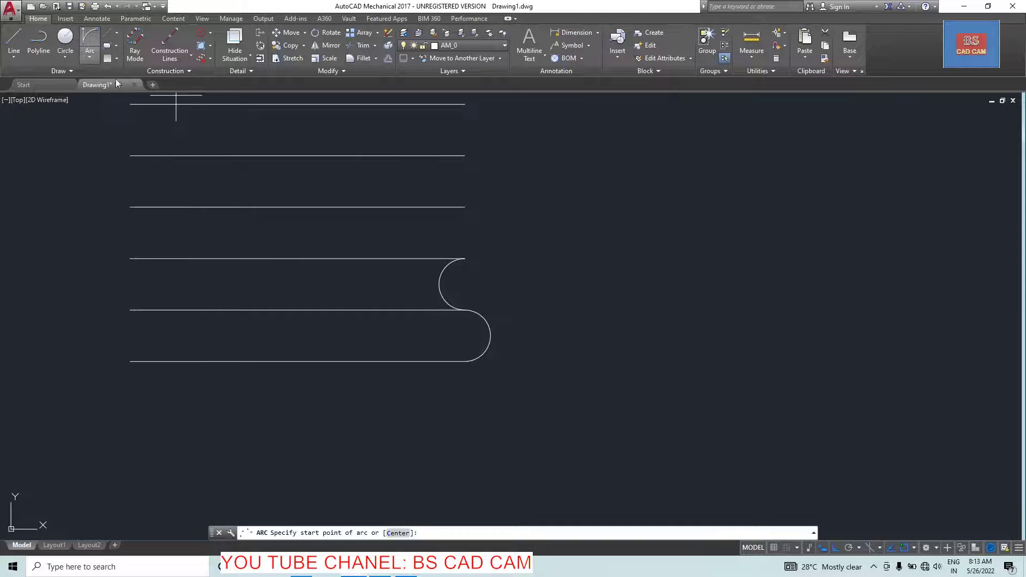
click(465, 258)
click(465, 207)
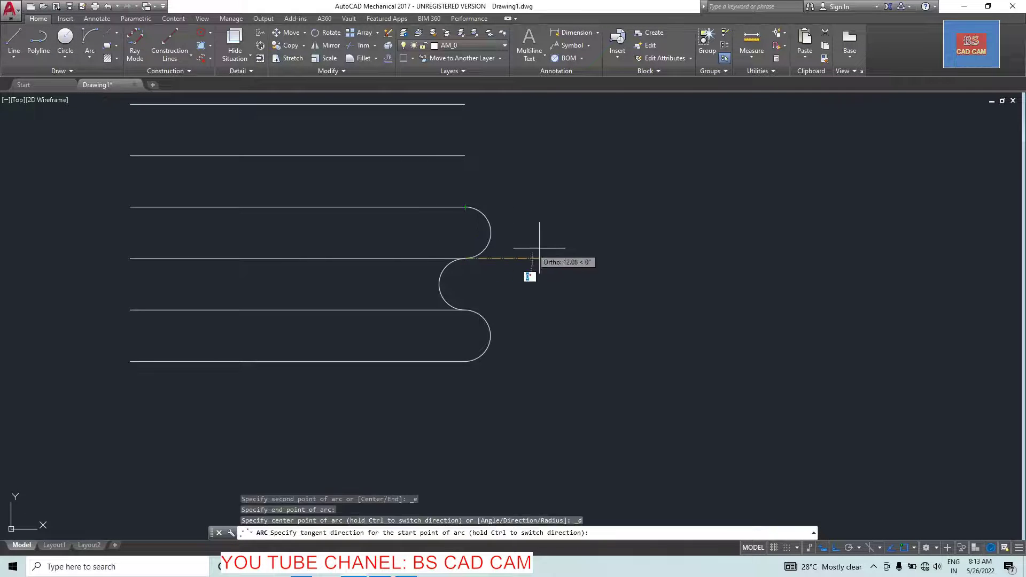
click(582, 247)
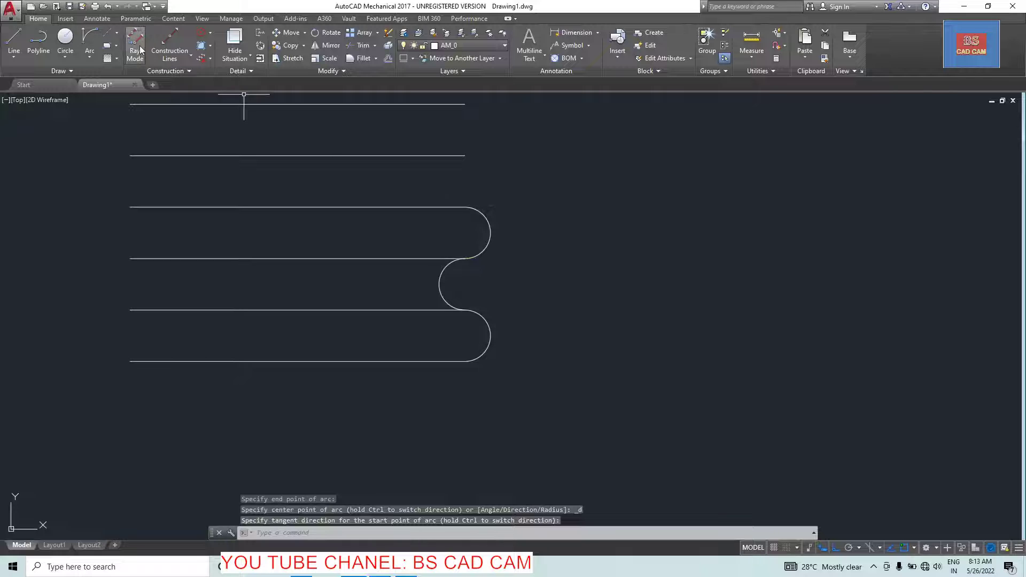
click(90, 39)
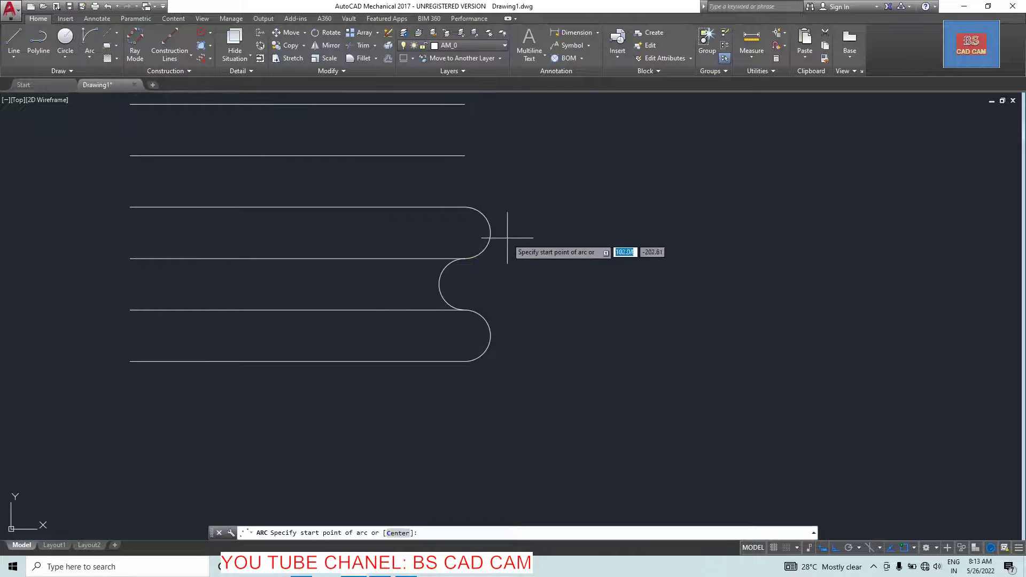
click(464, 207)
click(465, 156)
click(347, 191)
Close the top line pair with a final right-bulging Start, End, Direction arc
middle_drag(526, 187, 507, 321)
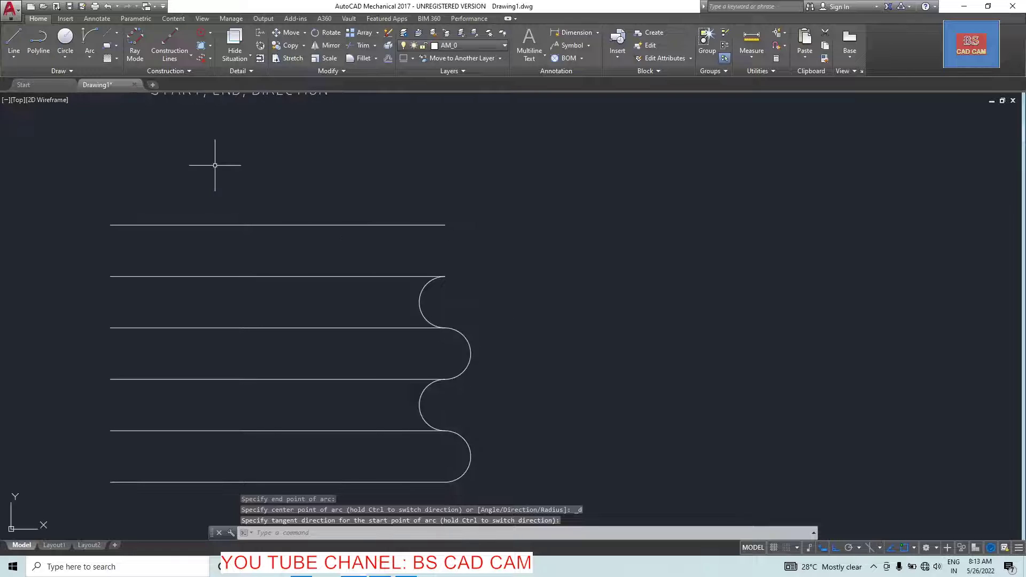
click(90, 38)
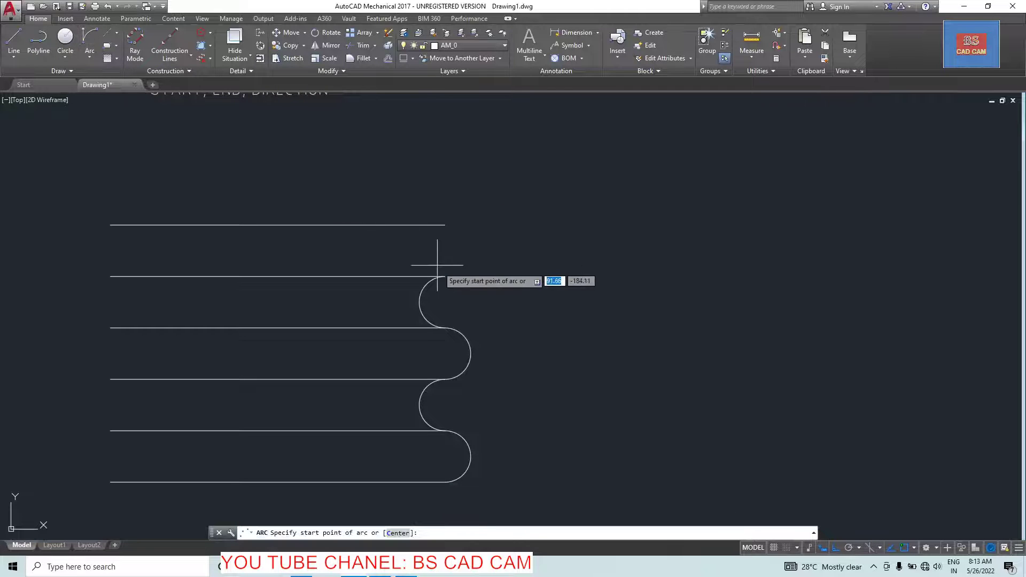
click(445, 276)
click(445, 225)
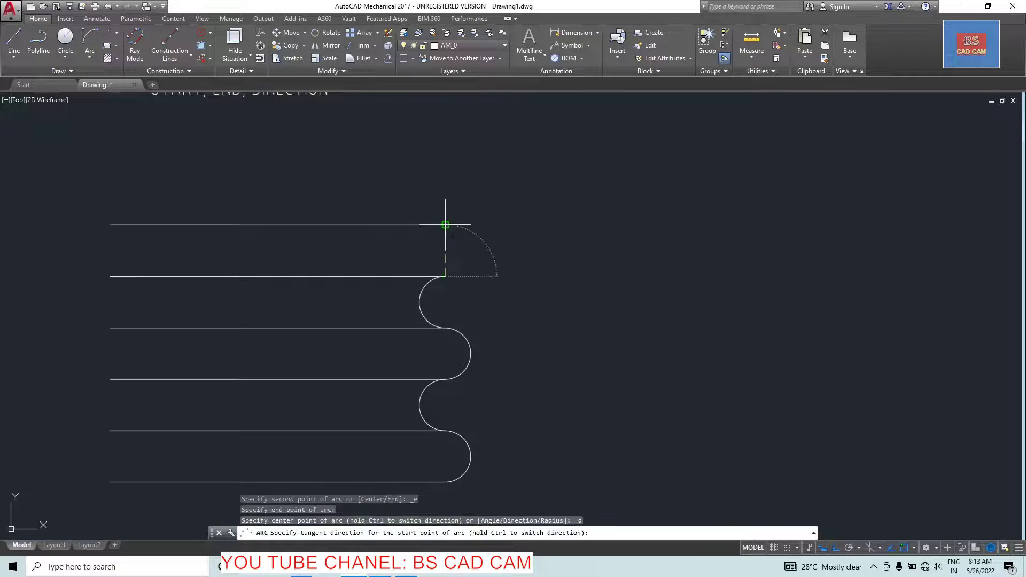
click(610, 266)
scroll(539, 214, down, 4)
scroll(442, 199, up, 2)
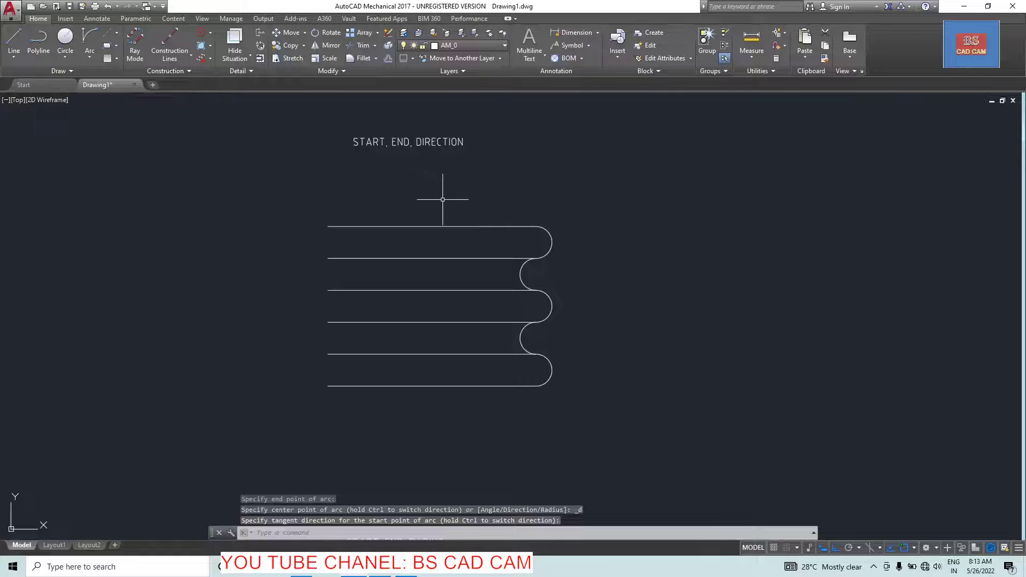
scroll(454, 181, down, 3)
scroll(447, 286, up, 4)
scroll(339, 275, up, 1)
Draw a 10-unit horizontal line and a 10-unit vertical line as a corner right of the examples
scroll(252, 284, up, 1)
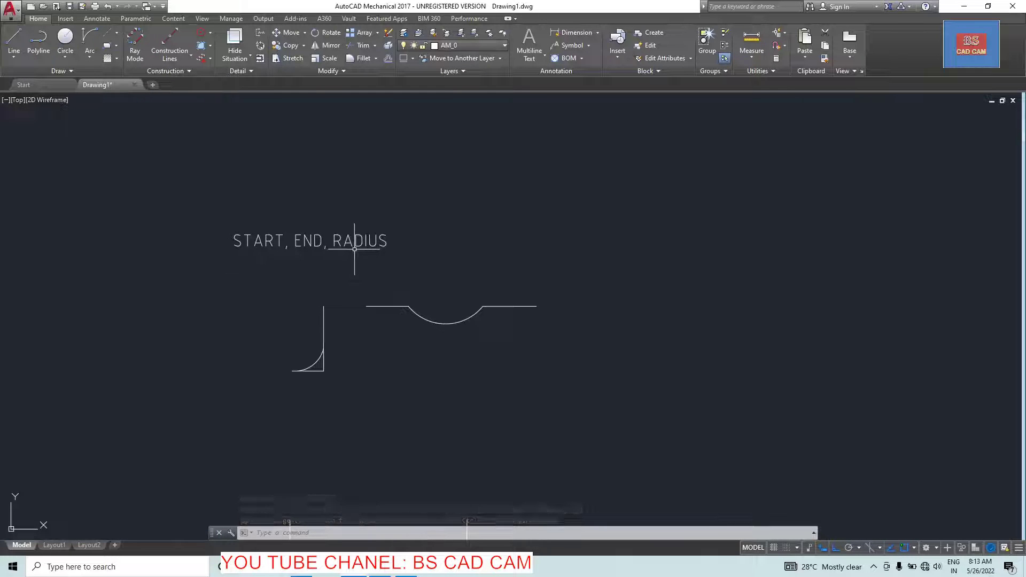
click(339, 339)
click(272, 401)
key(Escape)
key(Escape)
key(Escape)
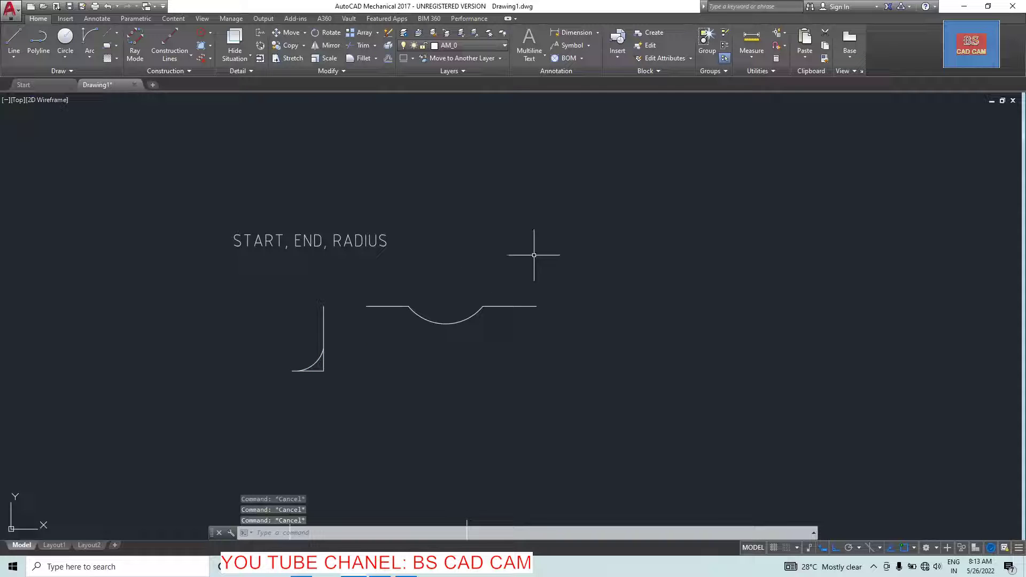
text(l)
key(Return)
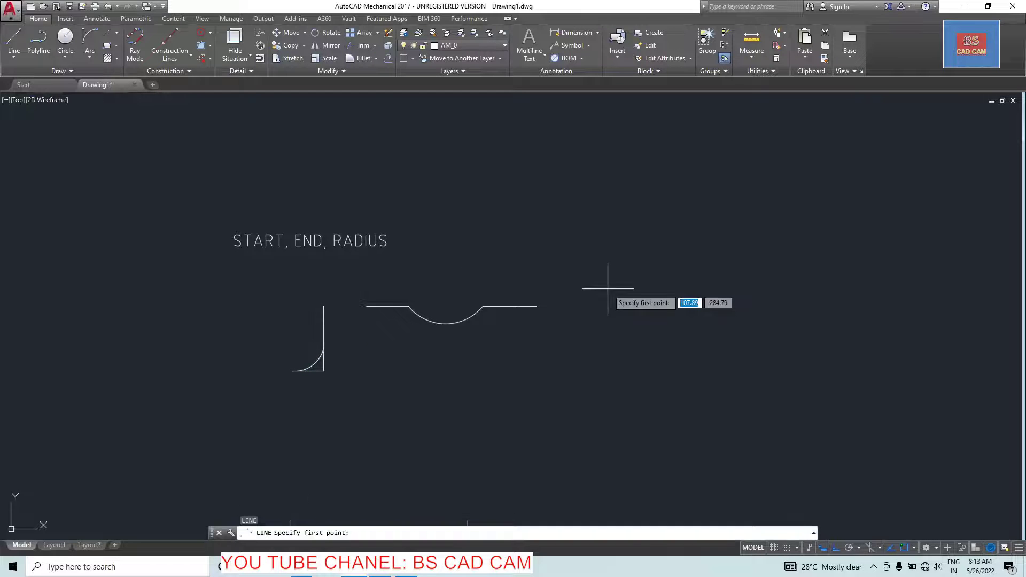
click(580, 289)
text(10)
key(Return)
text(10)
key(Return)
key(Escape)
scroll(614, 278, up, 2)
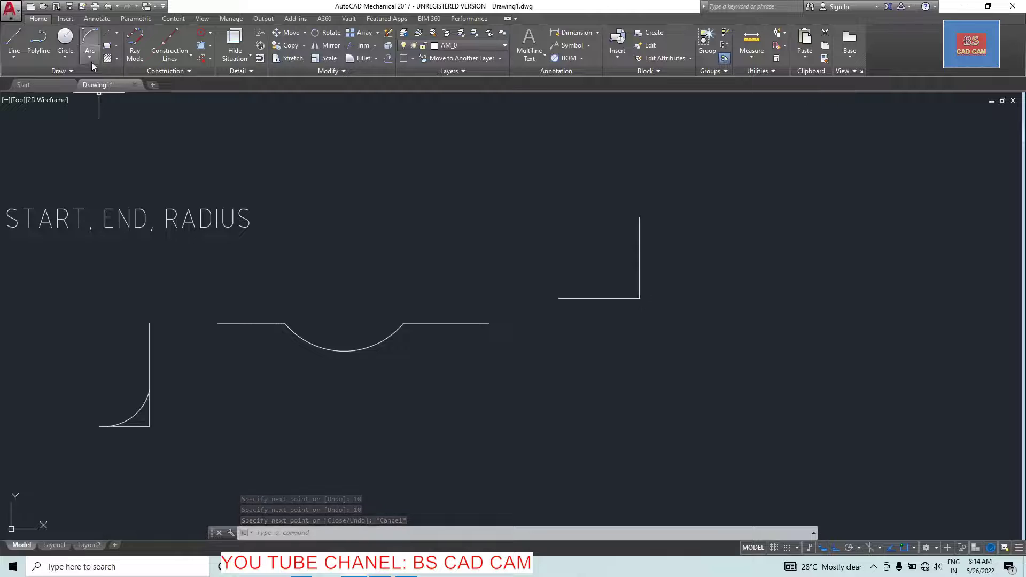
click(90, 59)
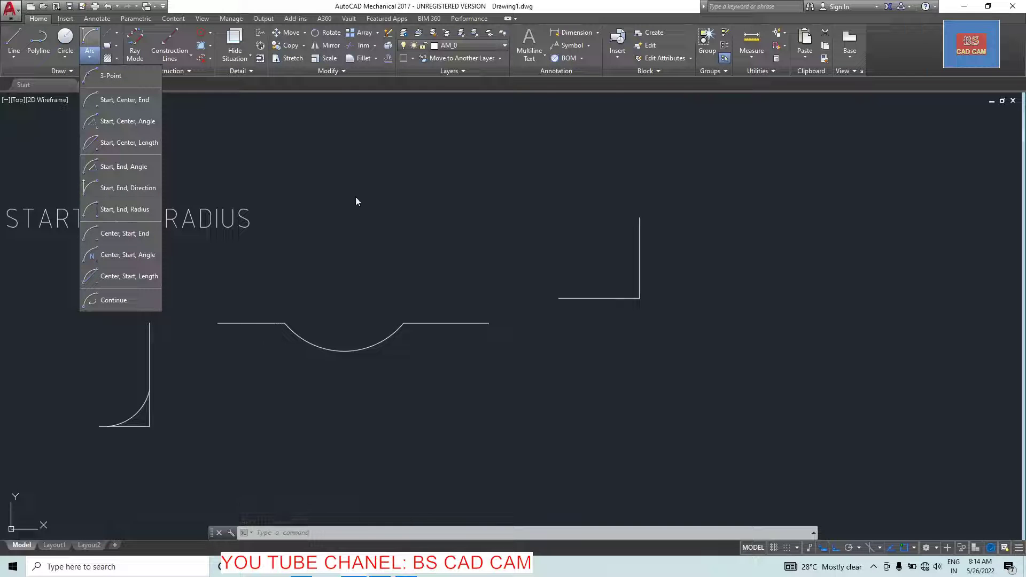
click(115, 209)
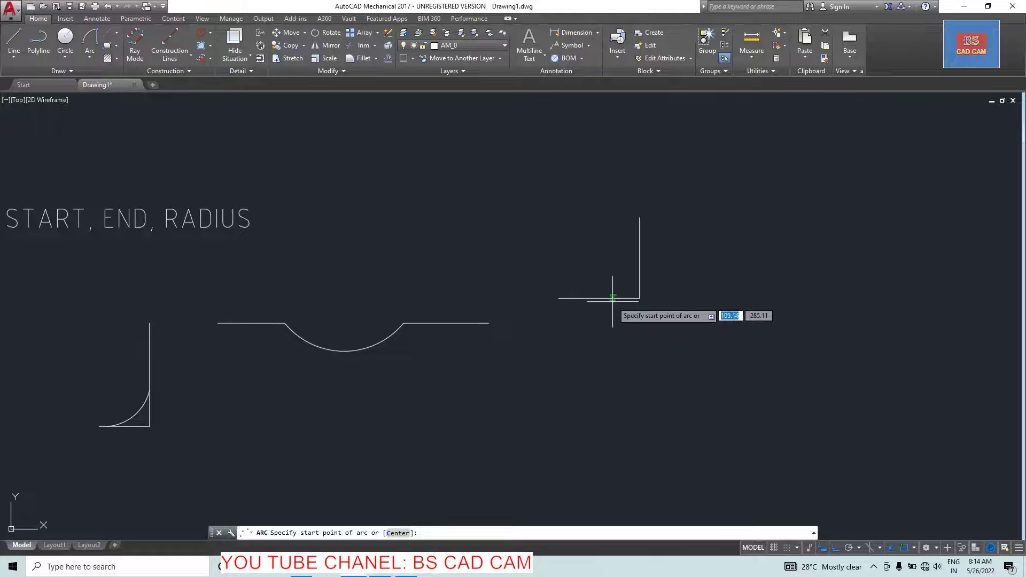
click(559, 295)
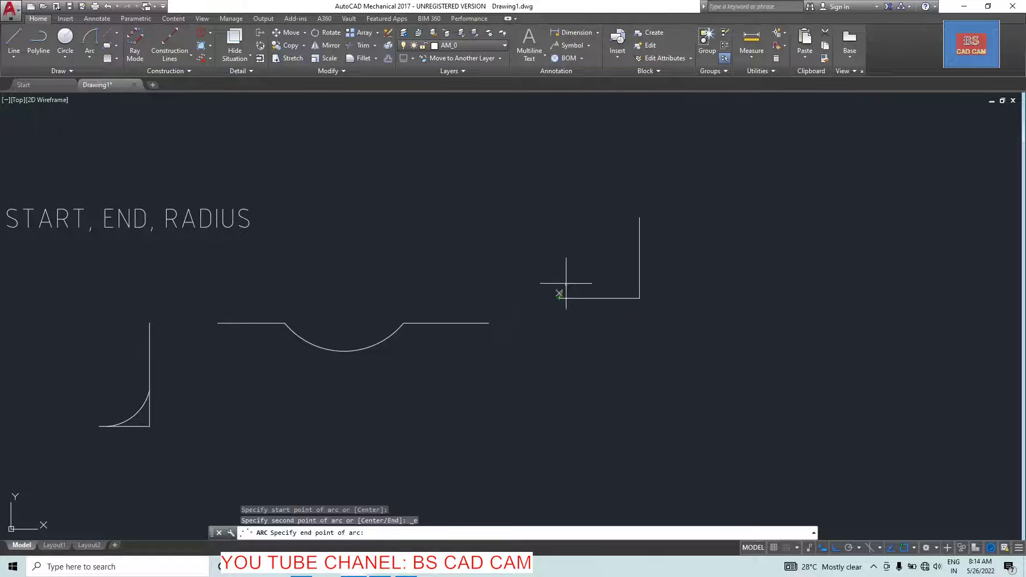
click(638, 216)
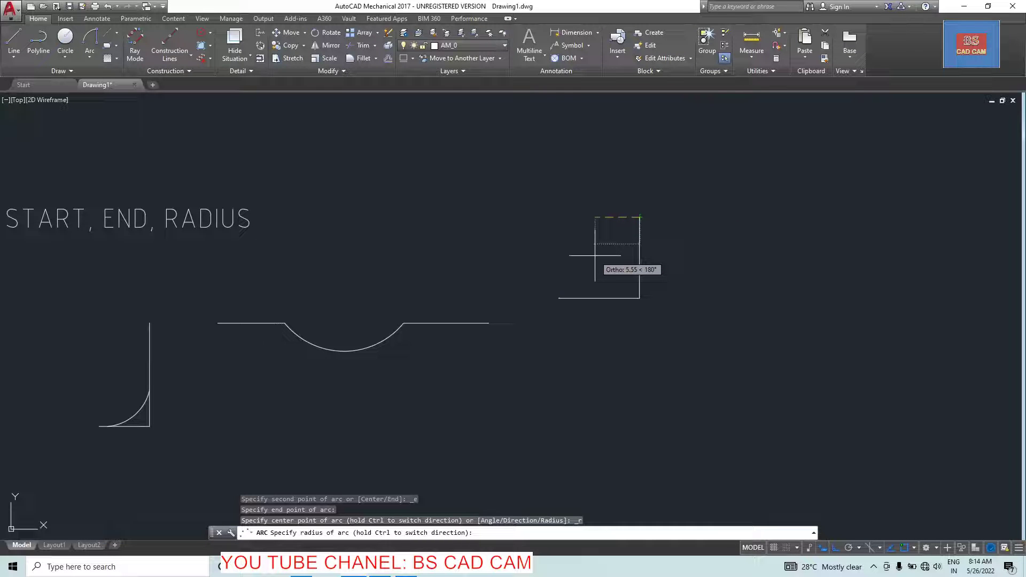
text(20)
key(Return)
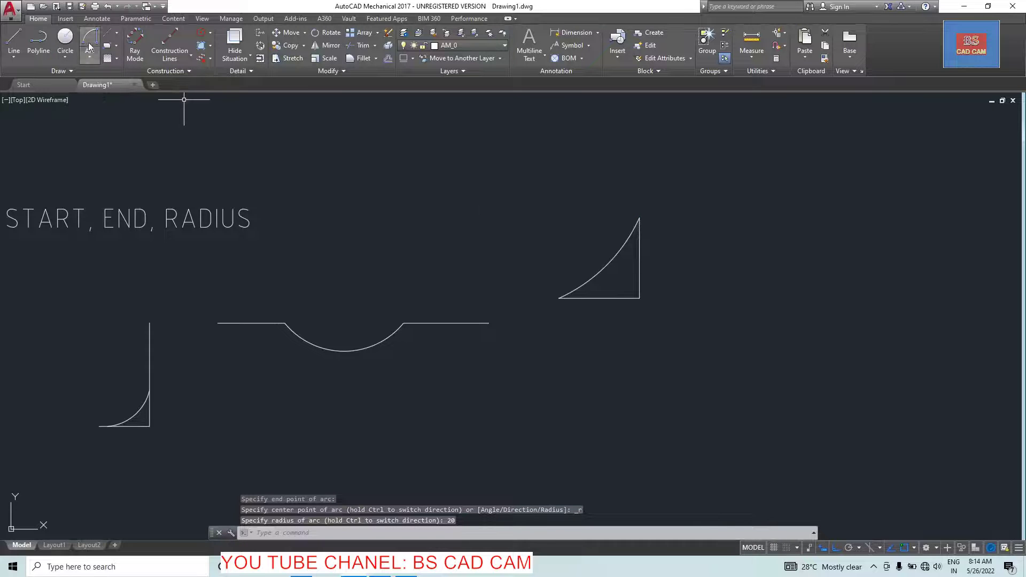
click(104, 20)
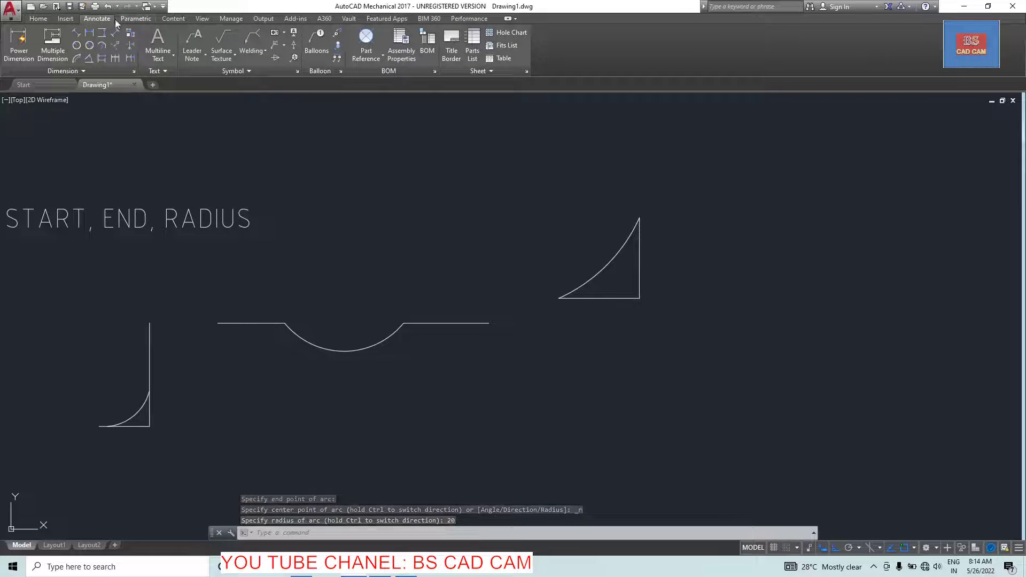
click(88, 59)
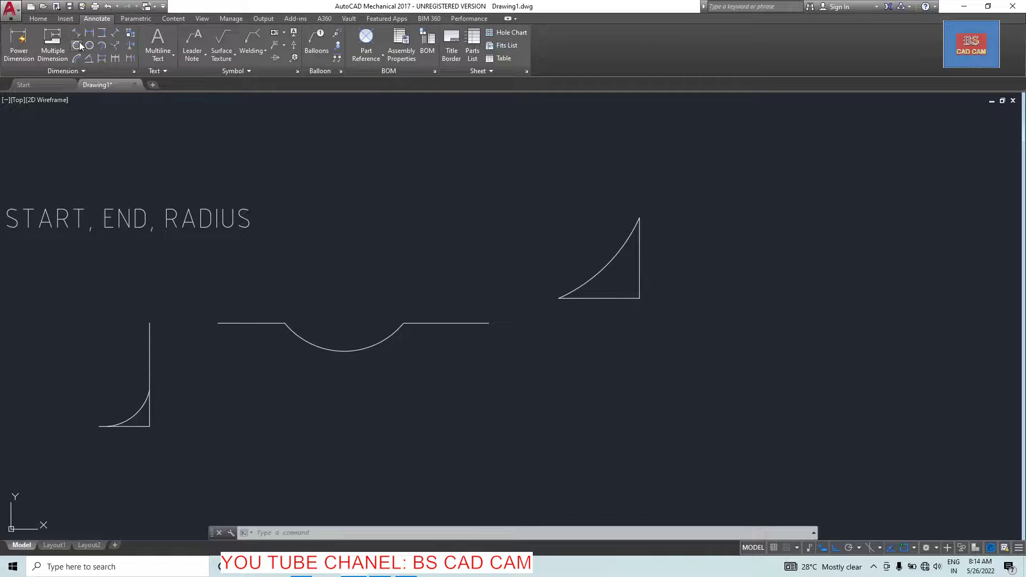
click(617, 255)
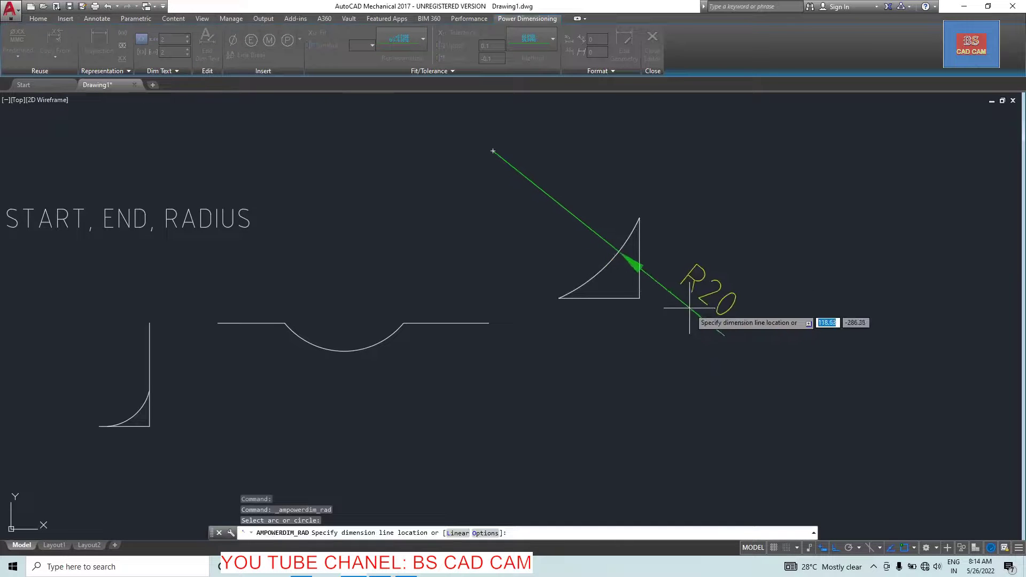
click(716, 332)
key(Escape)
key(Escape)
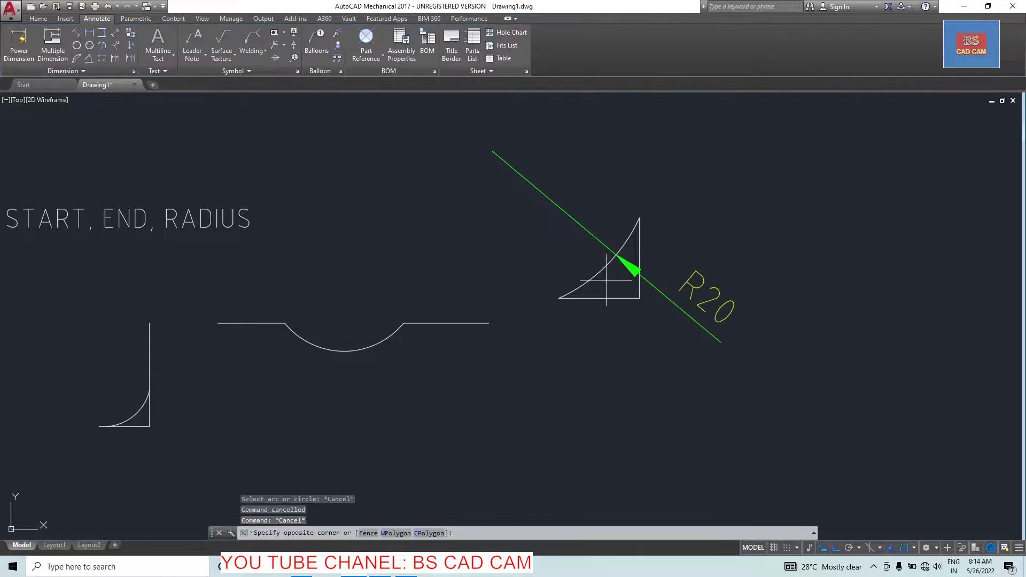
drag(694, 305, 572, 252)
key(Delete)
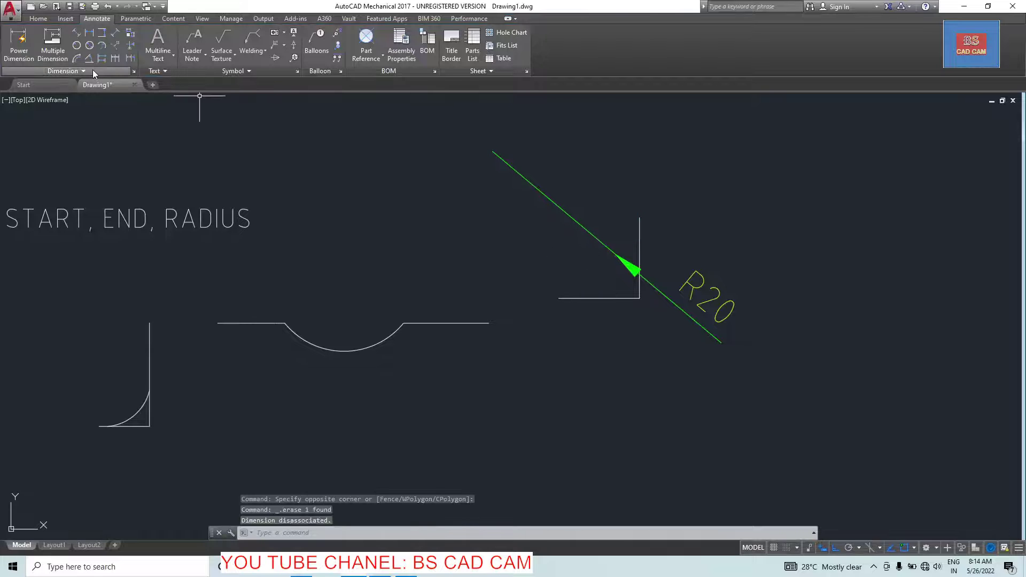
key(Escape)
drag(532, 158, 494, 220)
key(Delete)
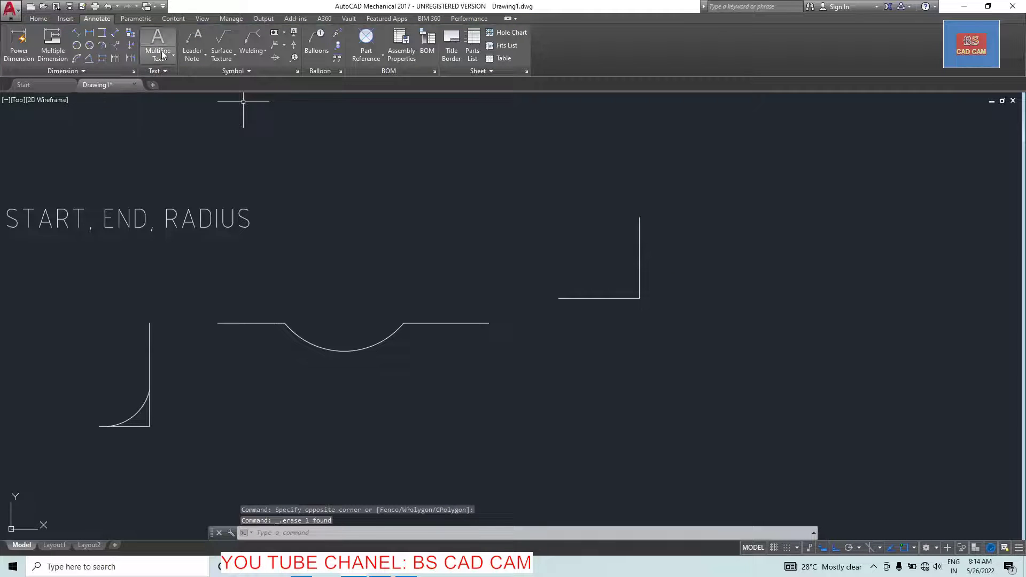
click(38, 19)
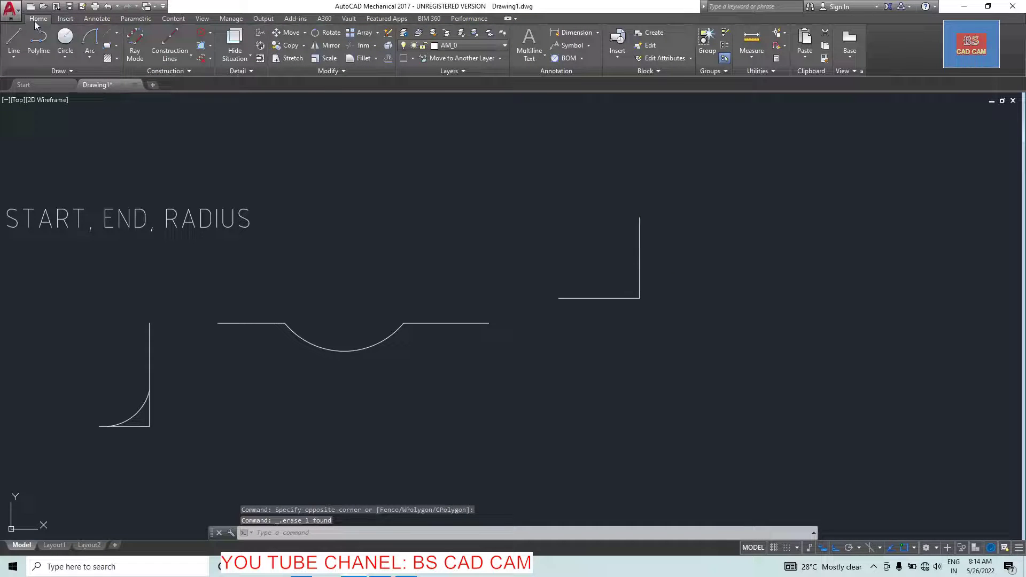
click(94, 61)
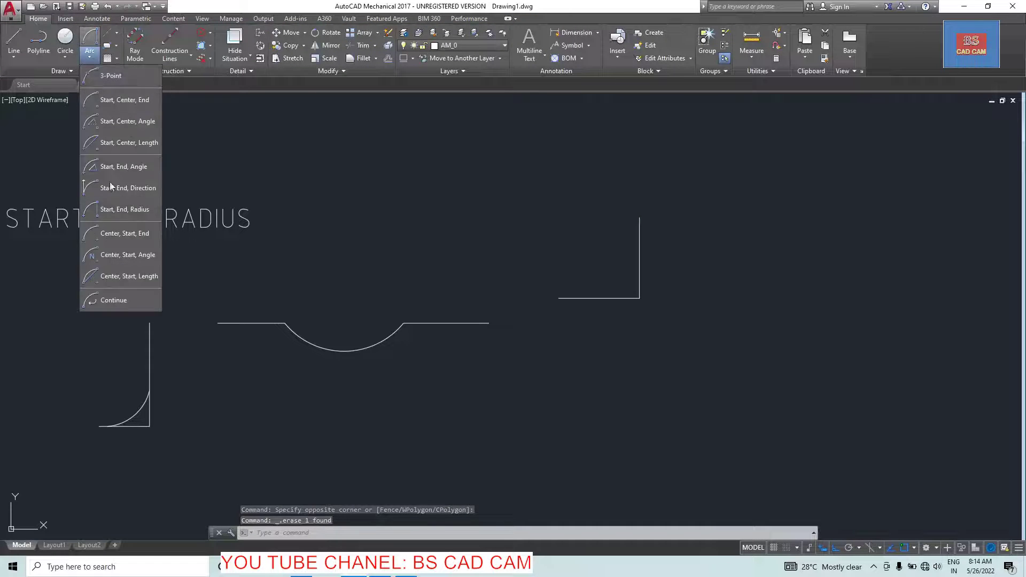
click(133, 211)
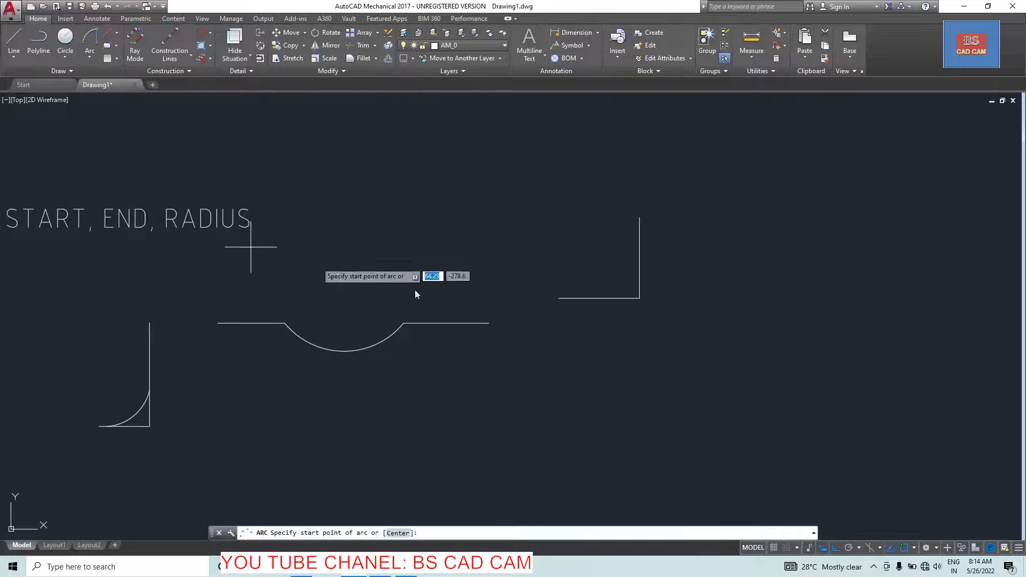
click(559, 297)
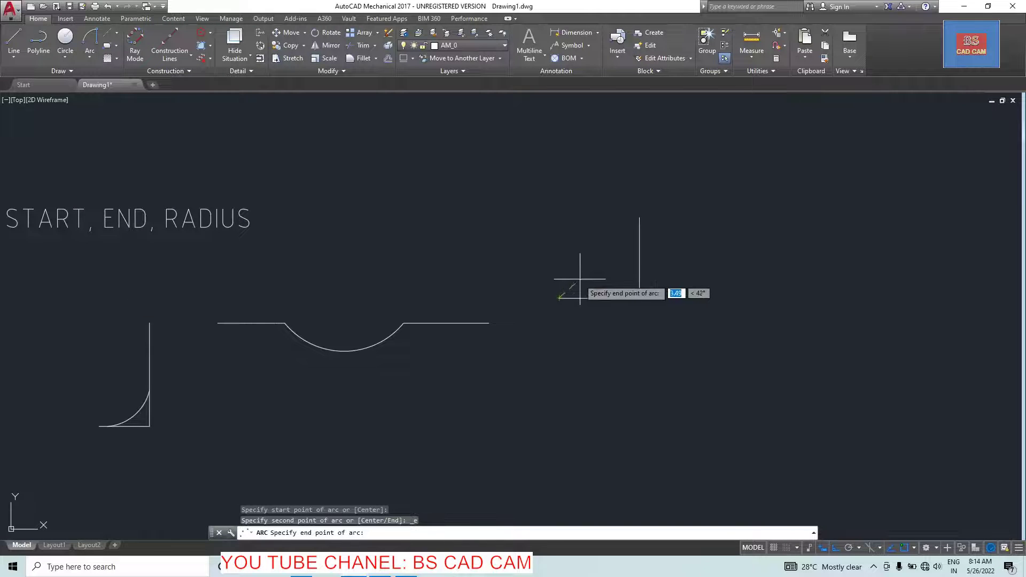
click(639, 217)
text(40)
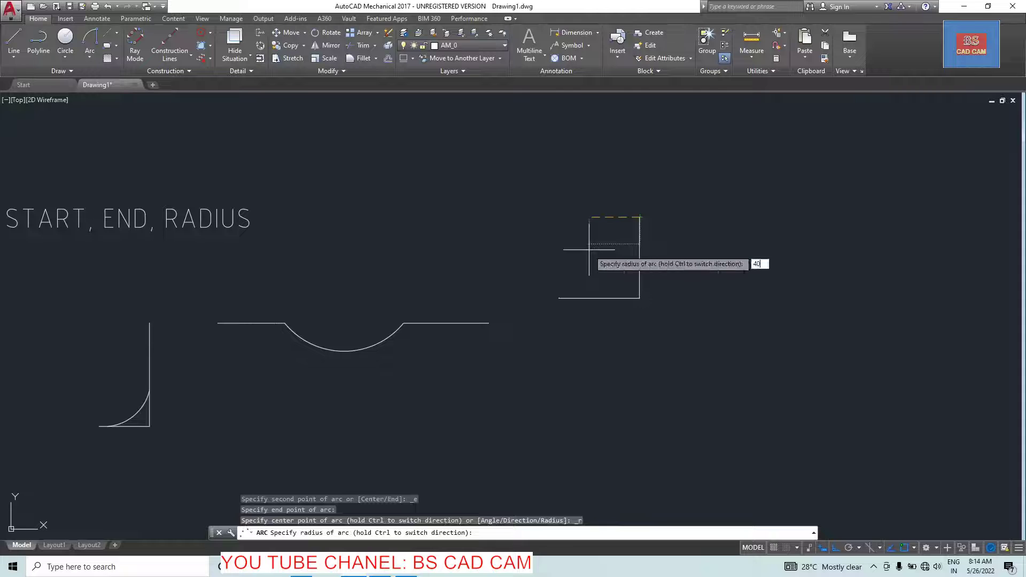
key(Return)
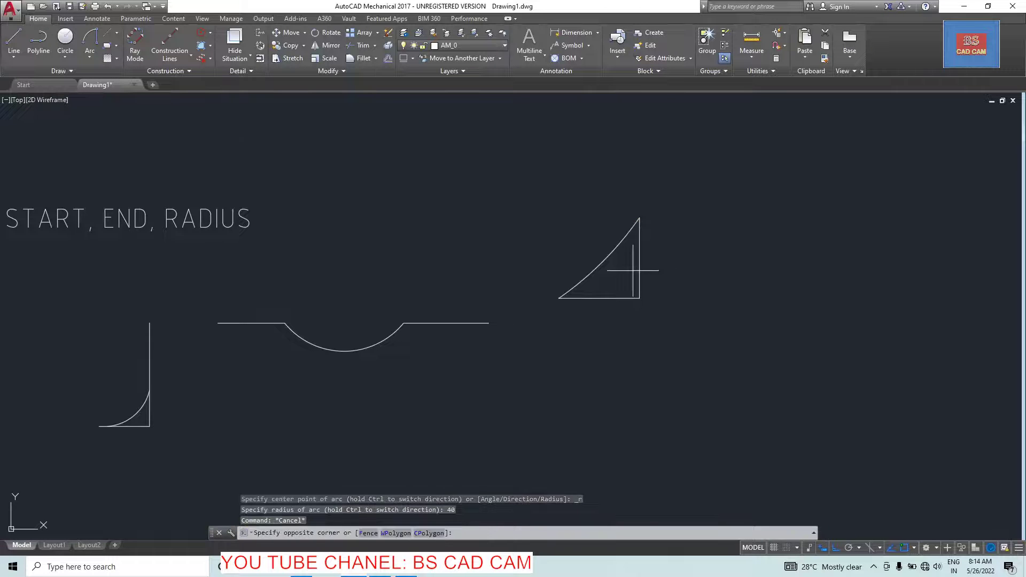
key(Escape)
key(Escape)
key(Escape)
click(96, 19)
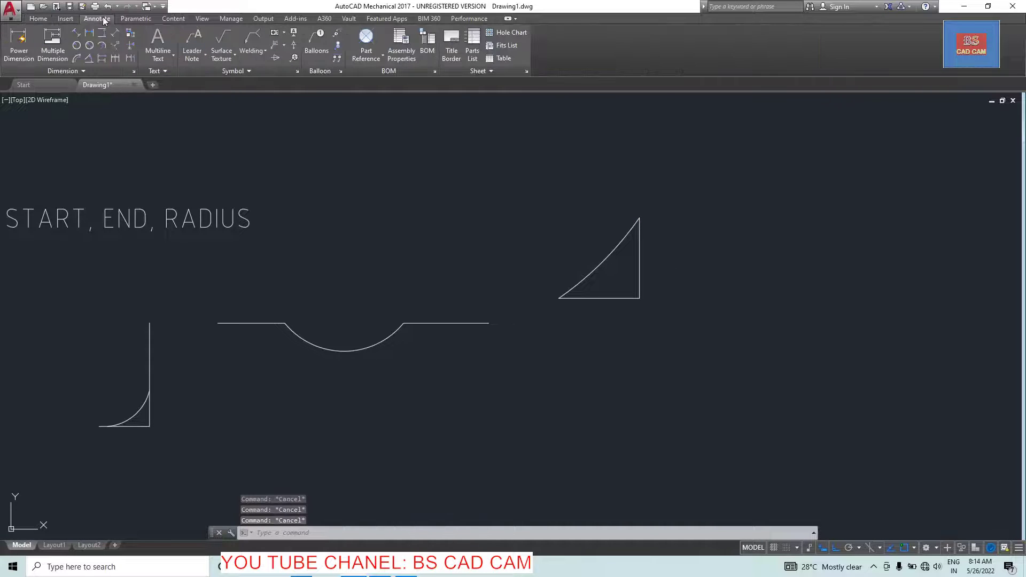
click(81, 49)
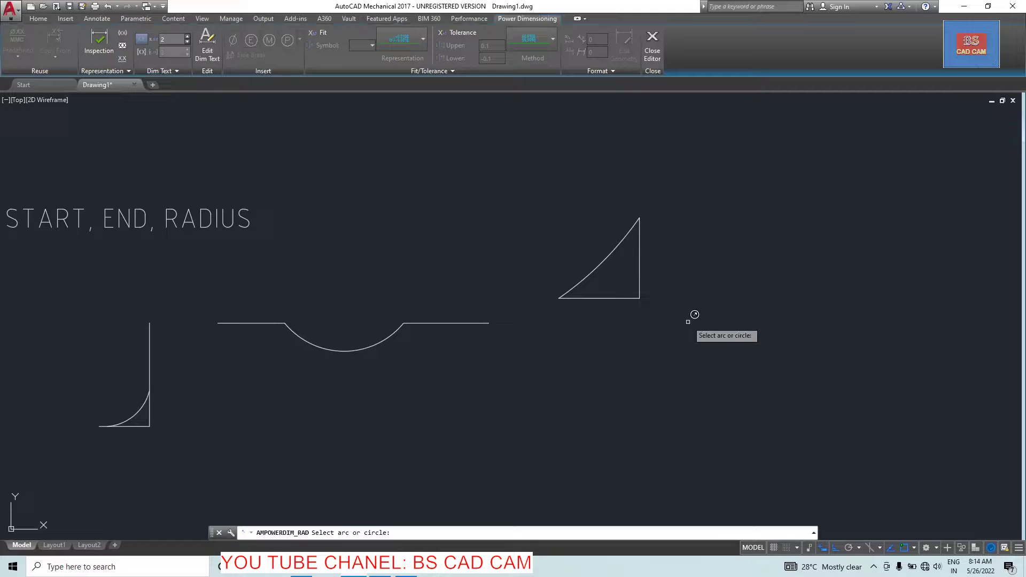
click(607, 260)
key(Escape)
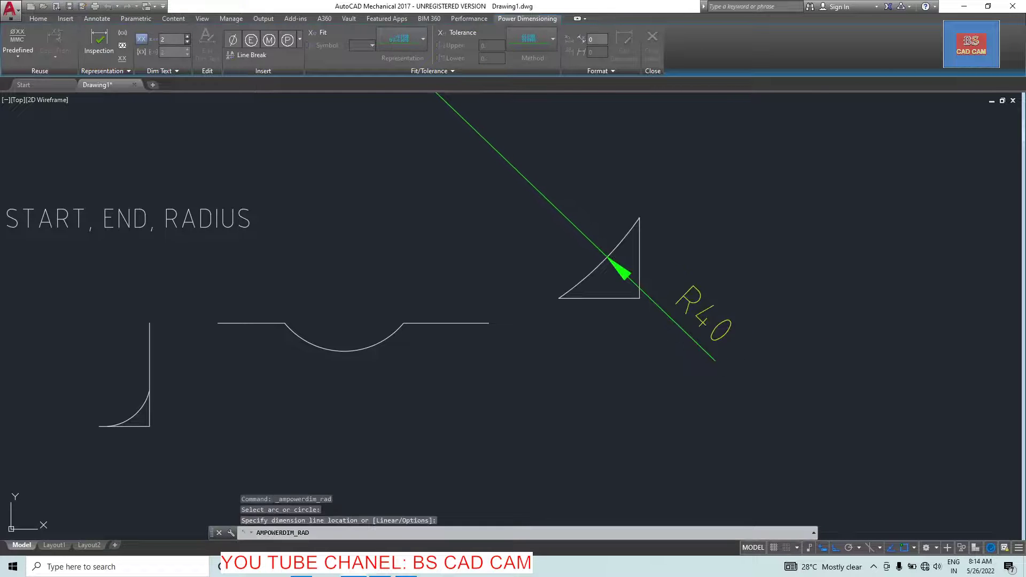
click(608, 251)
click(565, 269)
key(Delete)
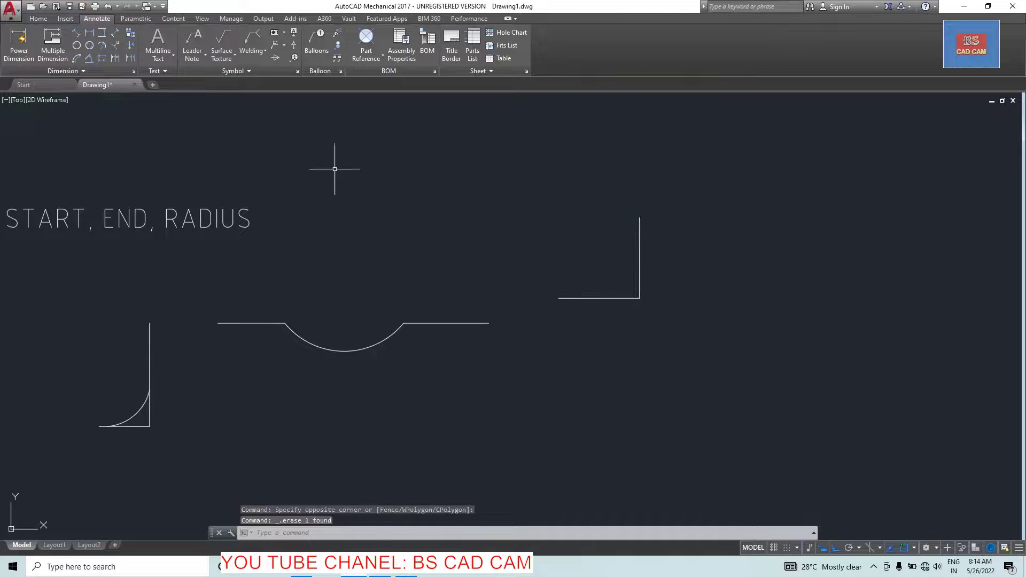
click(42, 20)
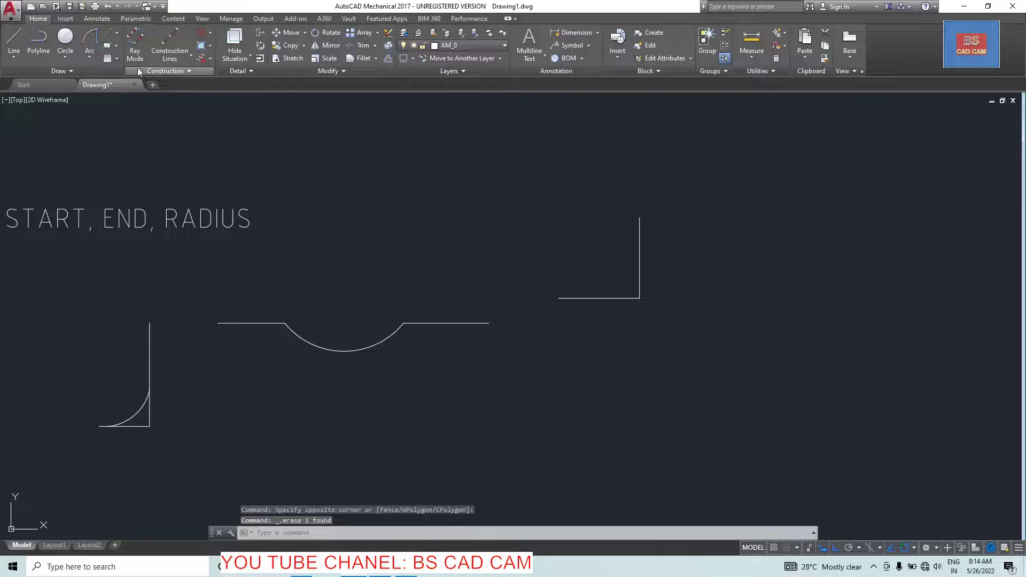
Draw a radius-10 Start, End, Radius arc from the horizontal line's left end to the vertical top
click(99, 52)
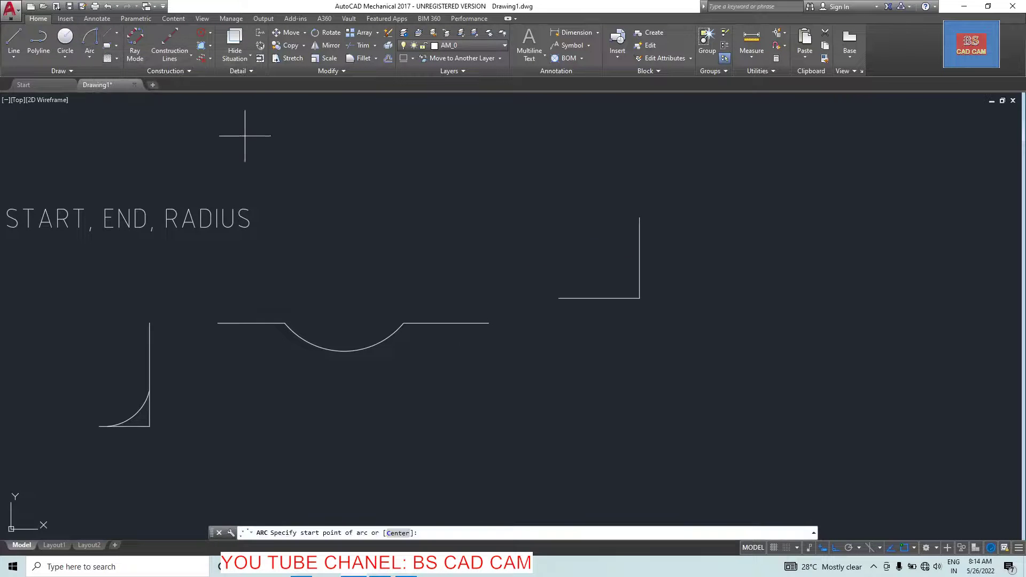
click(558, 297)
click(639, 217)
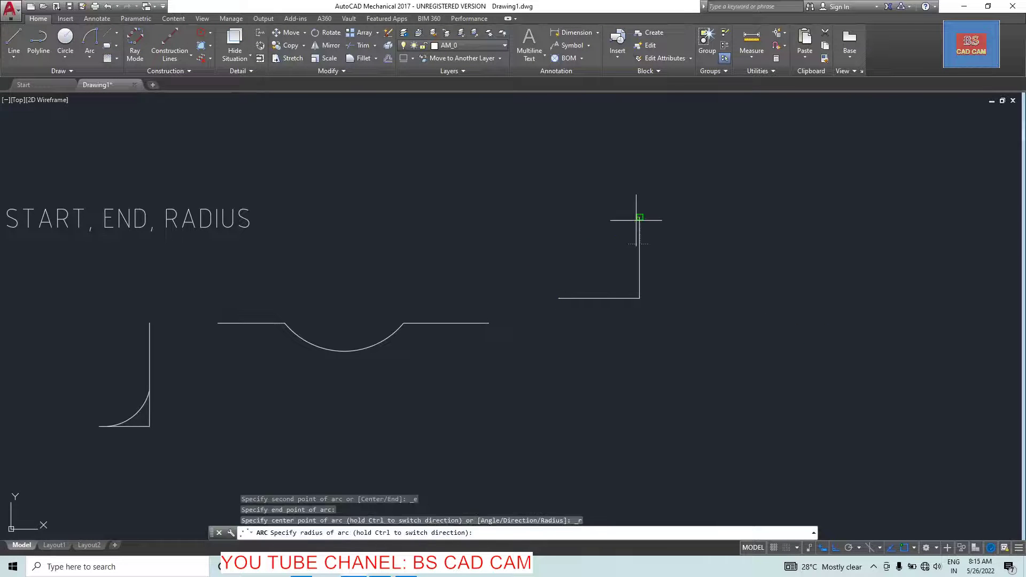
text(10)
key(Return)
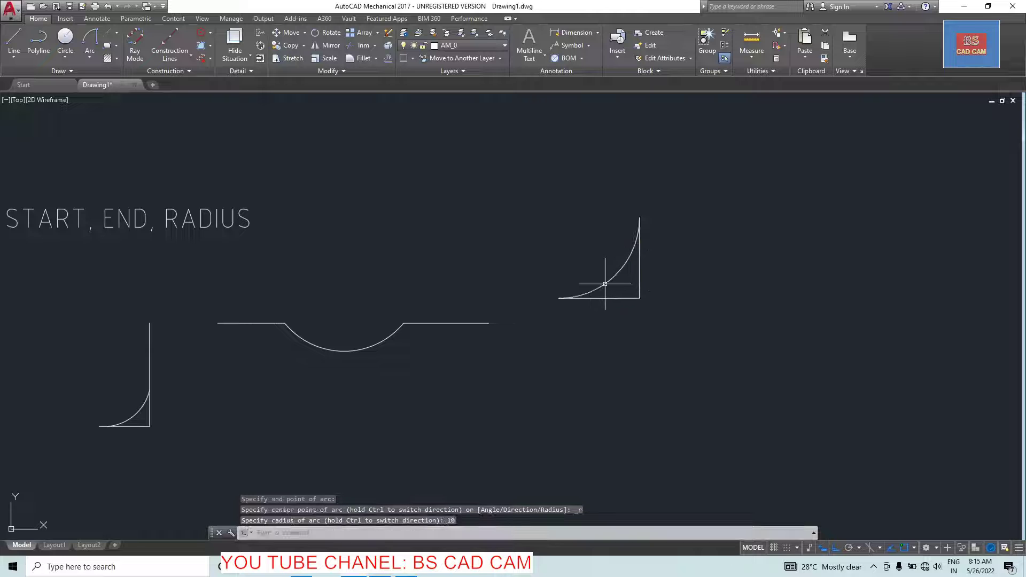
click(97, 18)
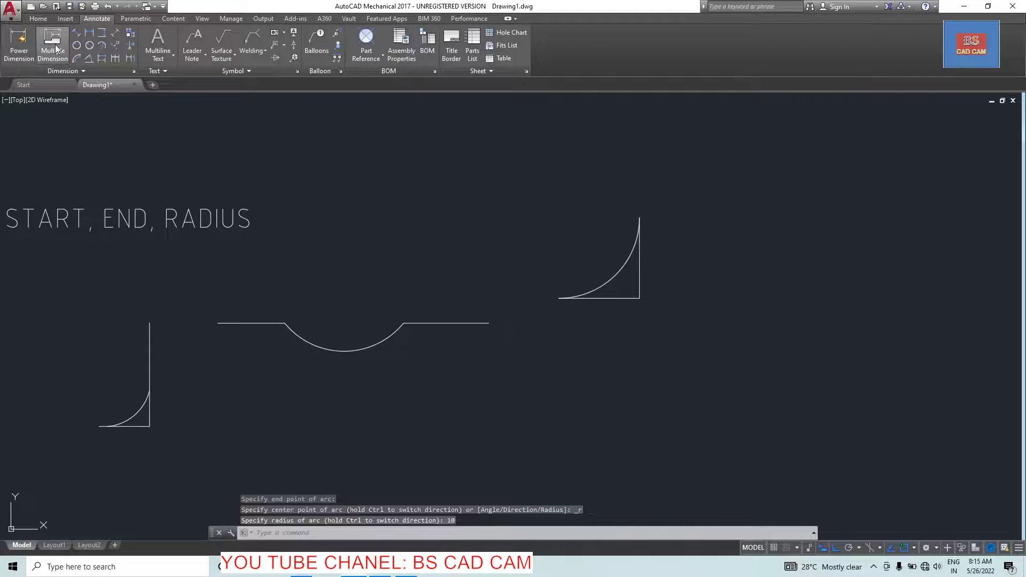
click(613, 279)
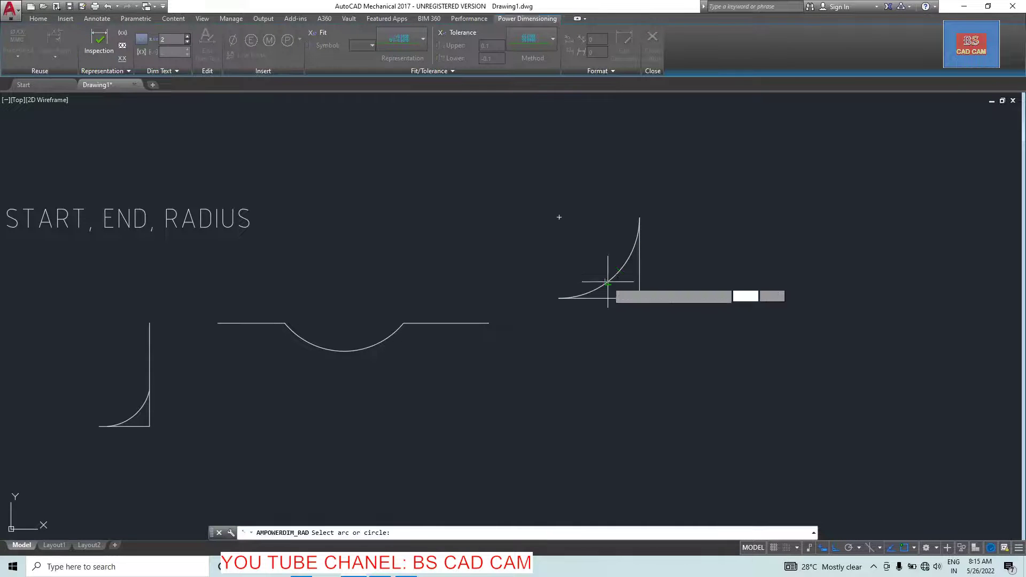
key(Escape)
scroll(579, 228, down, 8)
Pan to the START, CENTER, END group and select its right sample
scroll(488, 213, up, 2)
scroll(497, 241, down, 4)
scroll(506, 264, down, 2)
mouse_move(506, 264)
middle_down()
mouse_move(475, 445)
mouse_move(470, 413)
middle_up()
scroll(448, 233, up, 6)
scroll(498, 215, up, 2)
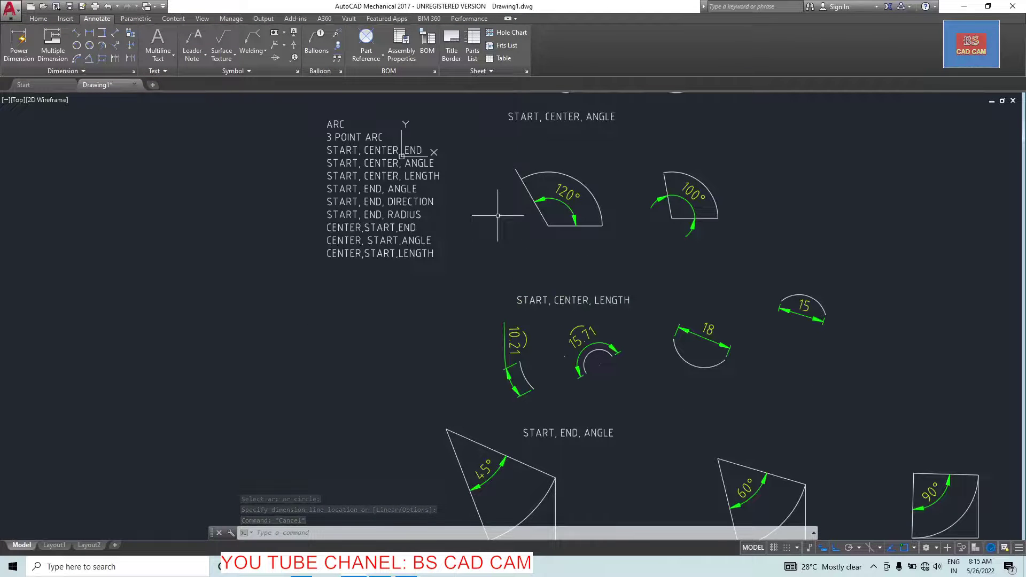
middle_drag(578, 256, 418, 358)
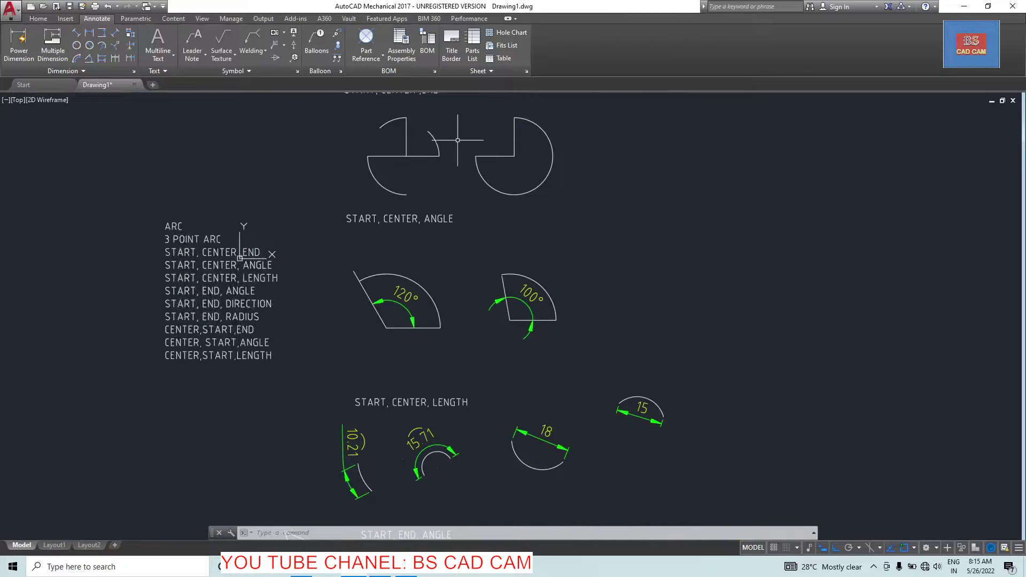
click(595, 116)
click(481, 195)
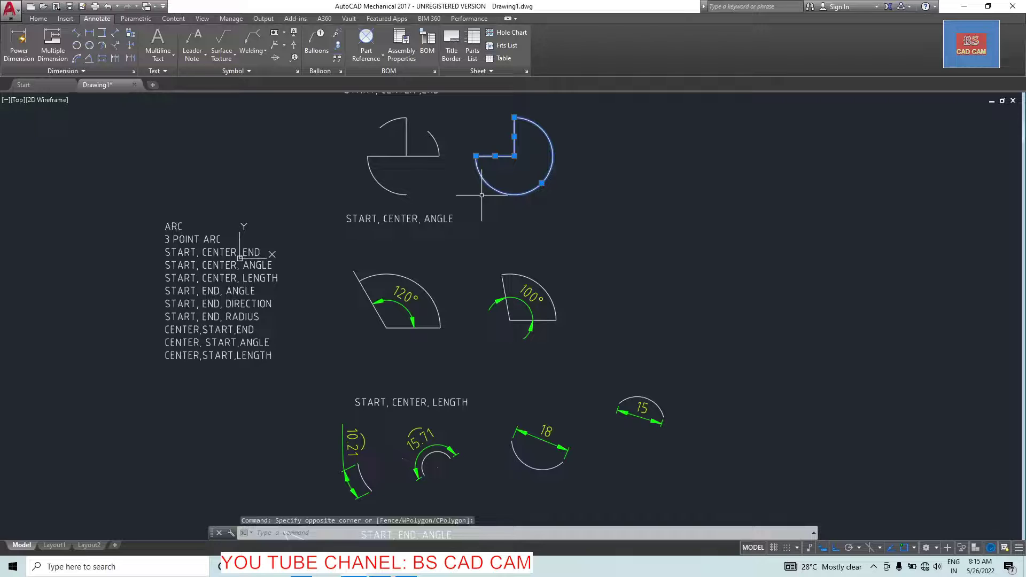
Copy the sample, paste it further right, and erase the pasted copy's arc
key(ctrl+c)
click(741, 159)
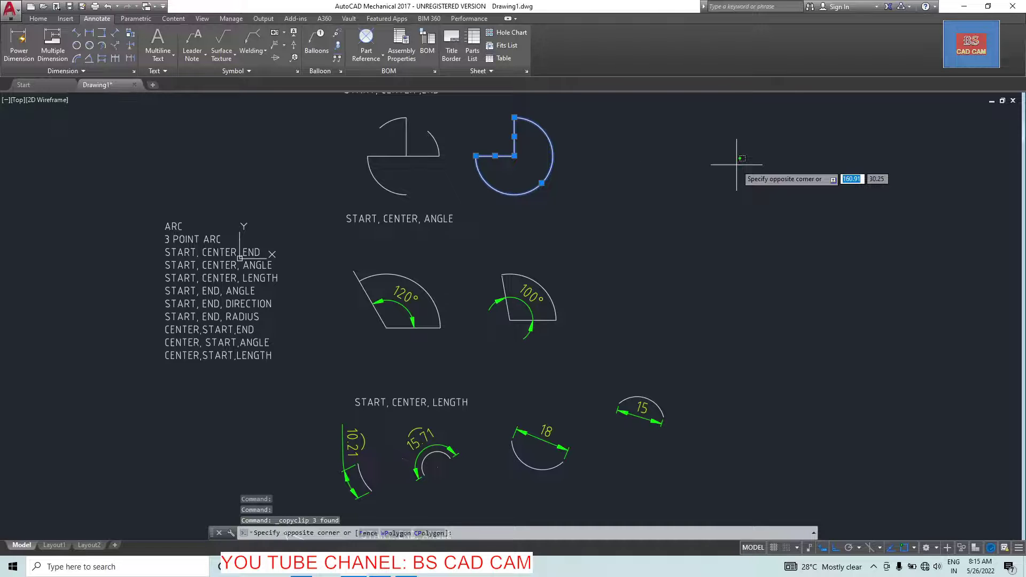
key(ctrl+v)
click(767, 184)
click(895, 156)
click(828, 178)
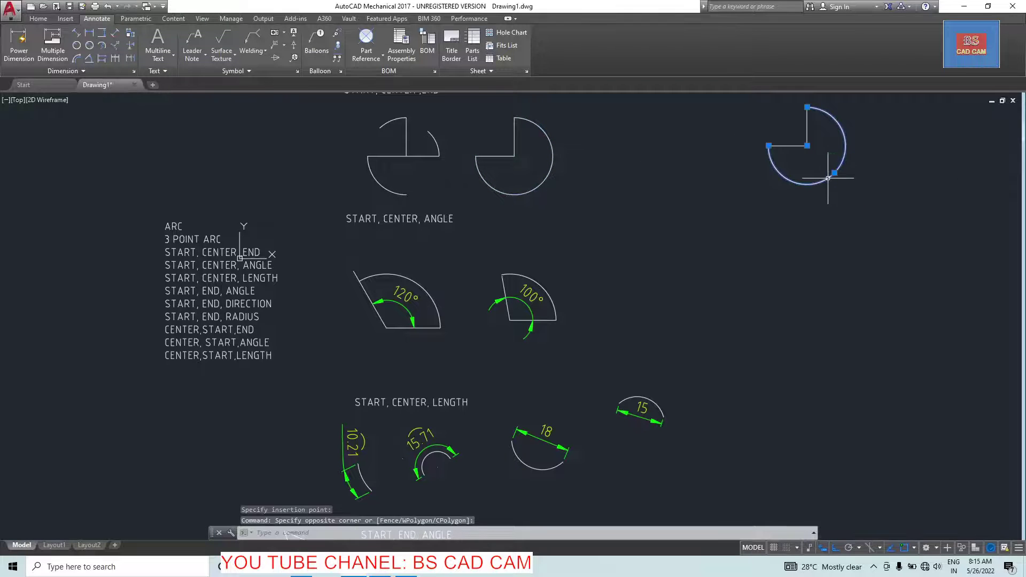
key(Delete)
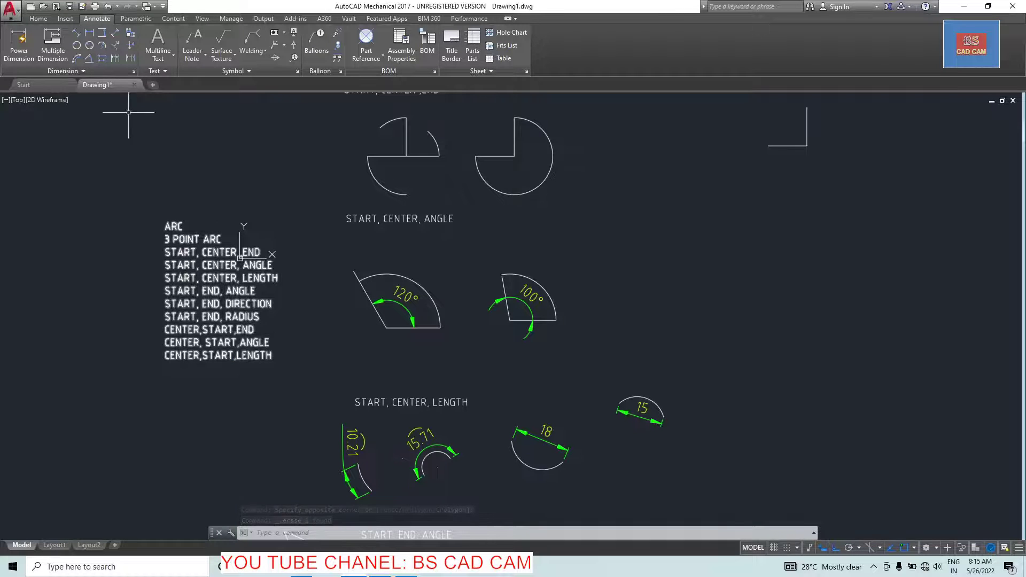
Draw a Center, Start, End quarter arc at the corner, then erase it as wrong
click(66, 18)
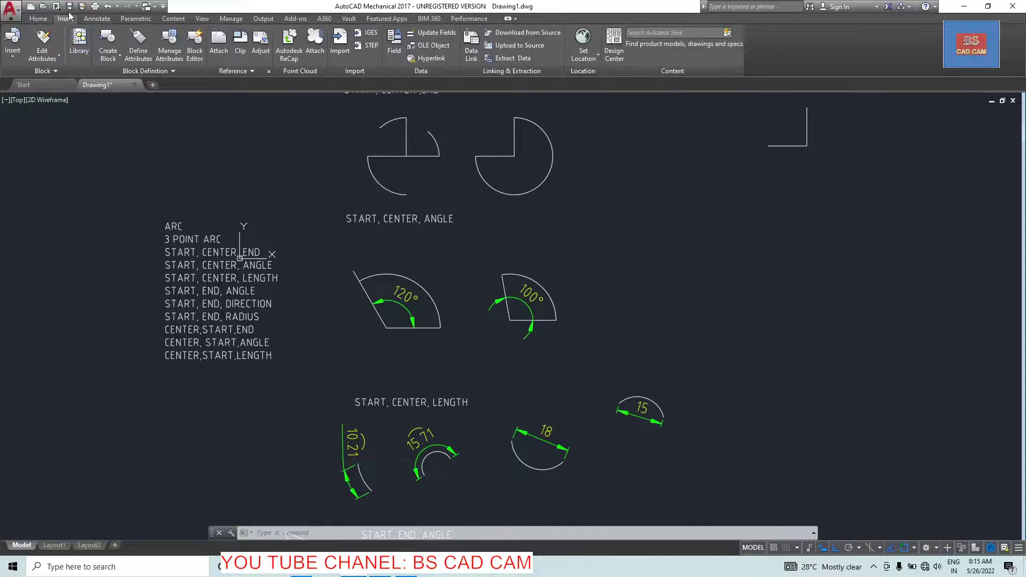
click(30, 19)
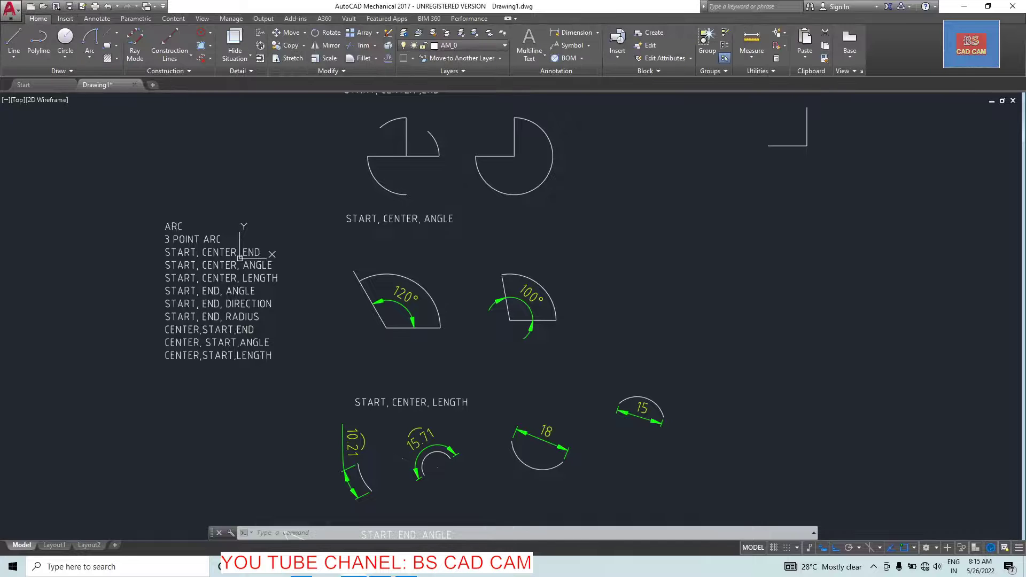
click(90, 55)
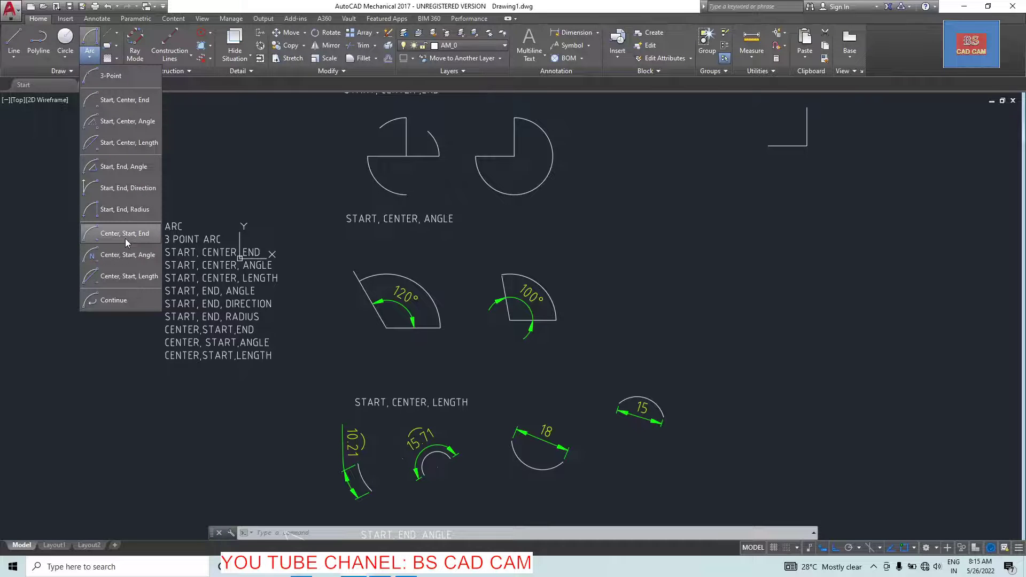
click(126, 239)
click(806, 145)
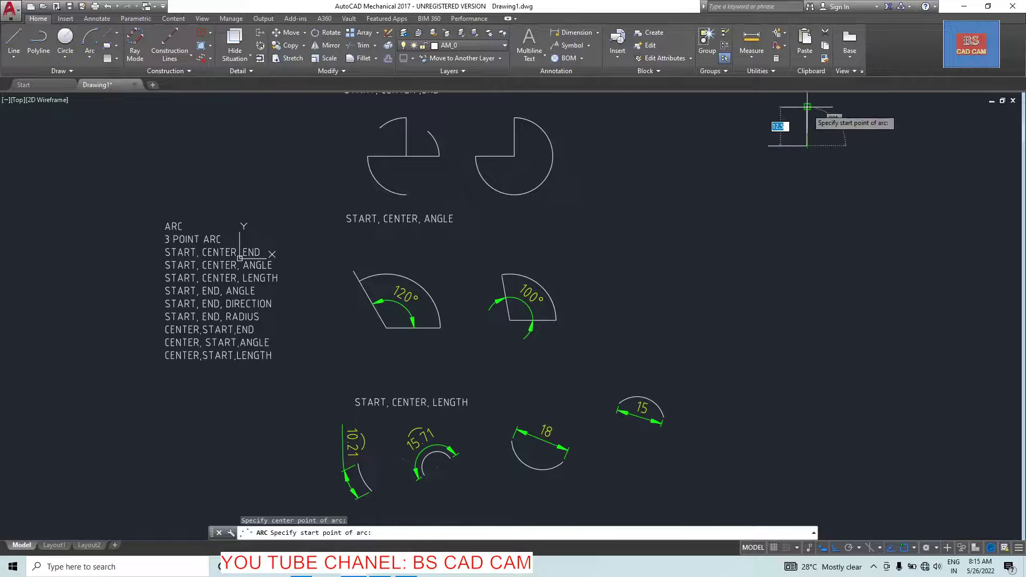
click(807, 106)
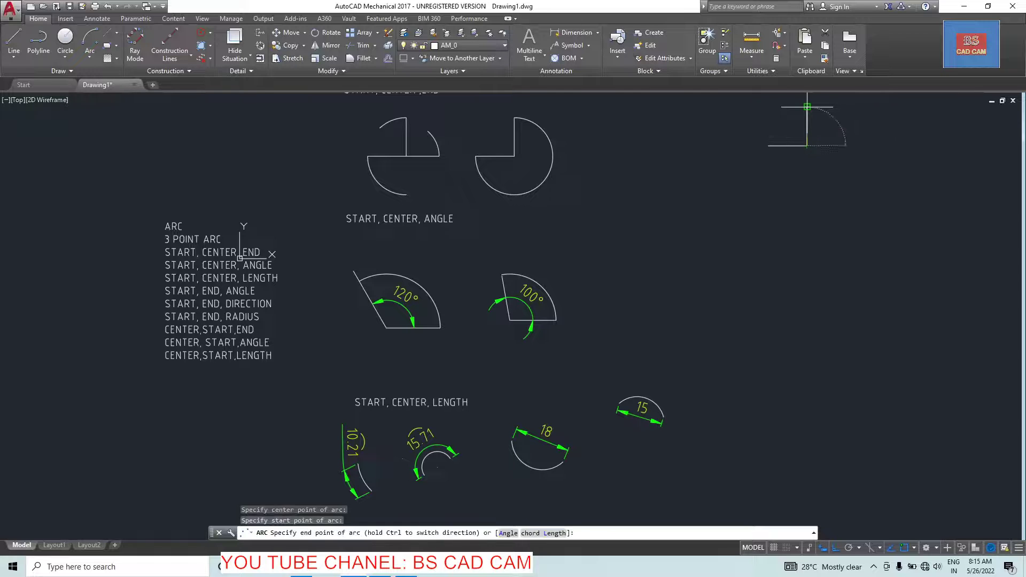
click(773, 144)
click(831, 159)
click(731, 129)
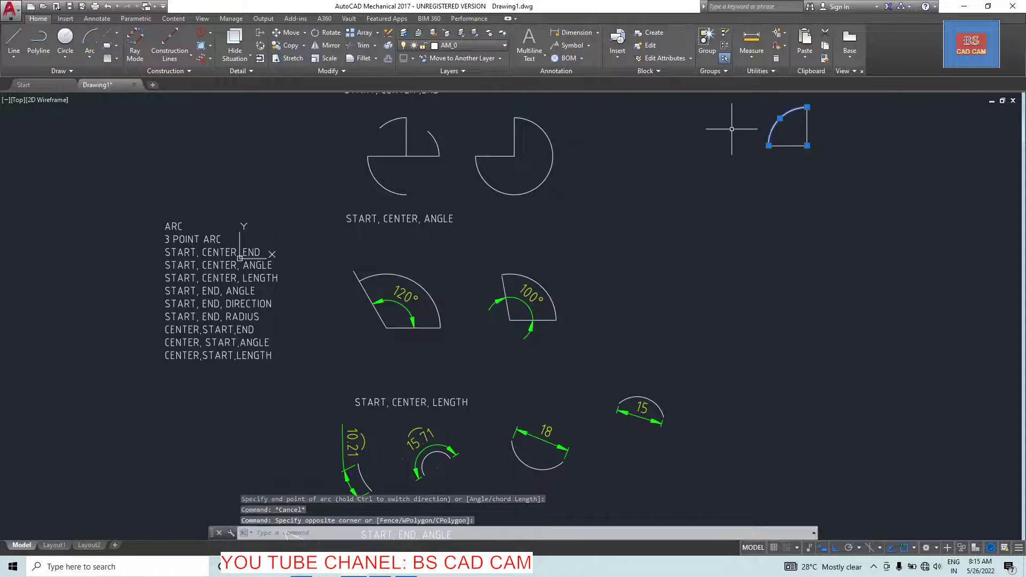
key(Delete)
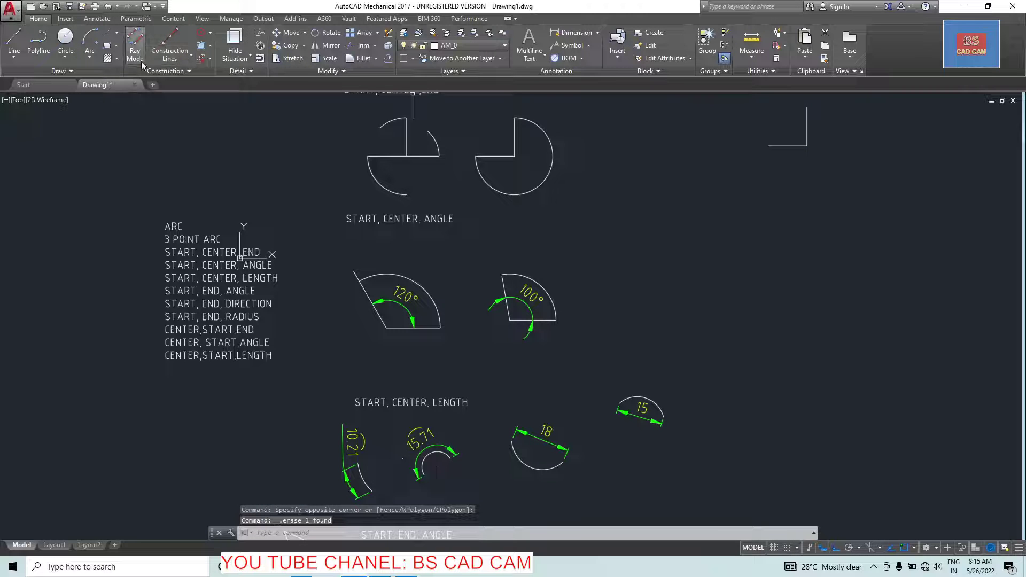
Draw a corner-centred three-quarter arc from the horizontal line's left end to the vertical line's top
click(92, 56)
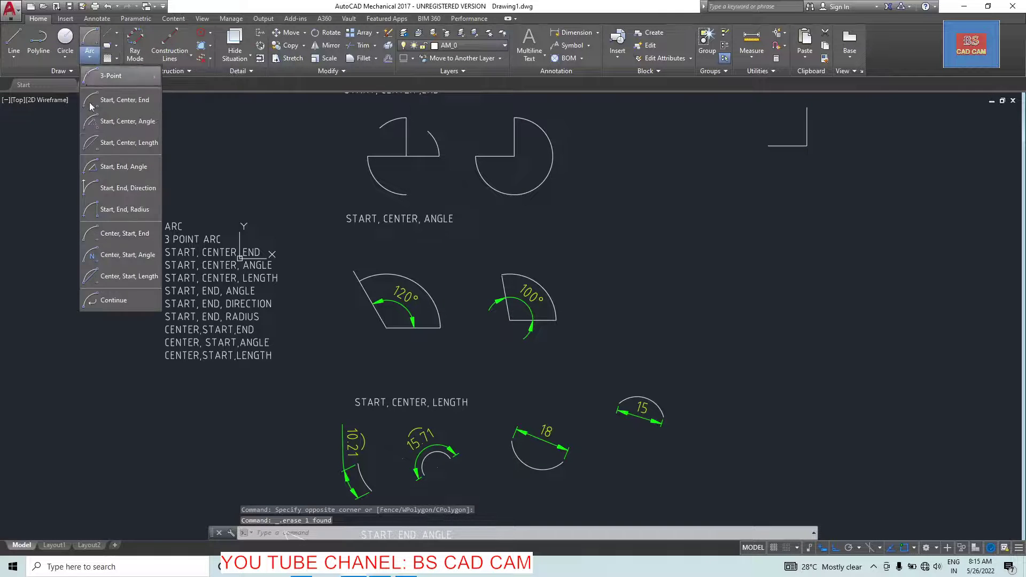
click(129, 237)
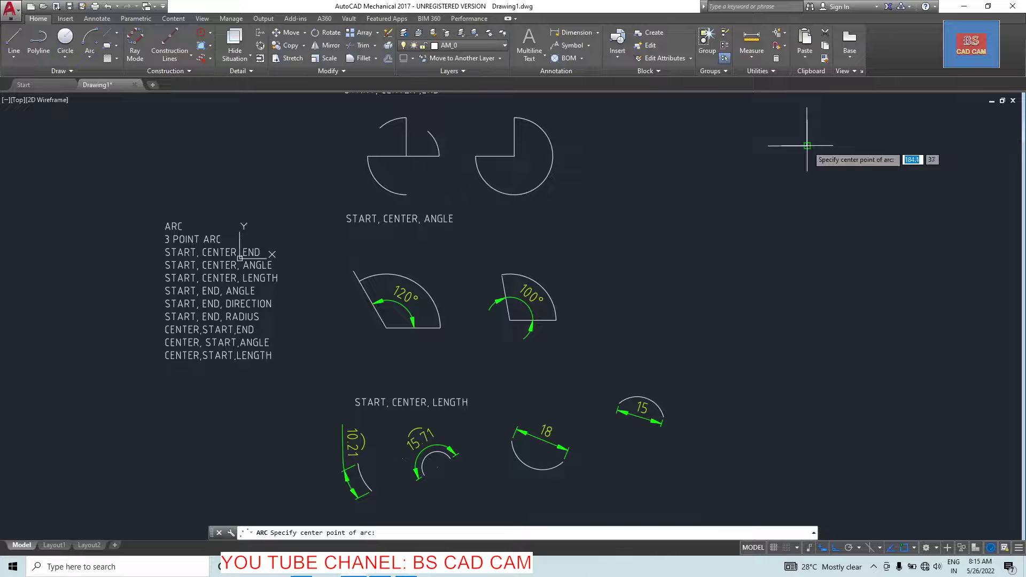
click(807, 145)
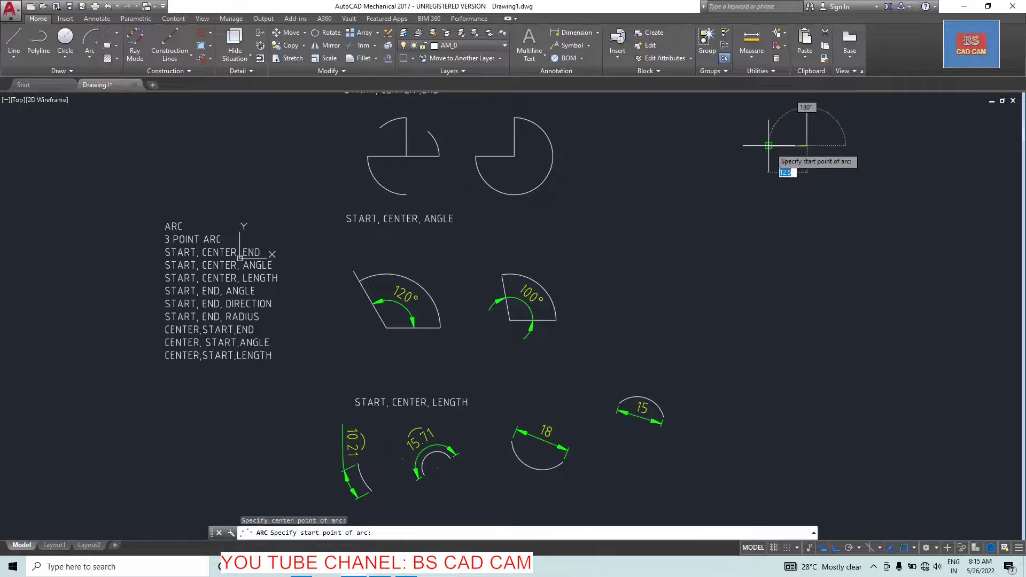
click(767, 146)
click(807, 108)
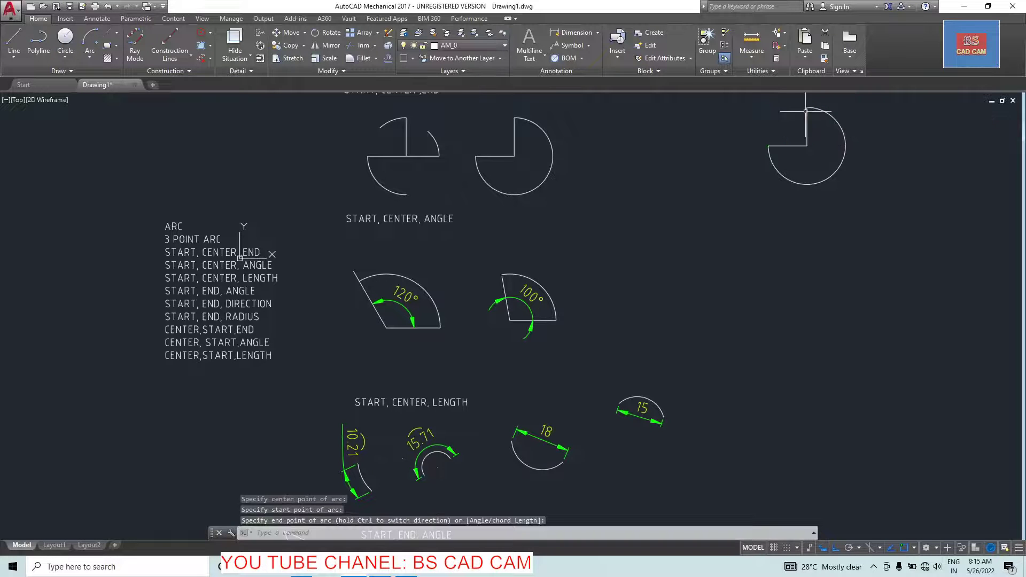
scroll(513, 142, down, 5)
scroll(432, 120, up, 2)
scroll(431, 120, up, 3)
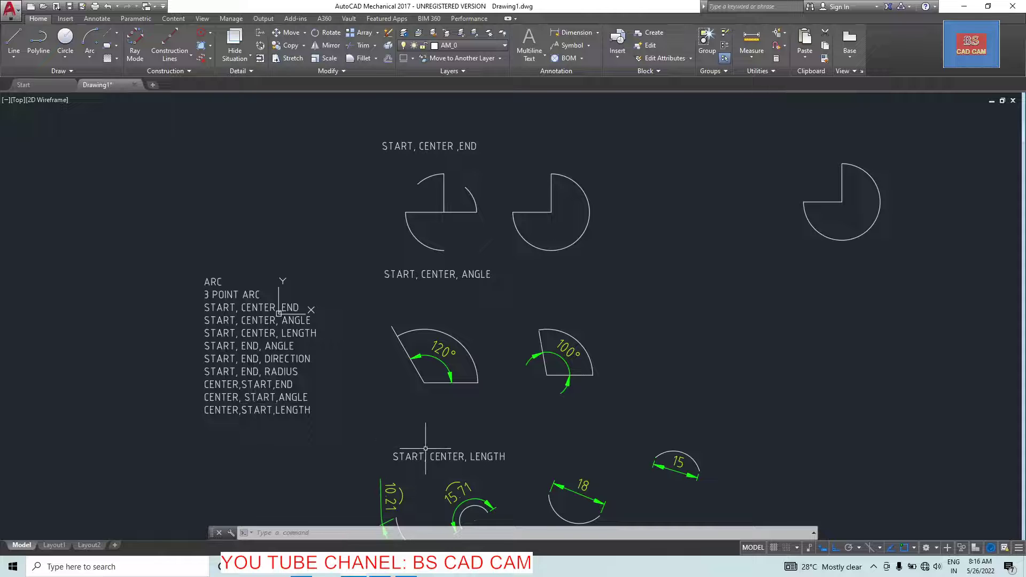
Copy the 100° sample and paste the copy to the right of the original
middle_drag(425, 449, 390, 372)
click(562, 271)
click(473, 329)
key(ctrl+c)
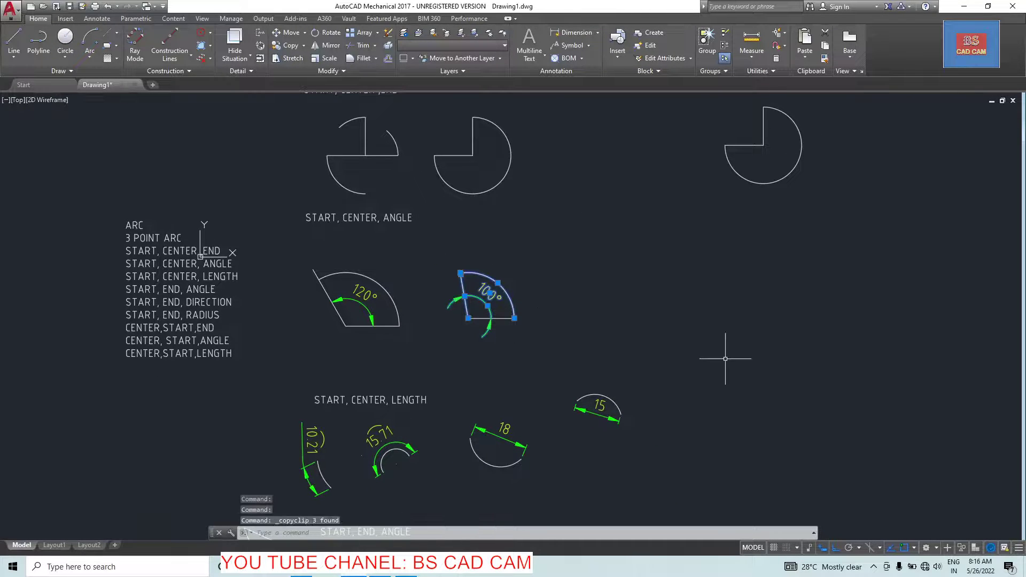
click(758, 311)
key(ctrl+v)
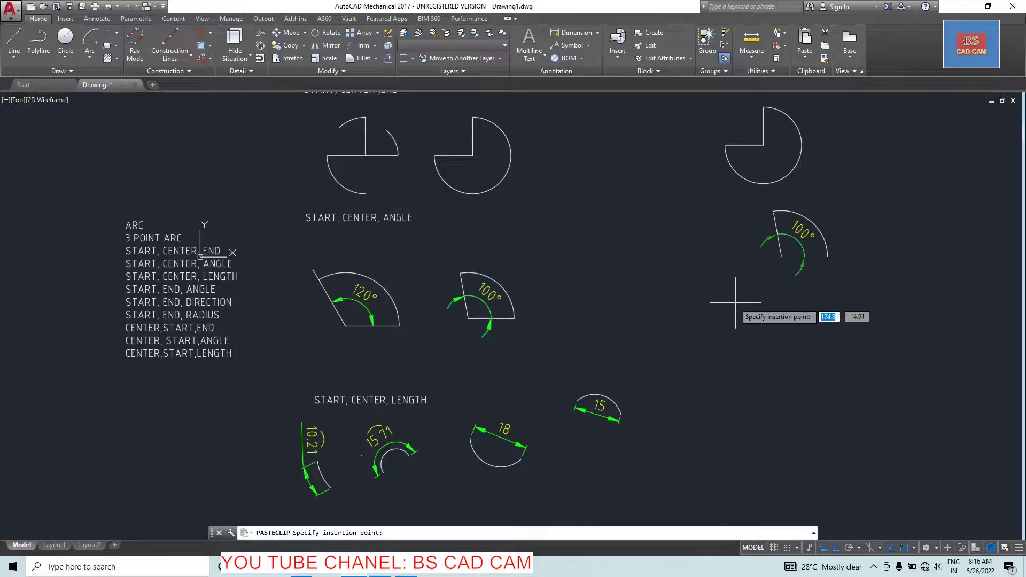
key(Escape)
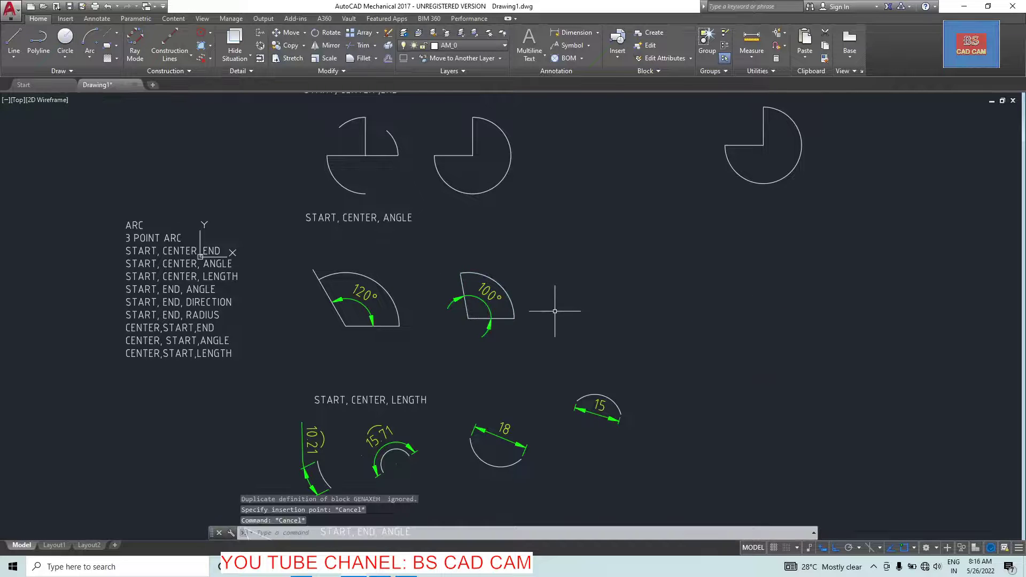
click(561, 265)
click(424, 360)
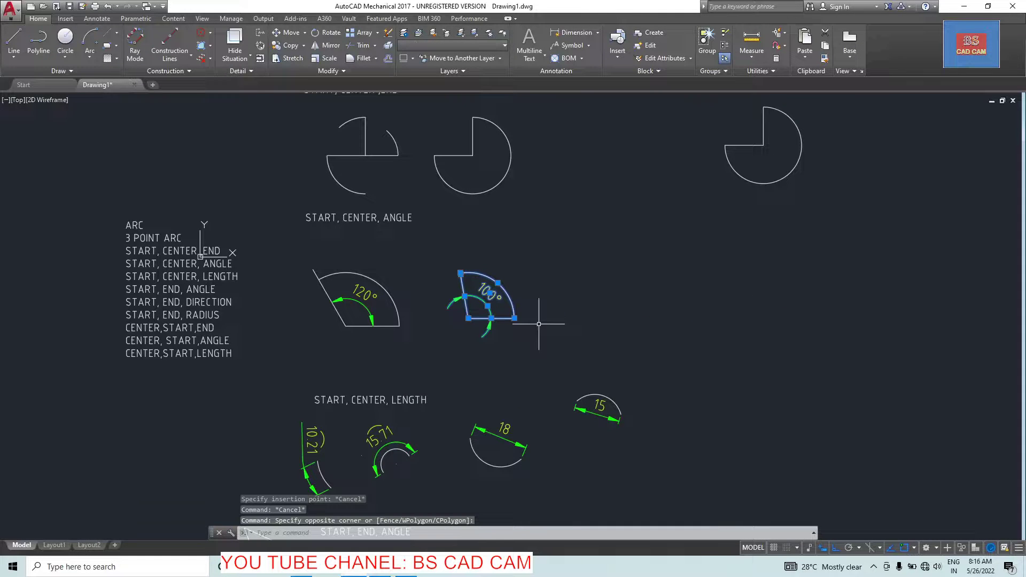
key(ctrl+c)
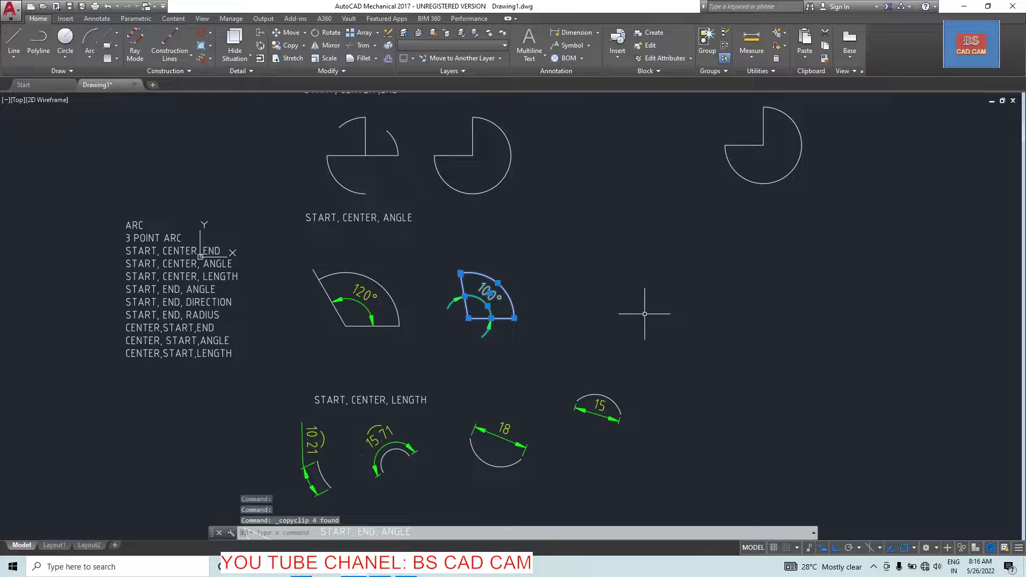
key(ctrl+v)
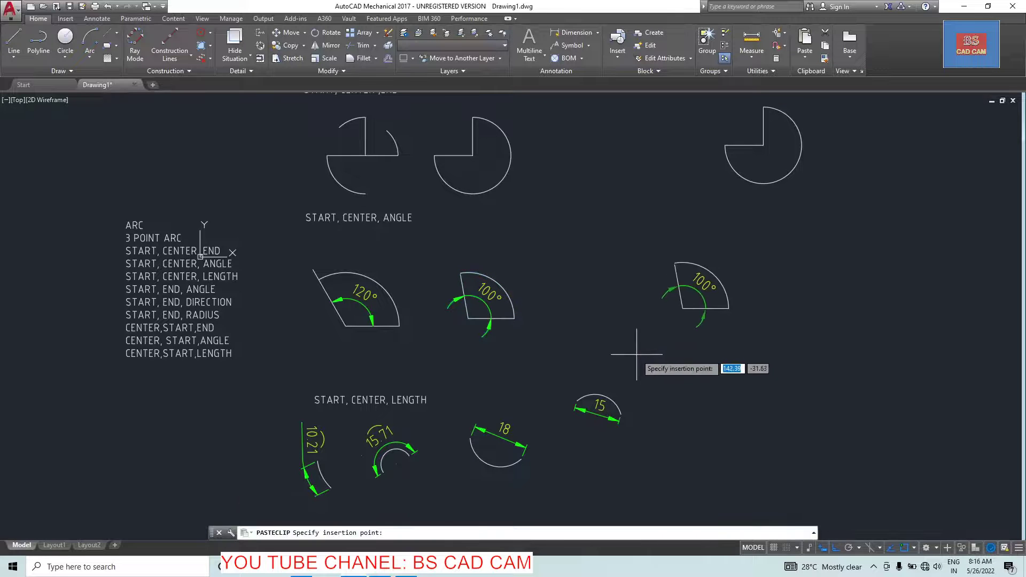
click(622, 359)
Erase the outer arc of the pasted copy
scroll(727, 297, up, 5)
click(677, 291)
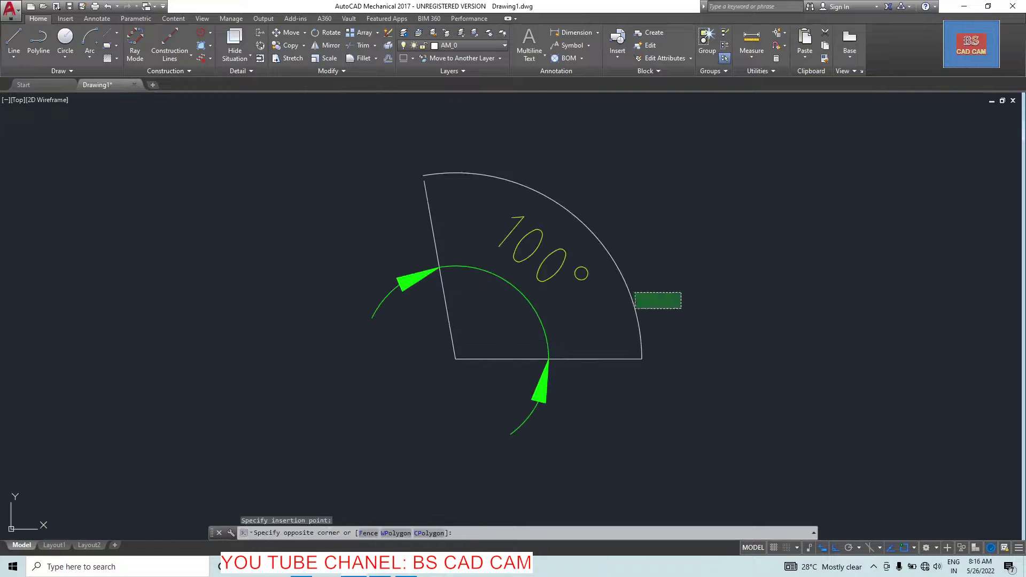
click(624, 309)
key(Delete)
key(Escape)
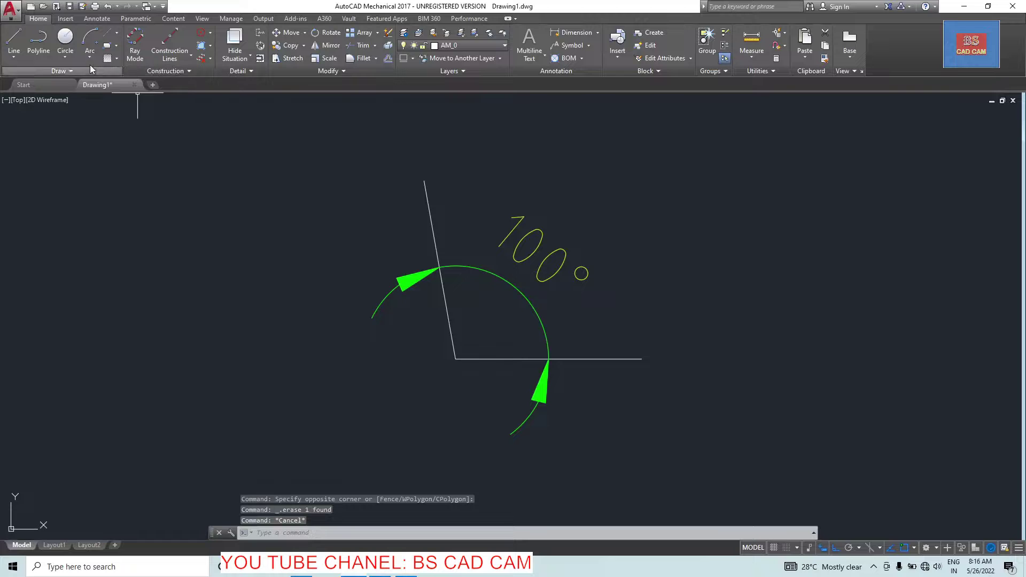
Redraw the copy's arc by Center, Start, Angle from the lines' corner with a 100° included angle
click(90, 56)
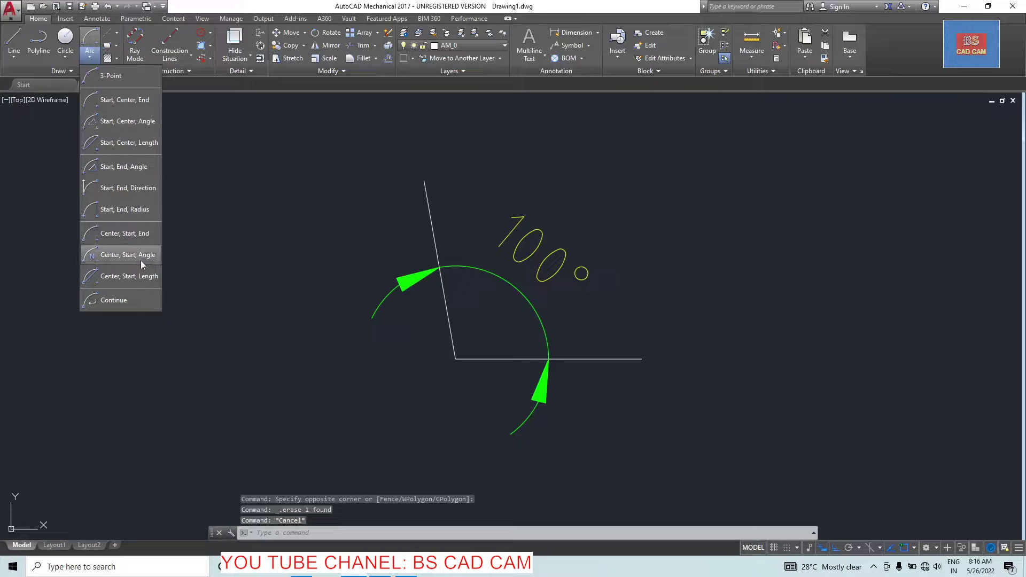
click(137, 258)
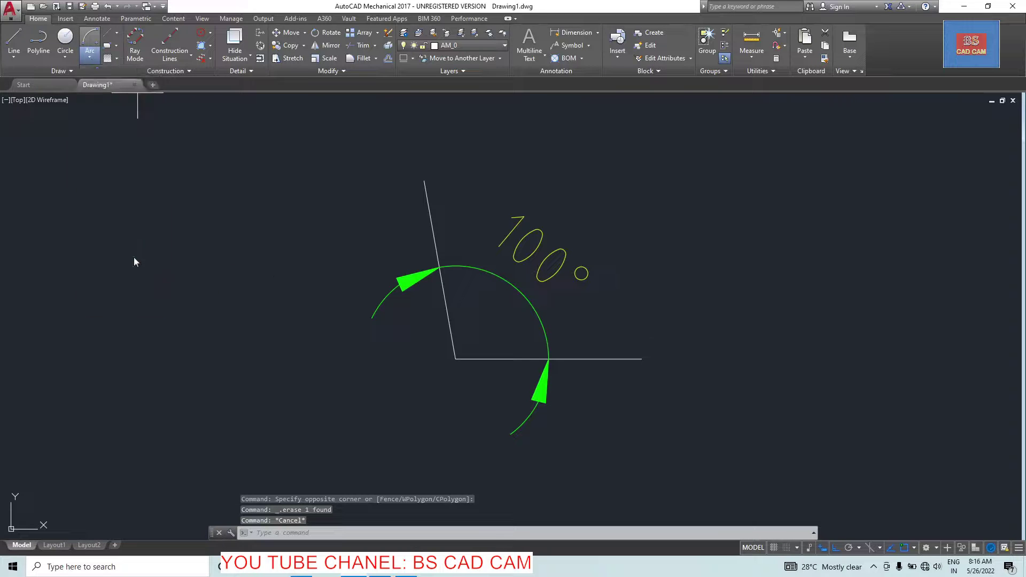
click(455, 358)
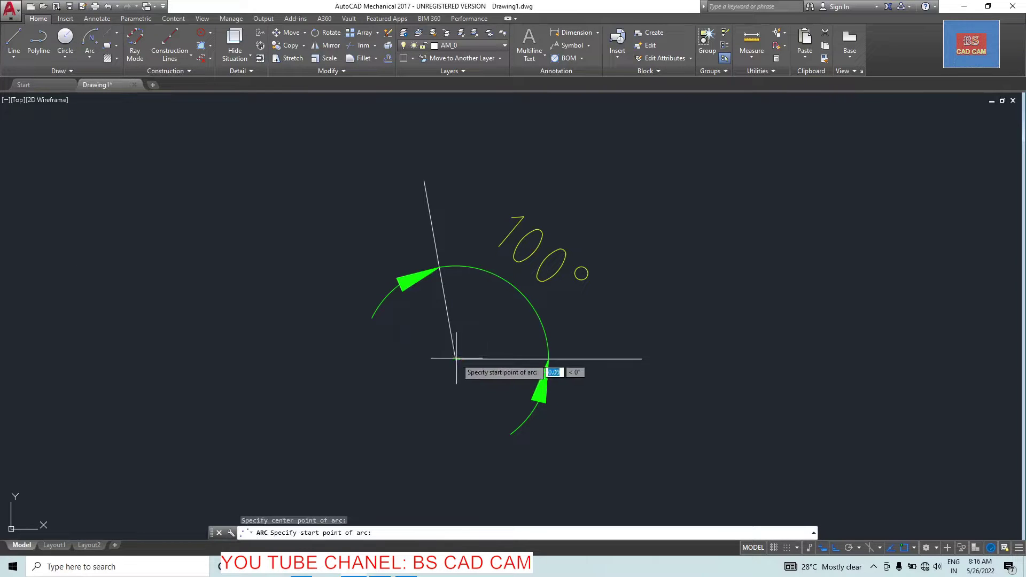
click(642, 358)
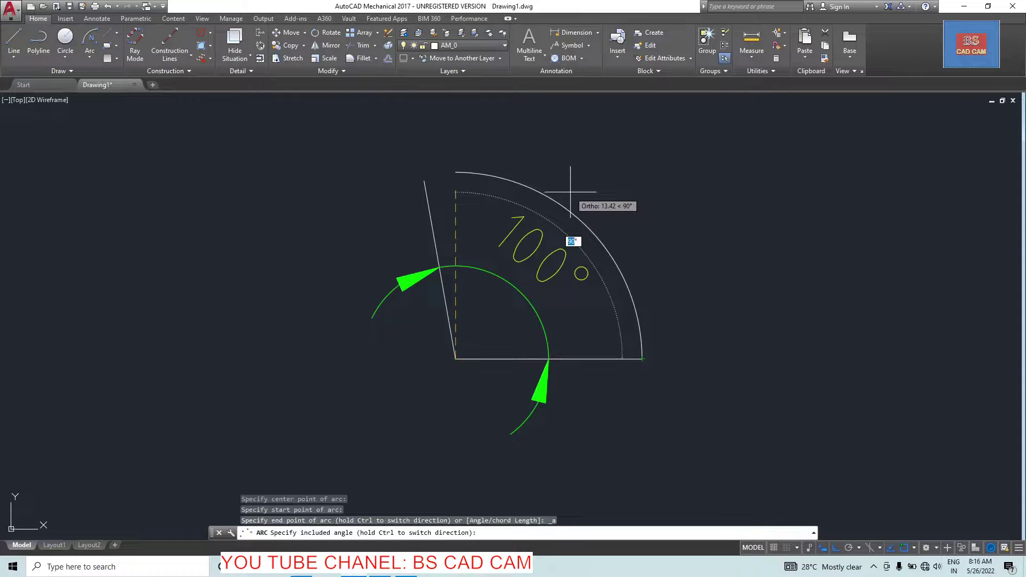
text(100)
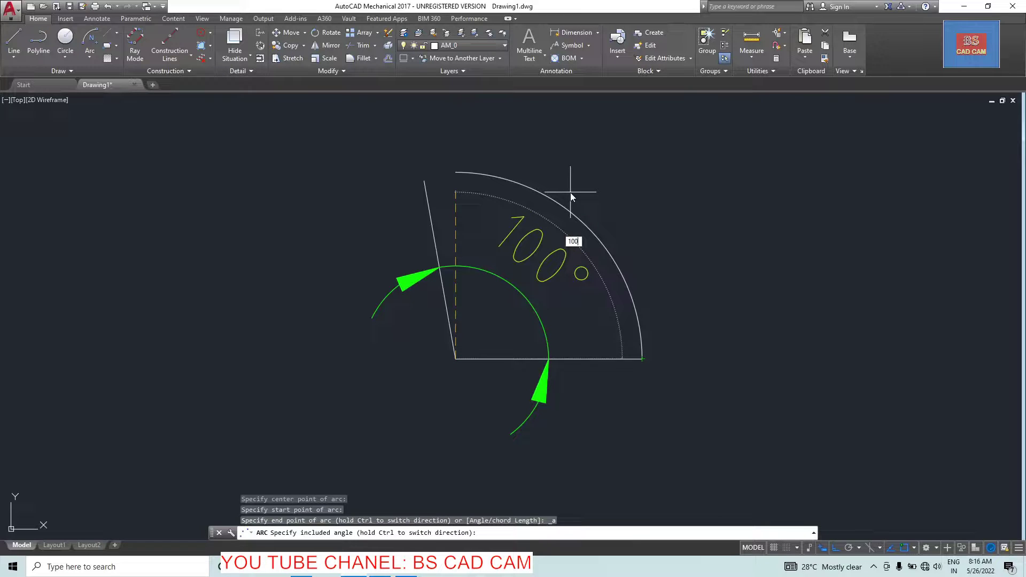
key(Return)
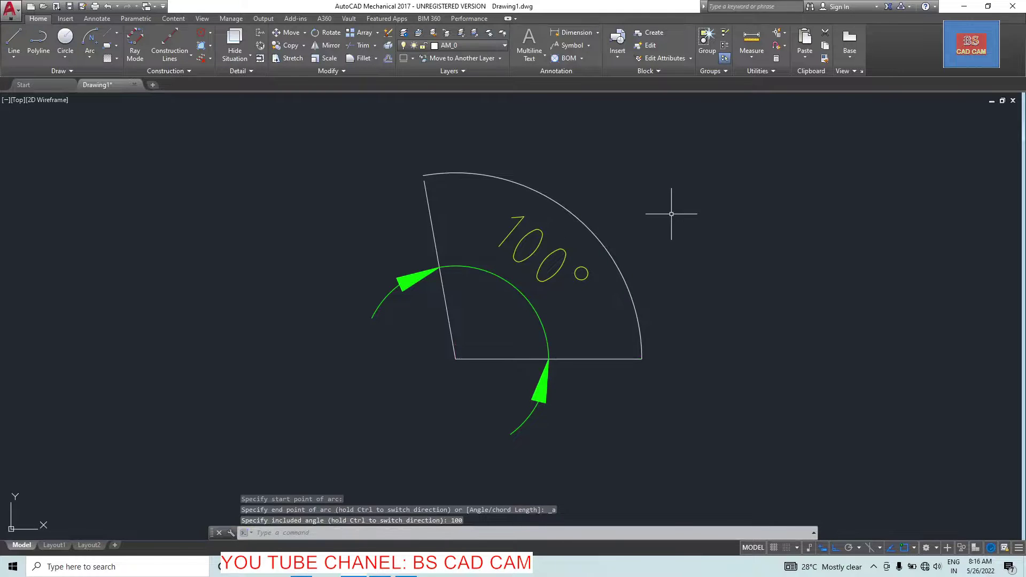
scroll(671, 214, down, 5)
scroll(459, 367, up, 1)
scroll(458, 366, up, 2)
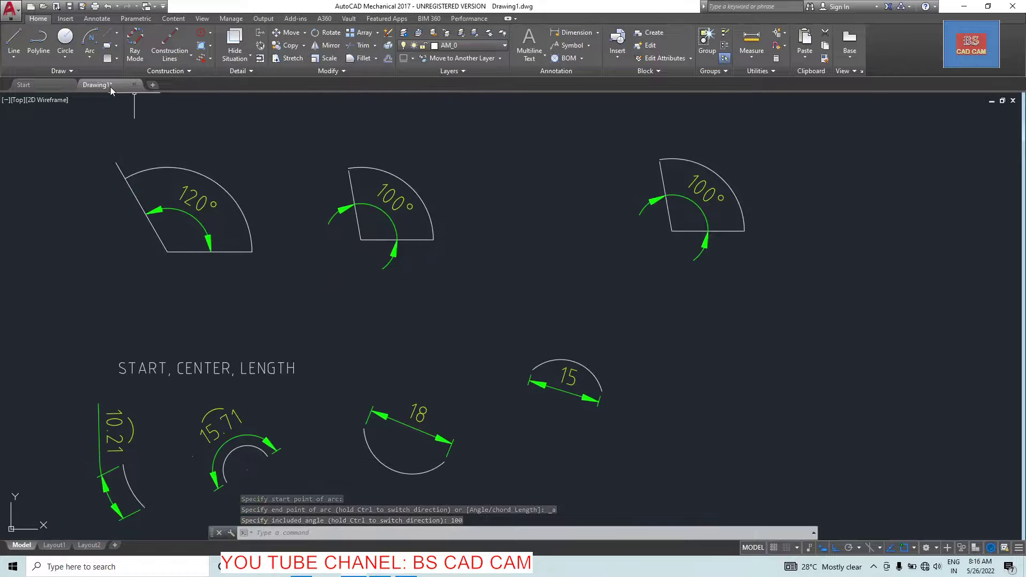
Draw a standalone Center, Start, Length arc right of the 100° samples, clicking its centre, start and chord length
click(91, 59)
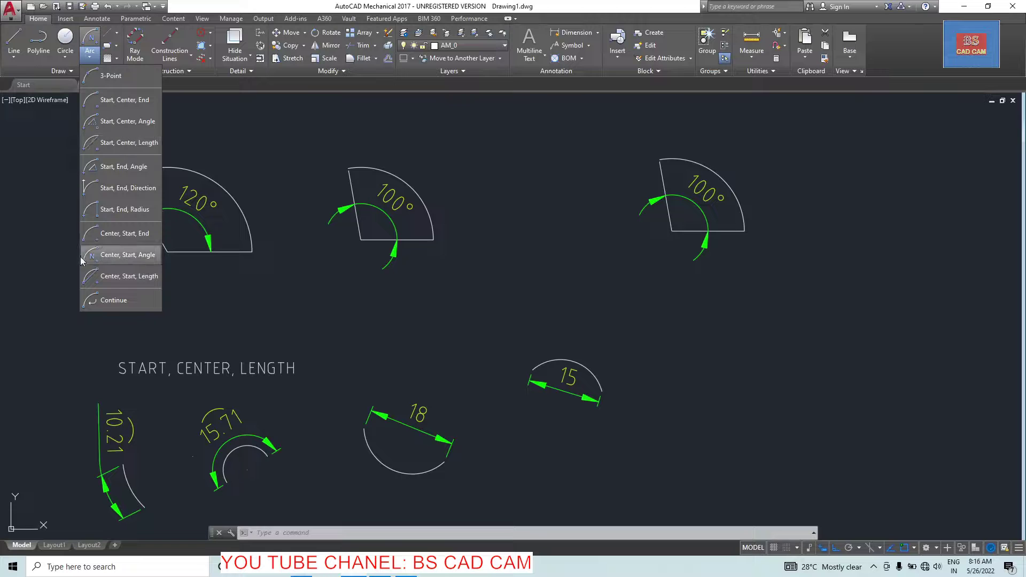
click(128, 276)
click(876, 291)
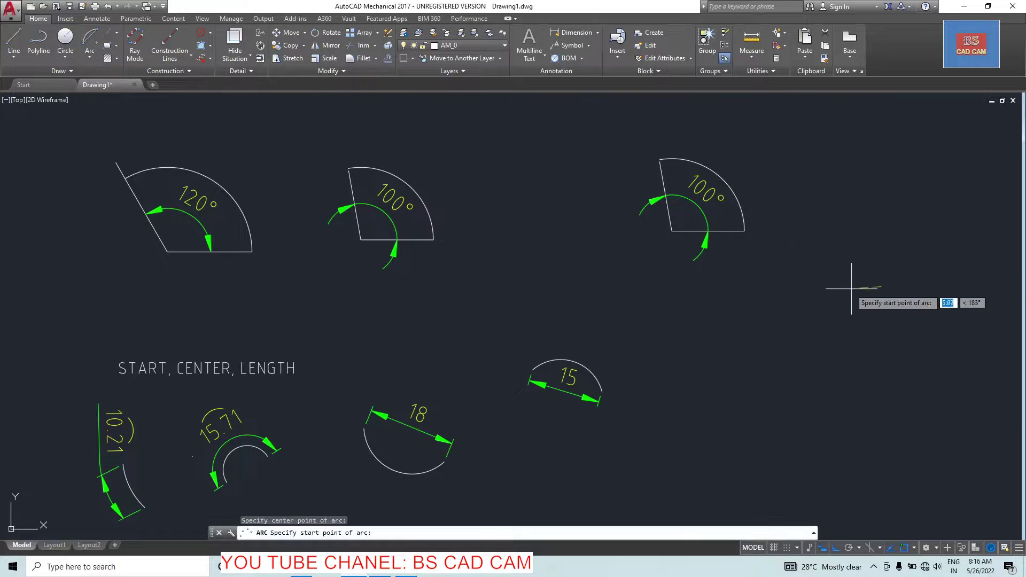
click(834, 290)
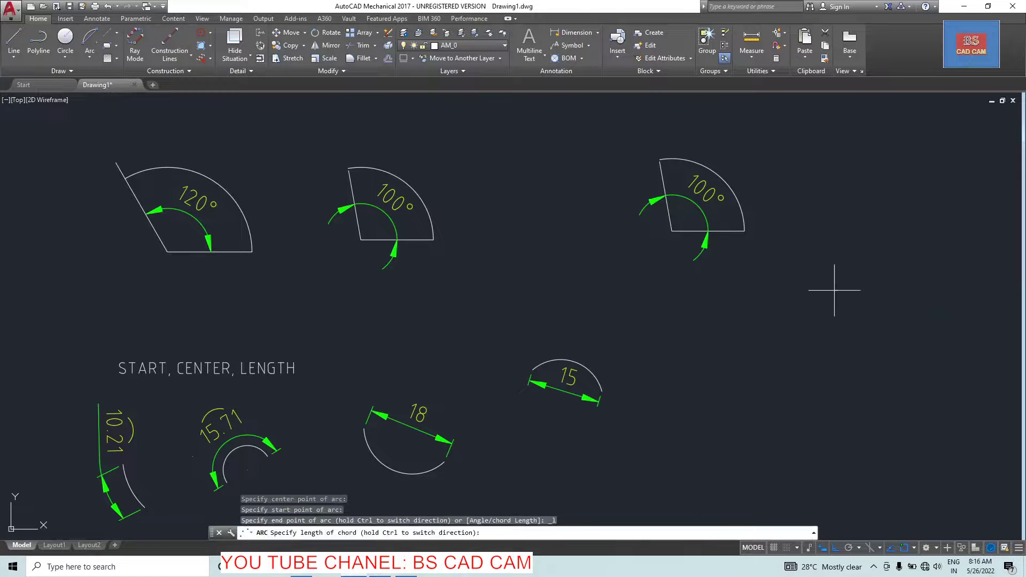
click(916, 276)
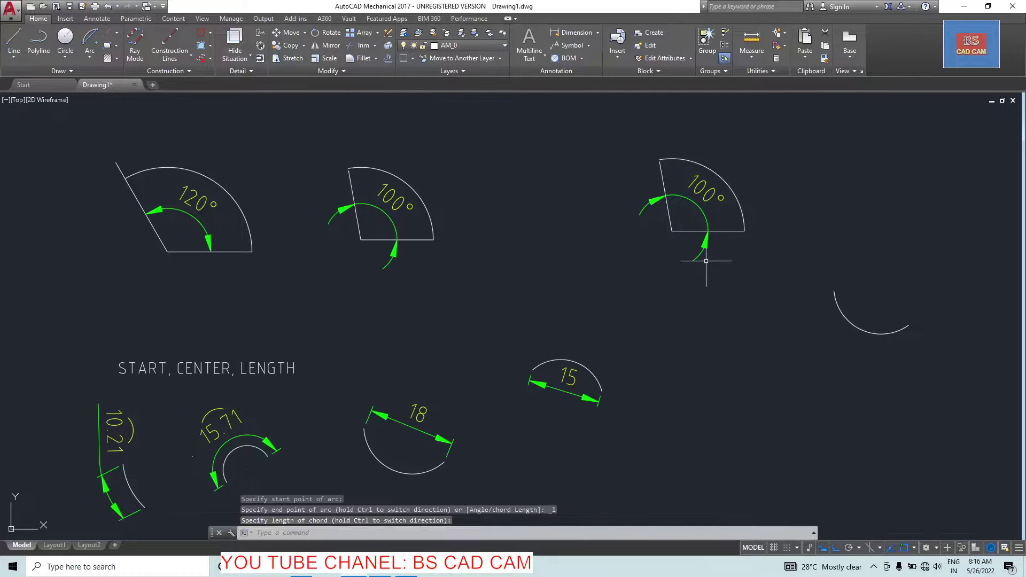
scroll(716, 267, down, 5)
scroll(615, 252, up, 3)
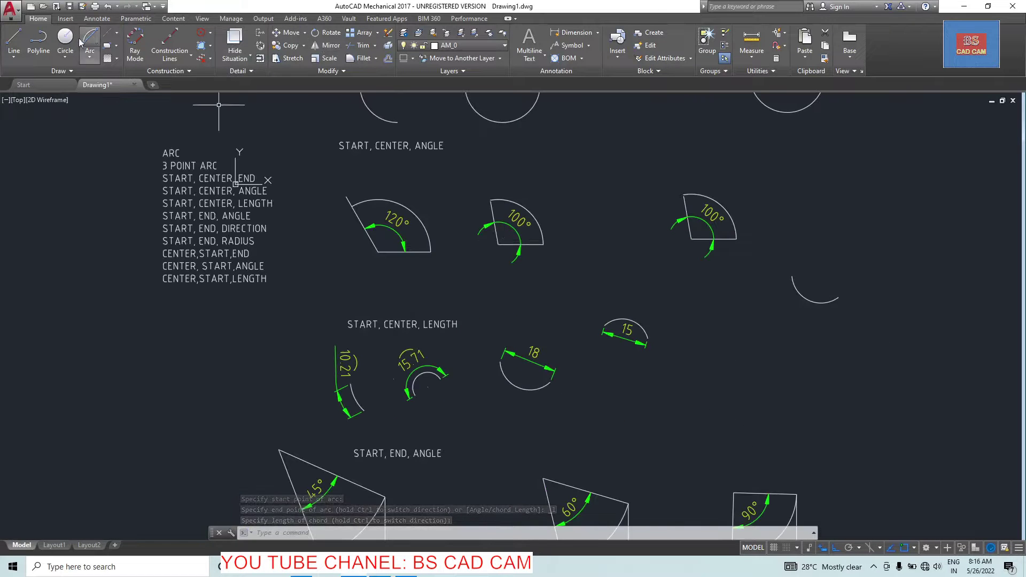
Add two tangent Continue arcs from the standalone arc's end, curling it into an S-curve
click(89, 56)
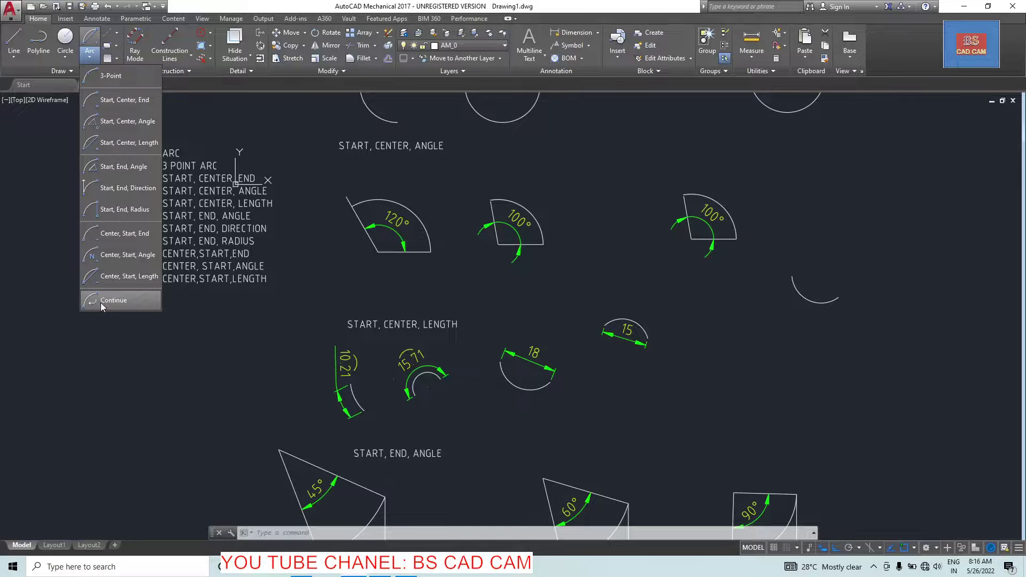
mouse_move(113, 300)
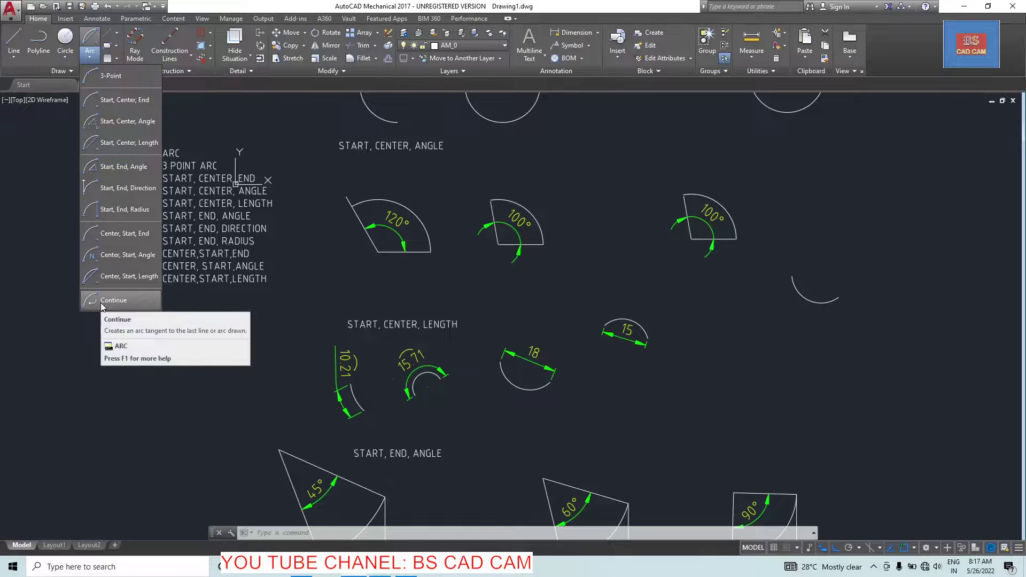
click(100, 301)
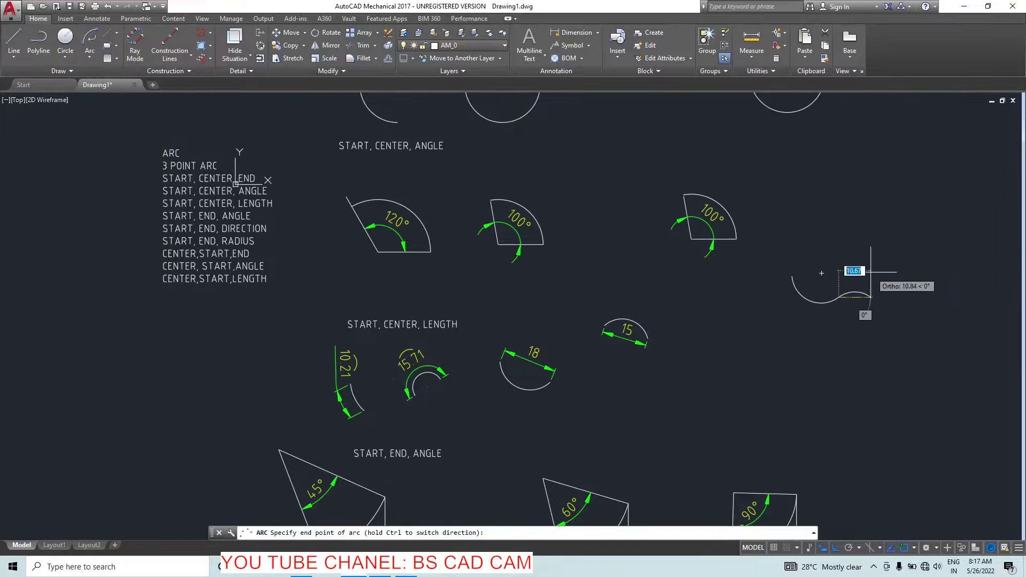
scroll(817, 284, up, 5)
scroll(775, 349, down, 6)
scroll(803, 349, up, 4)
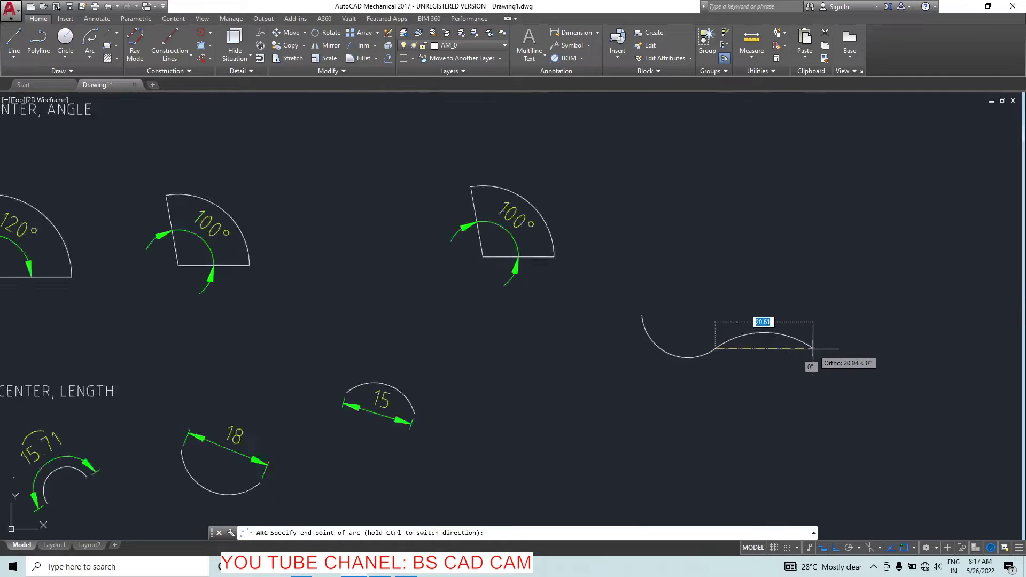
scroll(804, 348, up, 2)
click(798, 348)
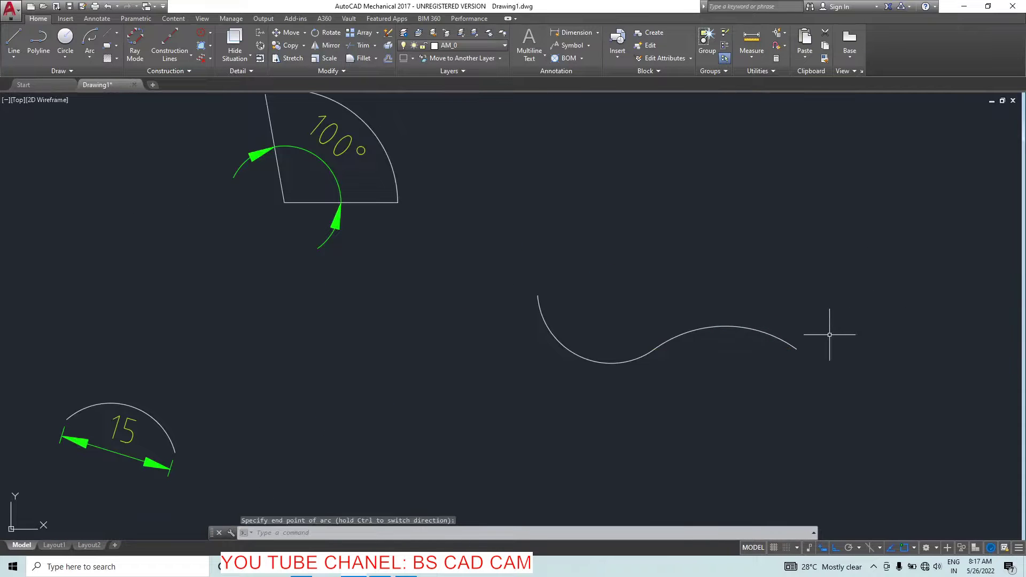
click(87, 58)
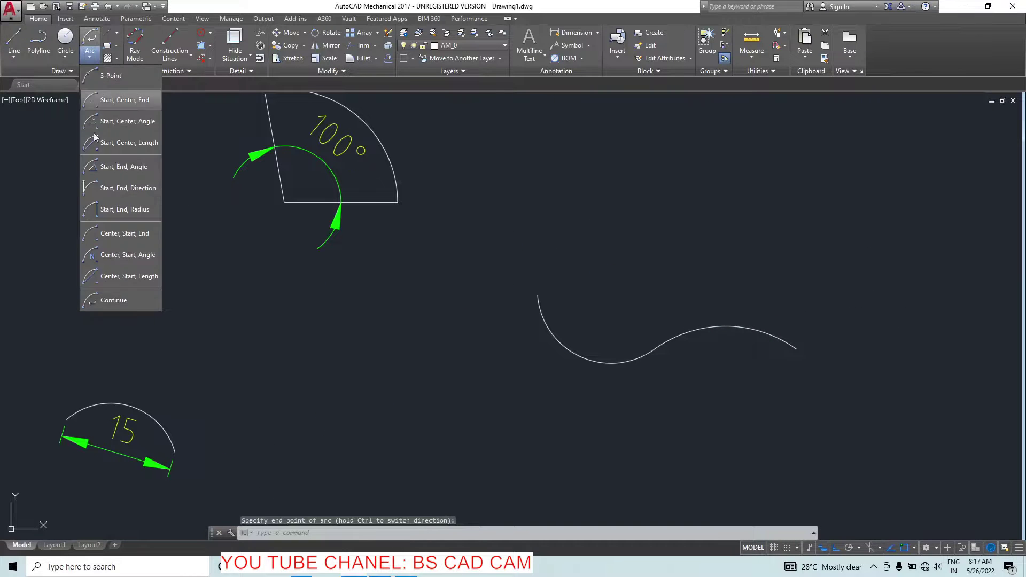
click(123, 302)
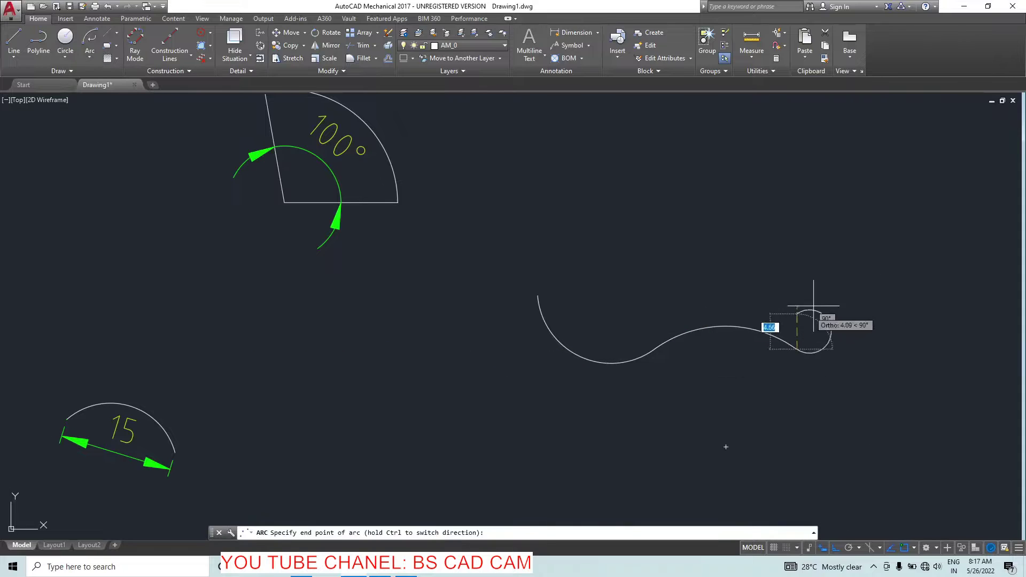
click(802, 236)
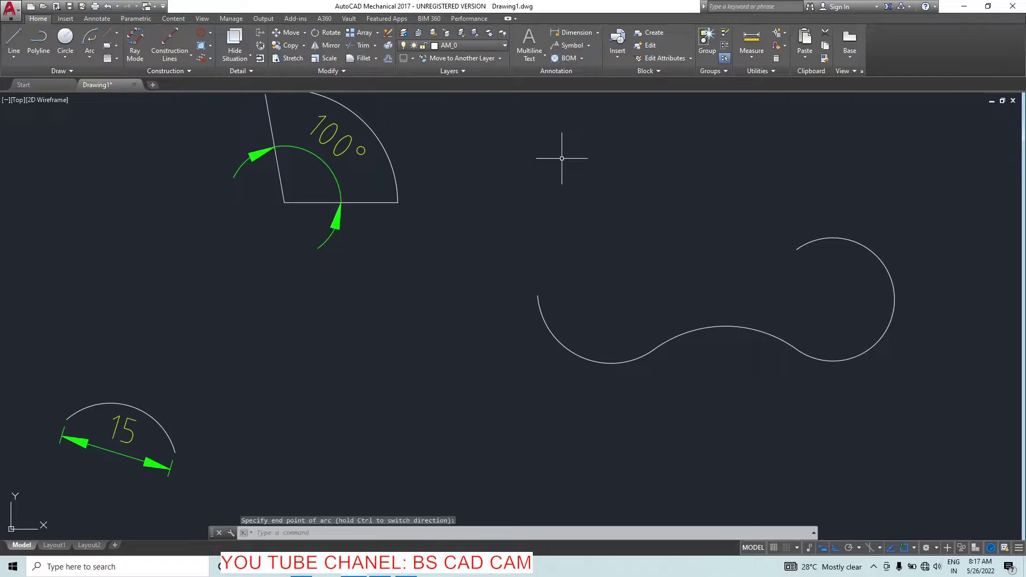